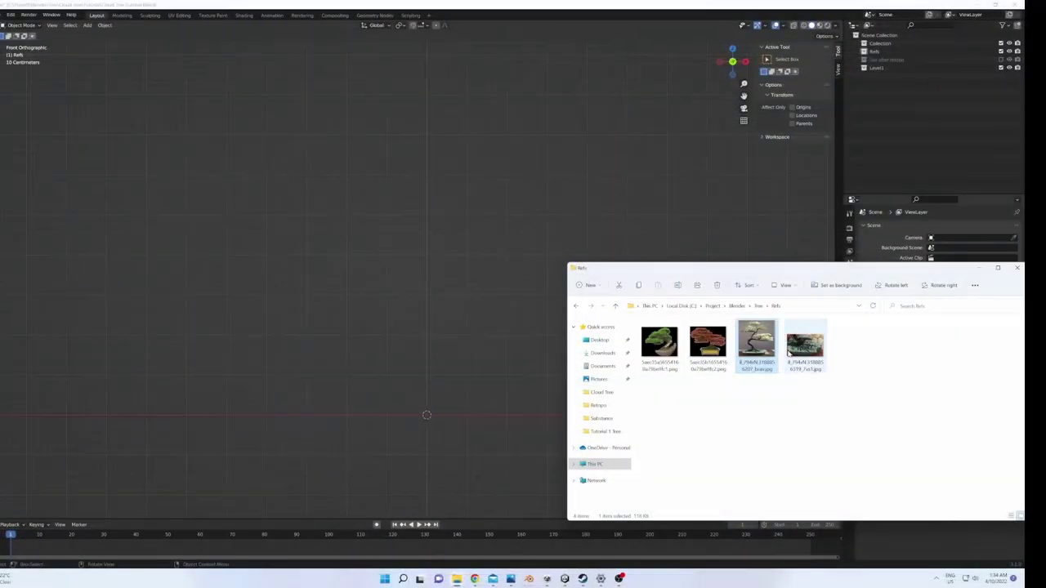
- Import the bonsai photo as a reference image, raise it and scale it to 2.410
left_click_drag(788, 354, 403, 367)
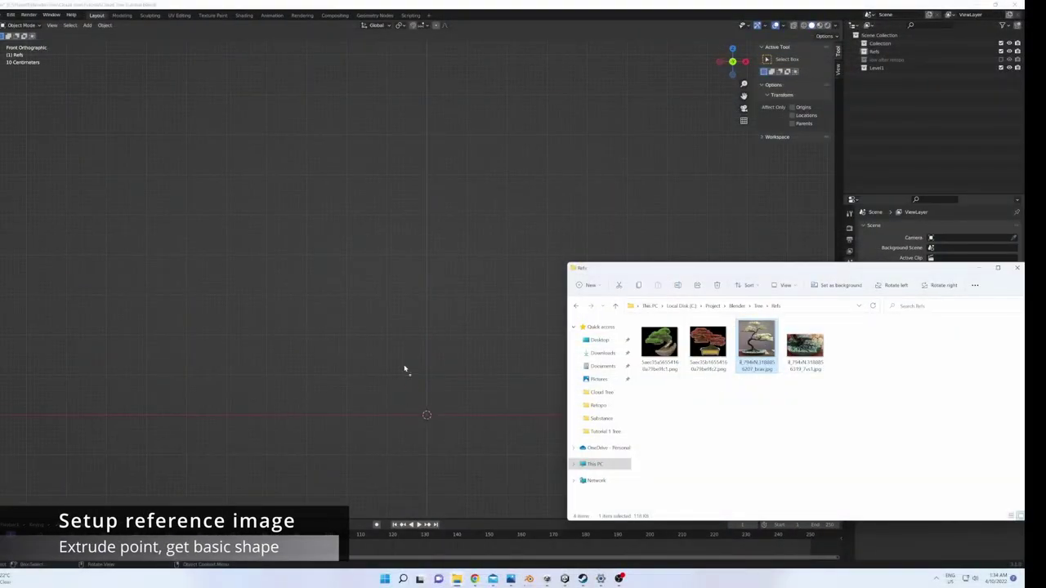
key("KP_1")
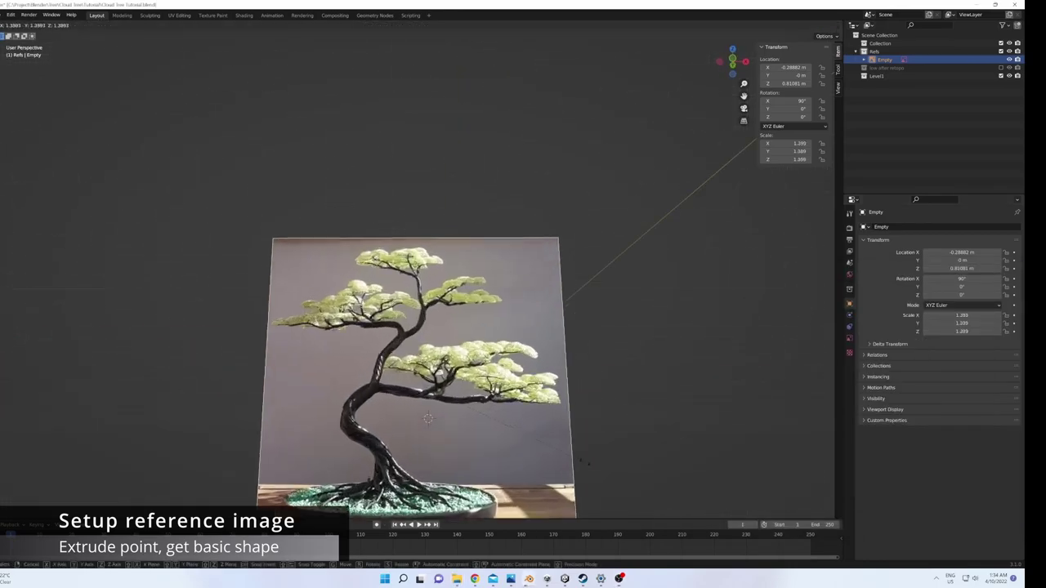
scroll(502, 385, "down", 5)
key("g")
key("s")
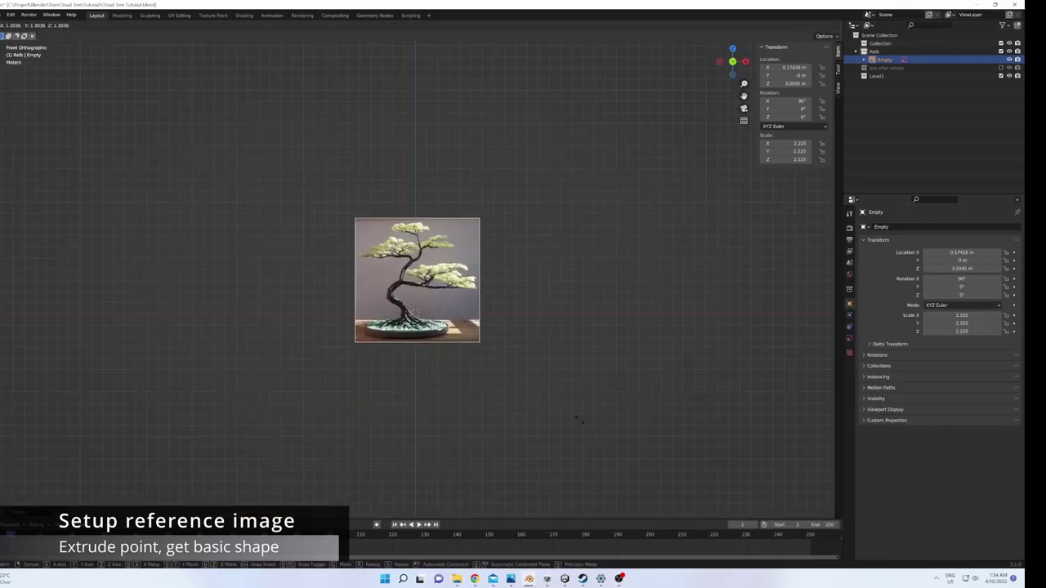
left_click(602, 420)
- Make the reference image transparent with opacity 0.293
left_click(850, 339)
left_click(926, 322)
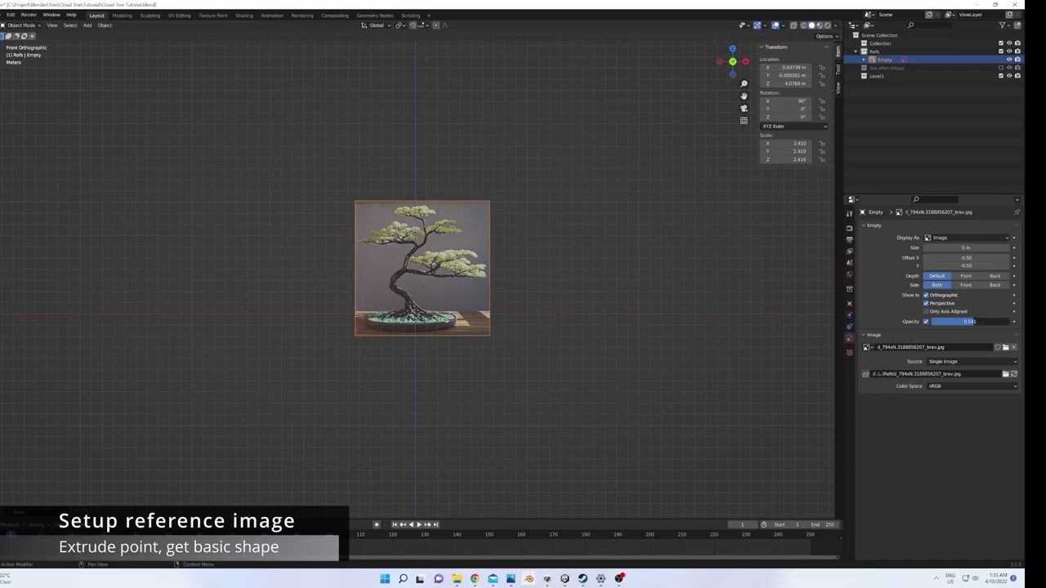
left_click_drag(973, 321, 953, 322)
scroll(488, 332, "up", 7)
scroll(488, 332, "down", 3)
- Enlarge the reference image to 4.630 and add a small plane at its base
key("s")
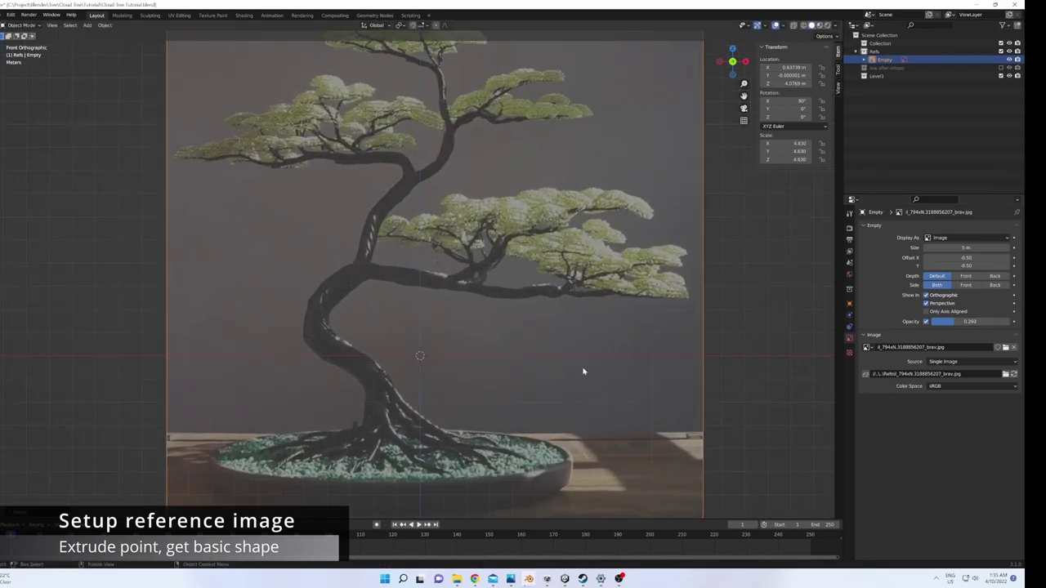
left_click(612, 294)
scroll(548, 301, "down", 4)
mouse_move(548, 301)
middle_mouse_down()
mouse_move(519, 330)
mouse_move(449, 353)
middle_mouse_up()
key("shift+a")
left_click(549, 341)
- Reduce the plane to a single vertex positioned at 0,0,0, viewed from the front
key("Tab")
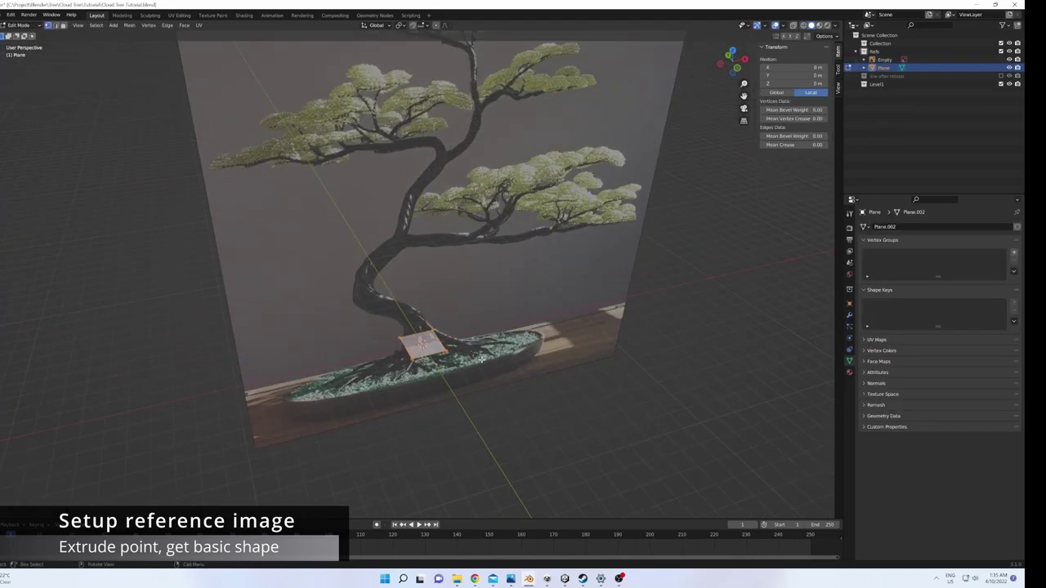
key("x")
left_click(444, 352)
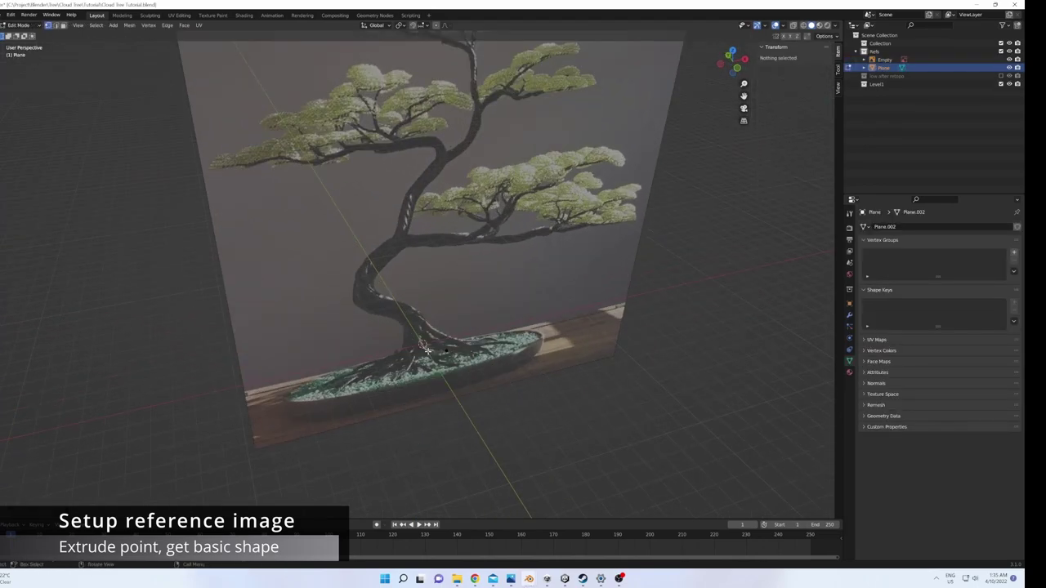
left_click(445, 352)
key("shift+Tab")
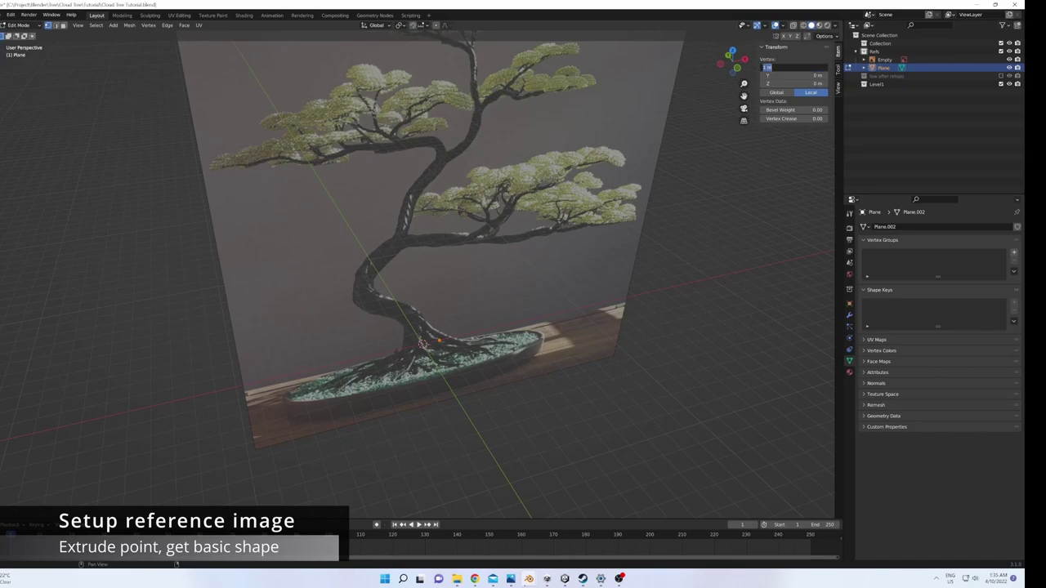
key("Return")
key("KP_1")
scroll(478, 294, "up", 2)
scroll(478, 291, "up", 2)
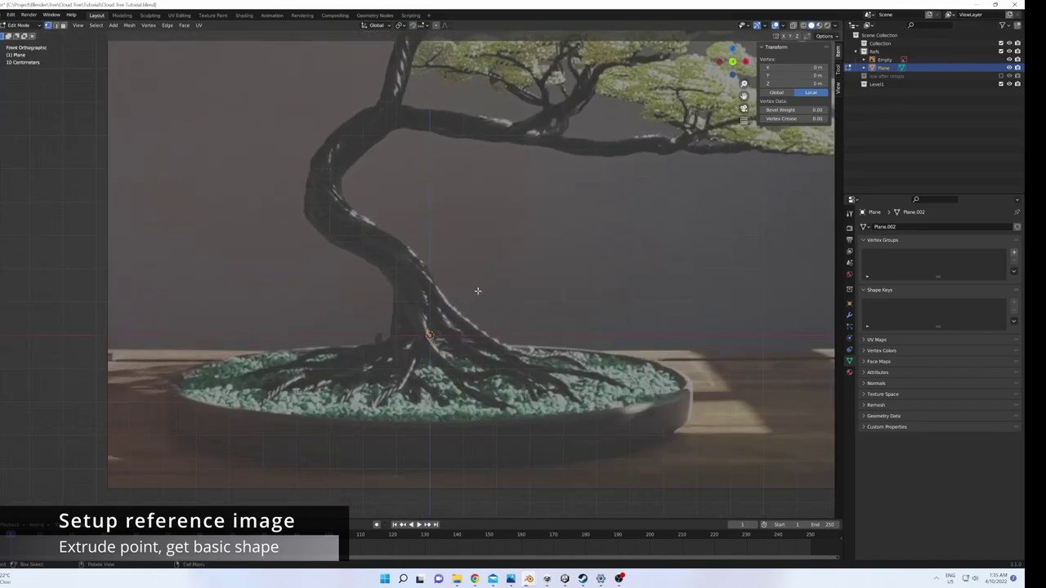
- Extrude five vertices up the trunk and out along the lower branch to its tip
key("e")
left_click(357, 173)
key("e")
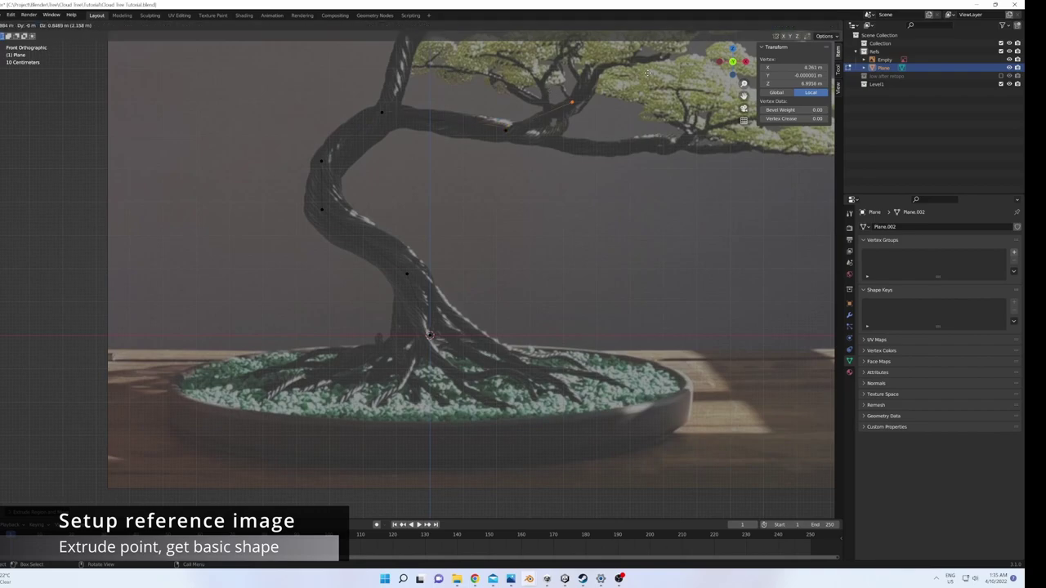
left_click(518, 125)
key("e")
left_click(721, 166)
middle_click_drag(720, 166, 556, 182, "shift")
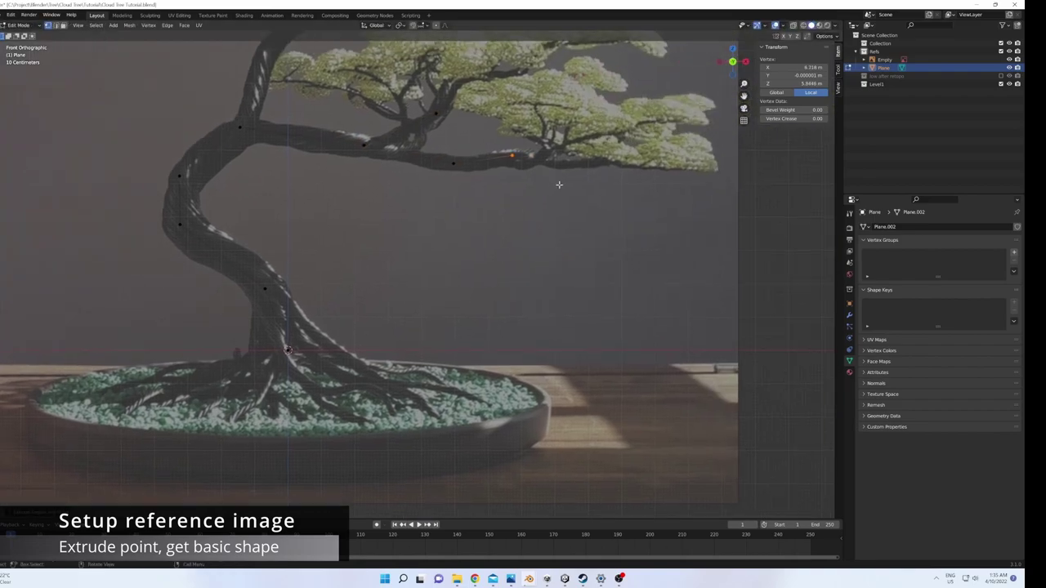
key("e")
left_click(656, 189)
key("e")
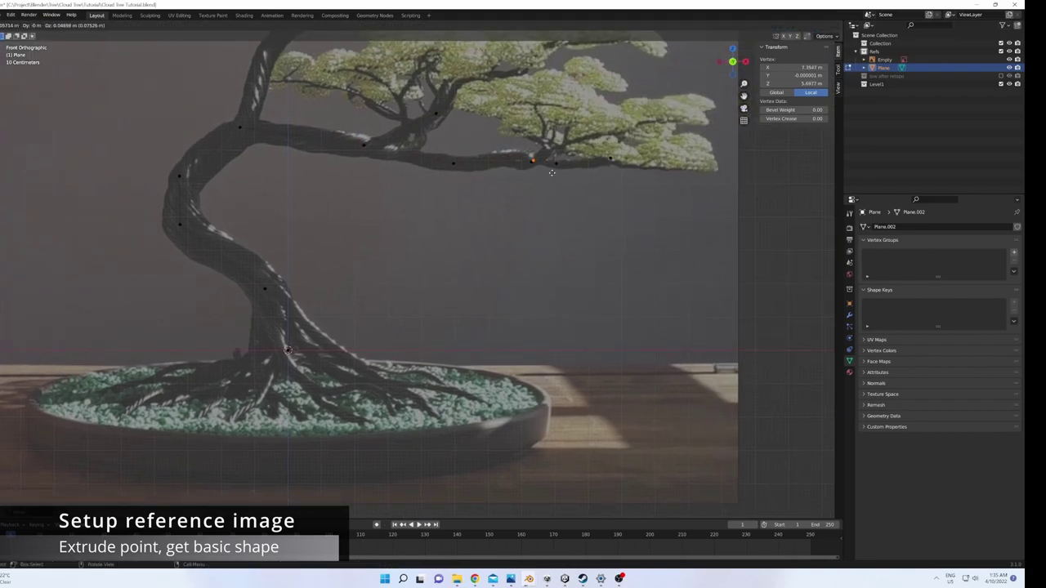
left_click(645, 146)
- Move the reference image along the Y axis, away from the vertex chain
key("Tab")
scroll(552, 150, "down", 2)
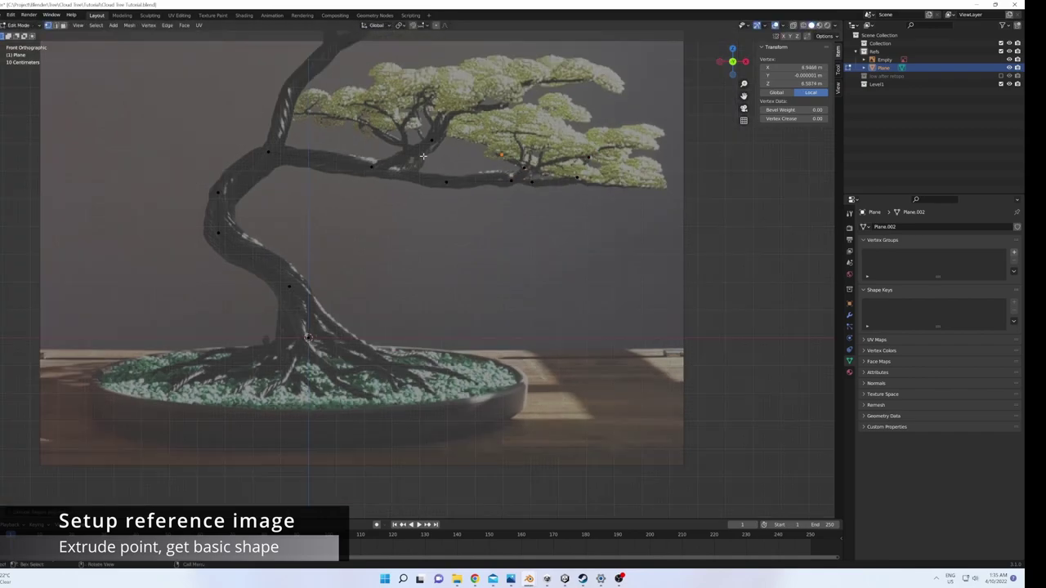
middle_click_drag(552, 150, 408, 250)
left_click(385, 281)
key("g")
key("y")
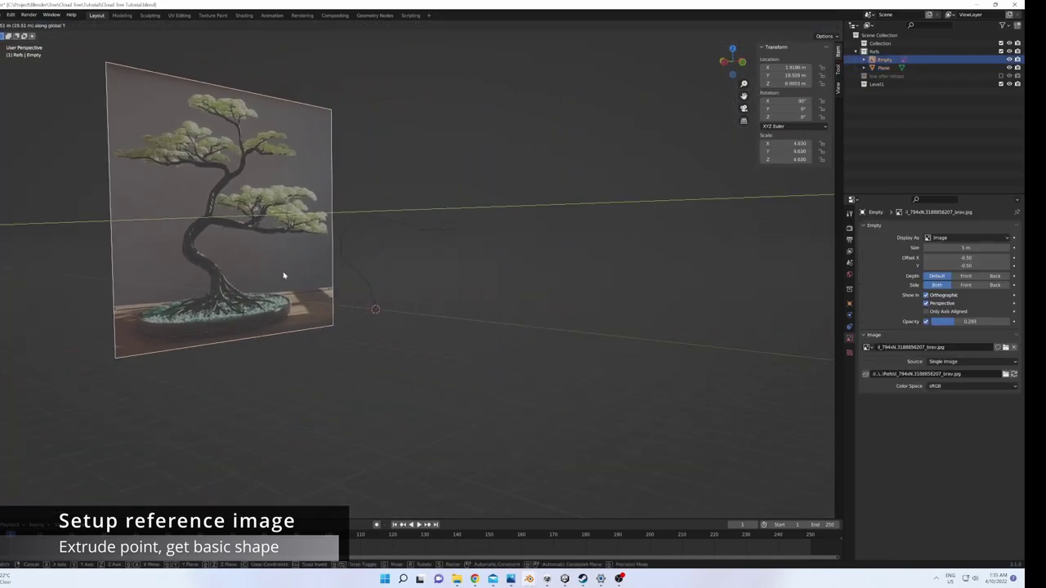
left_click(390, 244)
- Re-enter Edit Mode on the vertex chain and select a trunk vertex in front view
left_click(378, 202)
key("Tab")
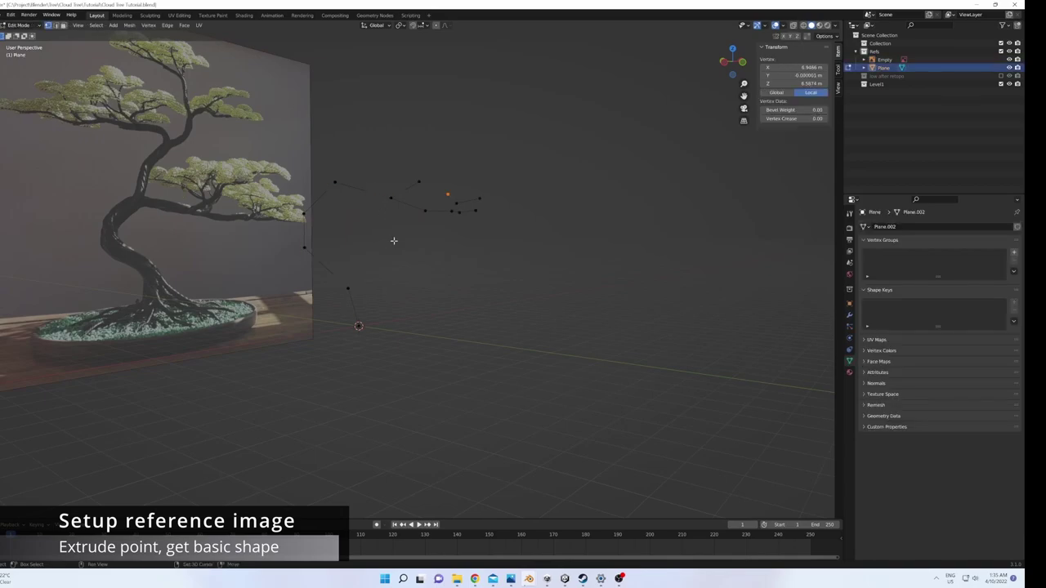
mouse_move(392, 238)
middle_mouse_down()
mouse_move(349, 273)
mouse_move(376, 245)
middle_mouse_up()
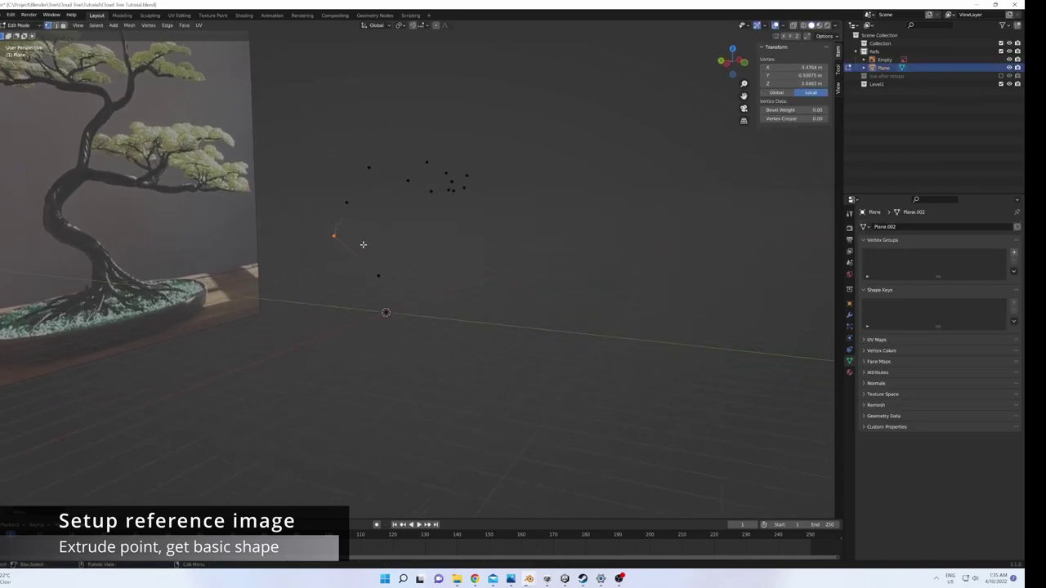
left_click(357, 206)
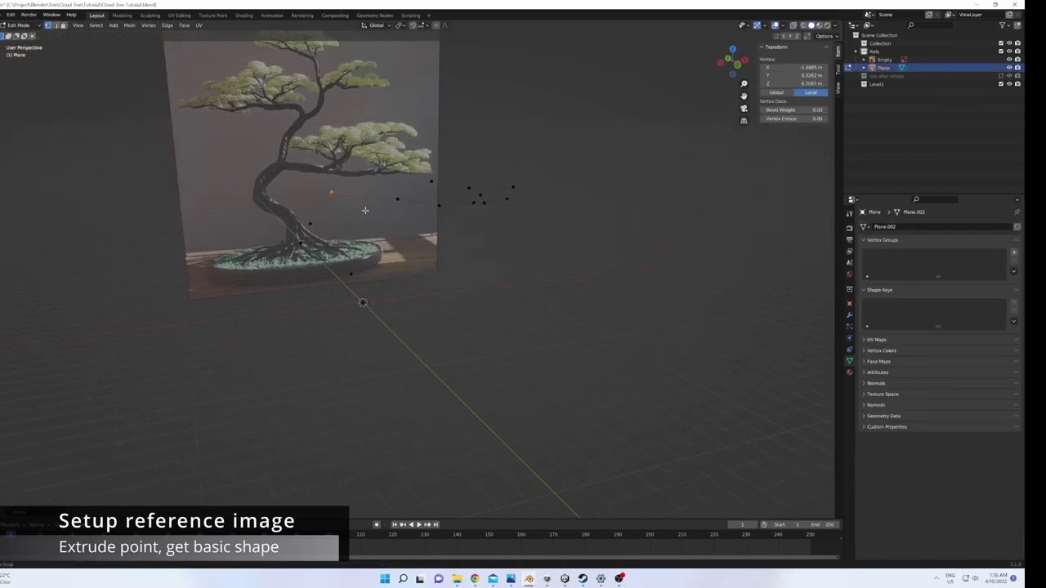
middle_click_drag(361, 168, 419, 125)
key("KP_1")
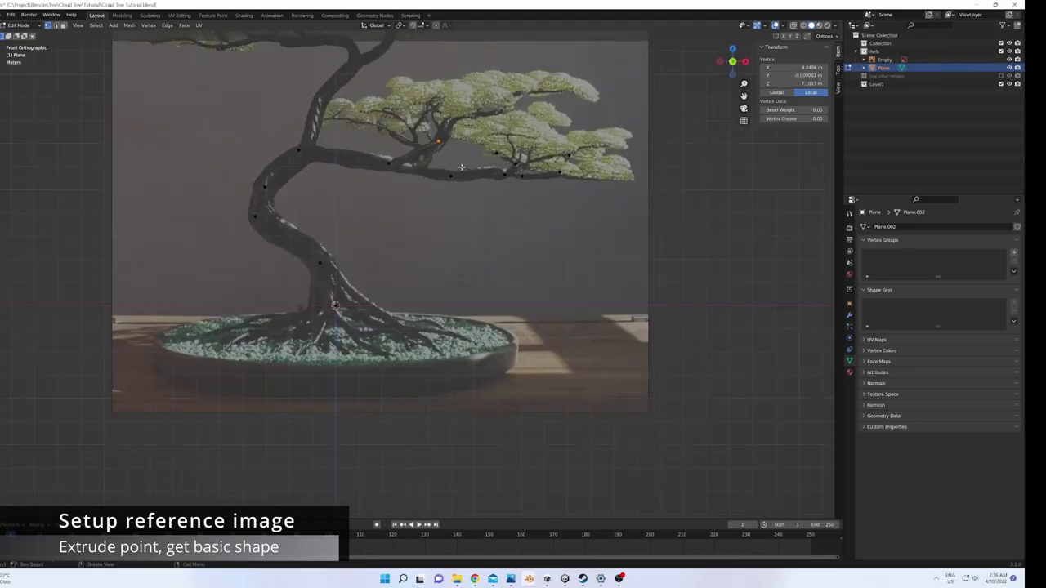
- Extrude one more vertex from the upper branch vertex
key("g")
left_click(411, 140)
key("e")
left_click(419, 133)
scroll(418, 134, "down", 2)
middle_click_drag(419, 134, 399, 153)
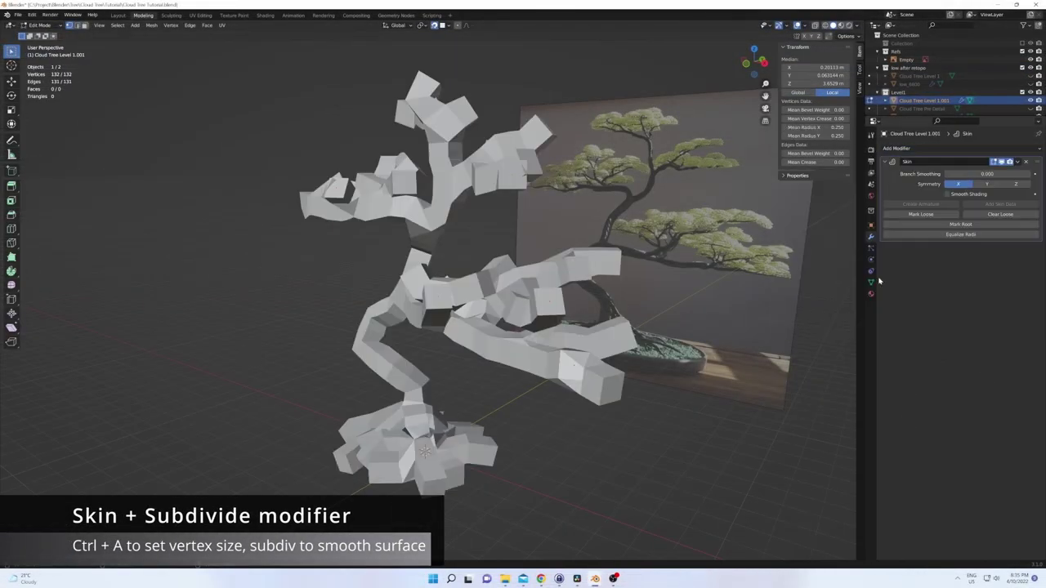
- Switch to wireframe and shrink the skin radius of all vertices for thin branches
middle_click_drag(563, 245, 624, 237)
key("shift+z")
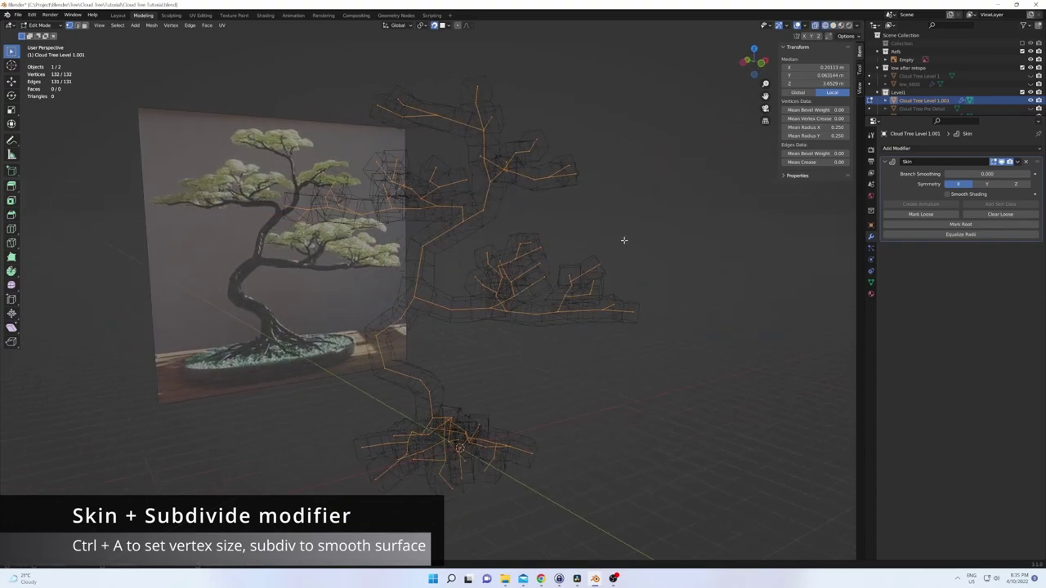
key("ctrl+a")
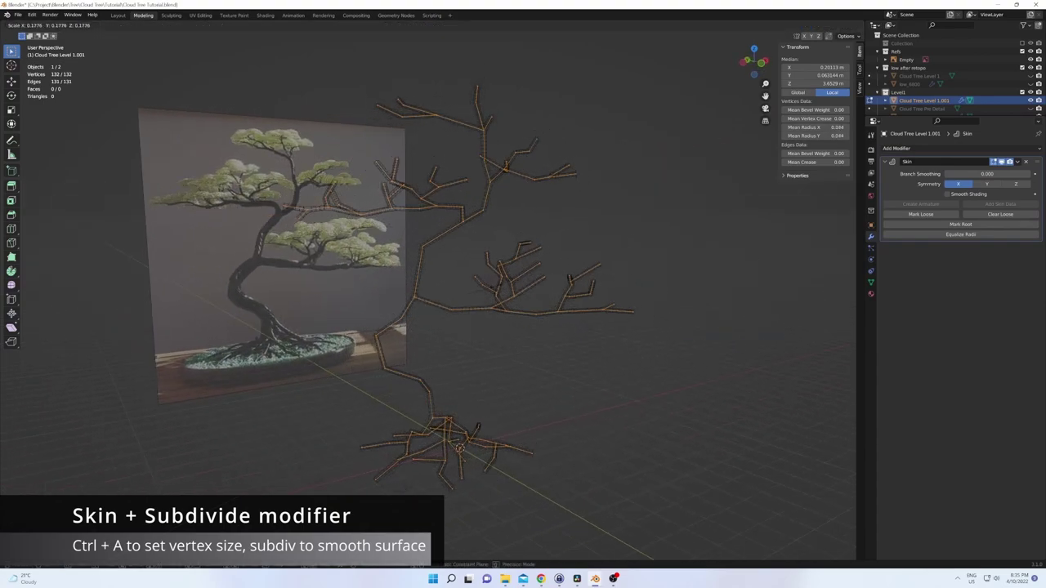
- Select the trunk vertices and scale up their skin radius to thicken the trunk
middle_click_drag(490, 368, 343, 322)
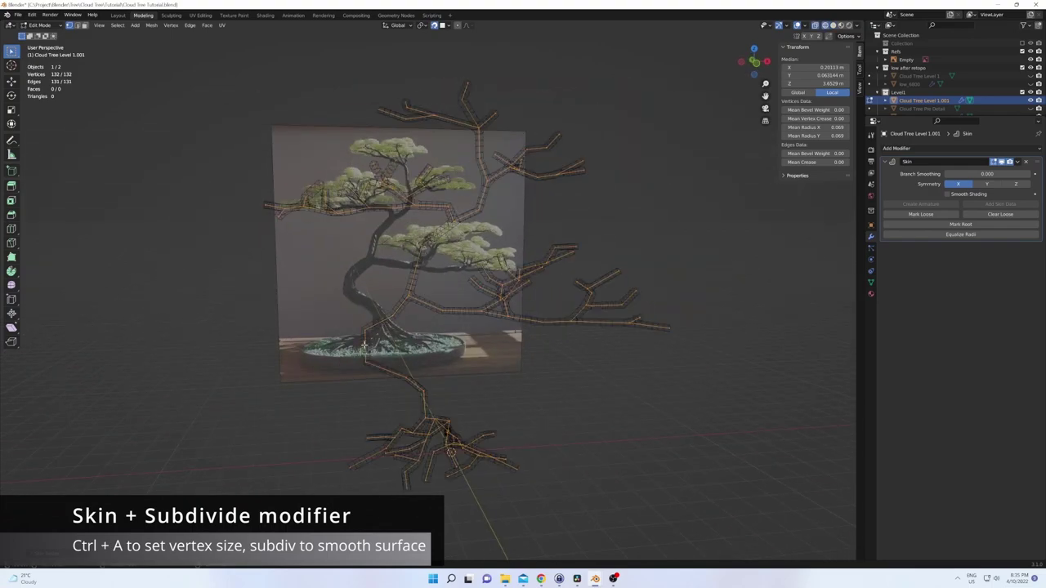
left_click_drag(343, 322, 429, 391)
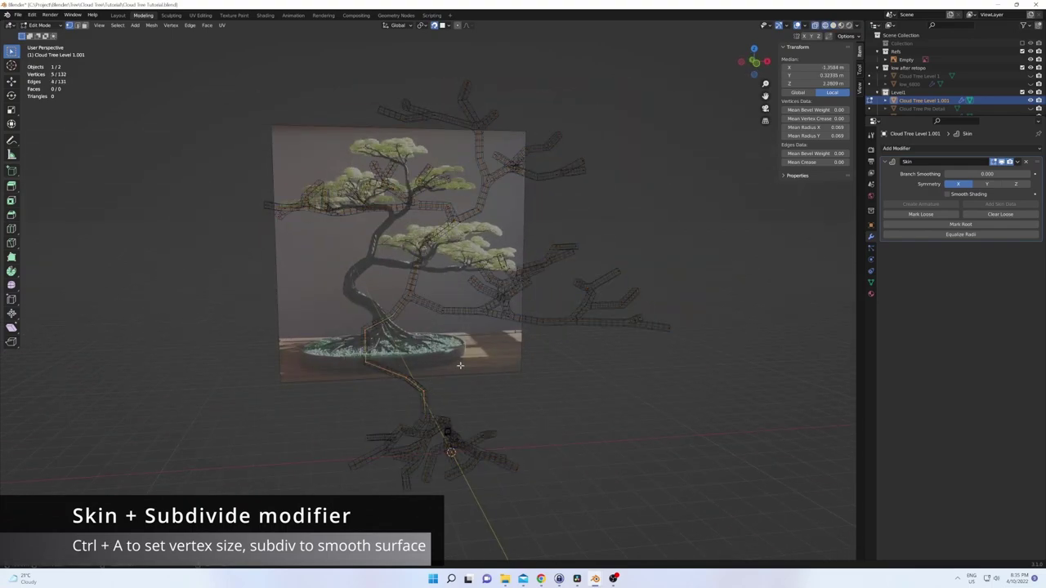
mouse_move(460, 365)
middle_mouse_down()
mouse_move(474, 402)
mouse_move(457, 421)
mouse_move(496, 393)
middle_mouse_up()
left_click(457, 425, "ctrl")
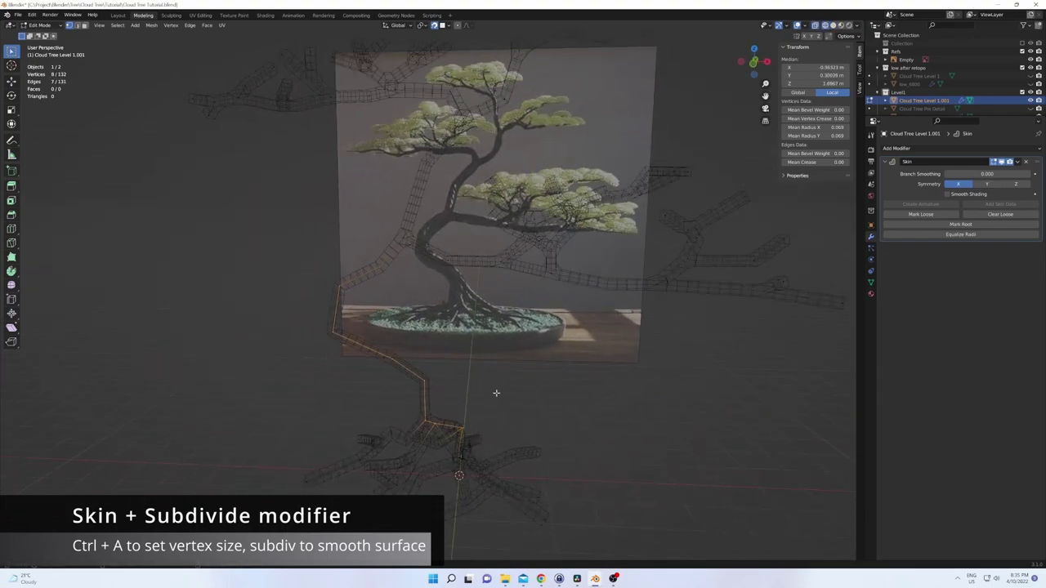
middle_click_drag(460, 428, 480, 414)
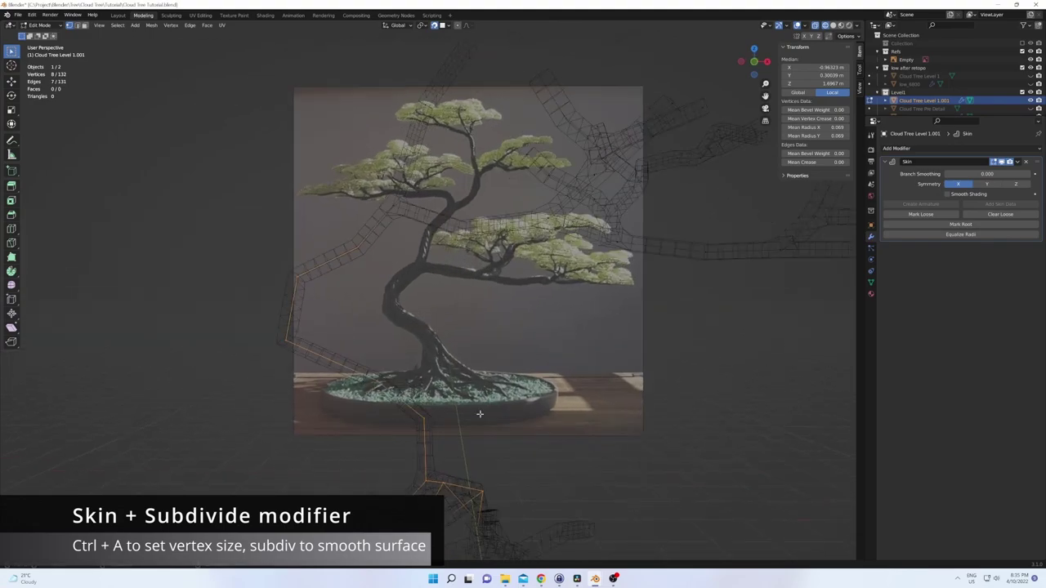
left_click(483, 488, "shift")
mouse_move(483, 488)
middle_mouse_down()
mouse_move(469, 414)
mouse_move(500, 401)
middle_mouse_up()
key("shift+a")
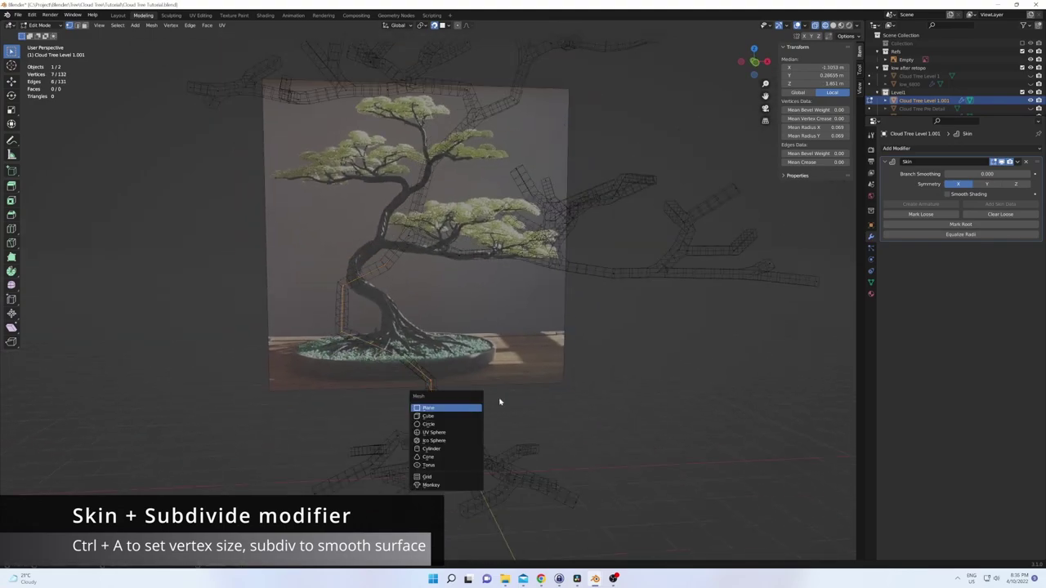
key("Escape")
key("ctrl+a")
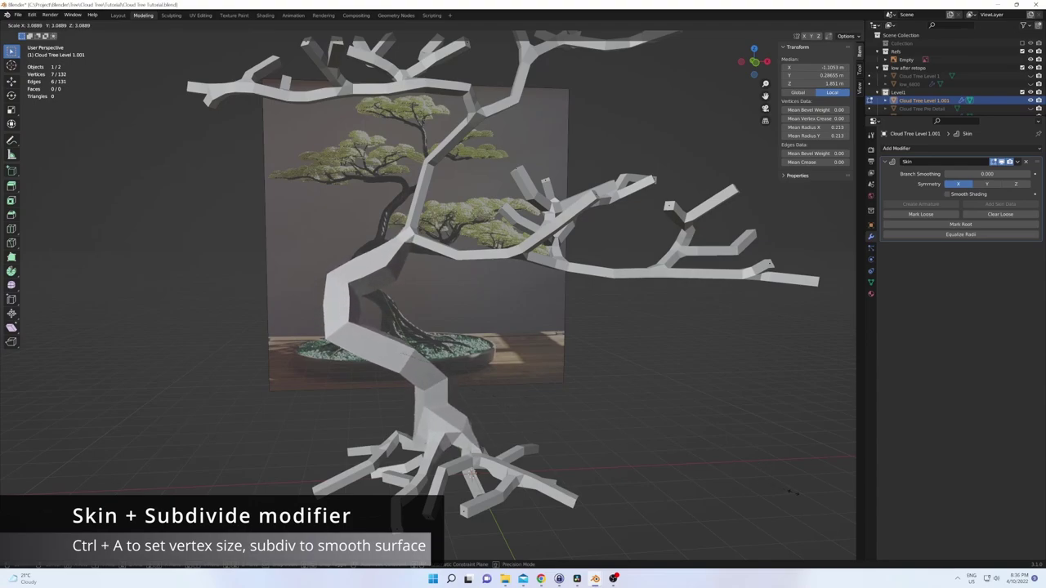
- Confirm the thicker trunk and switch to solid shading with X-ray on
left_click(789, 491)
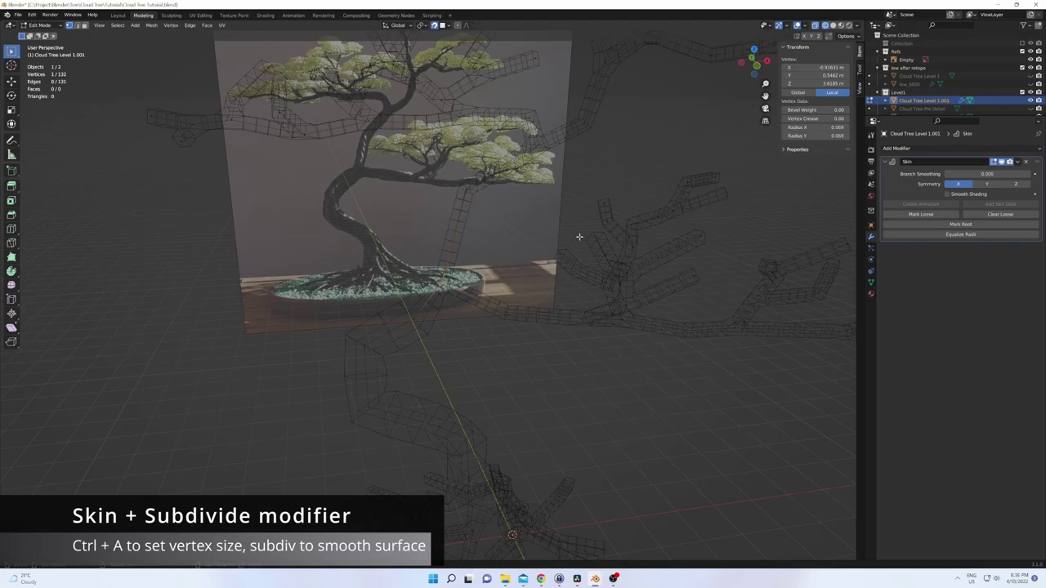
key("shift+z")
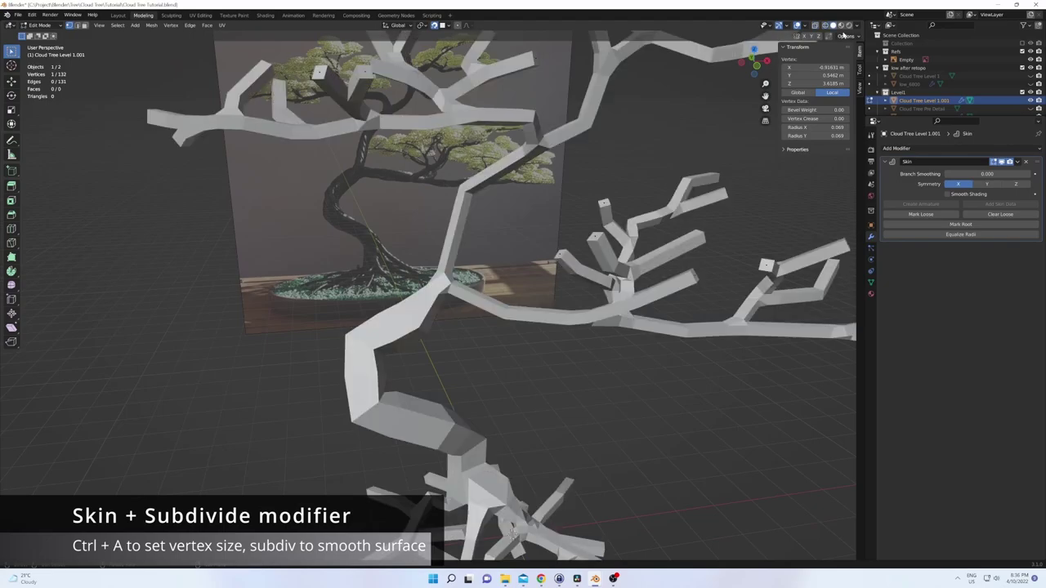
key("alt+z")
key("ctrl+a")
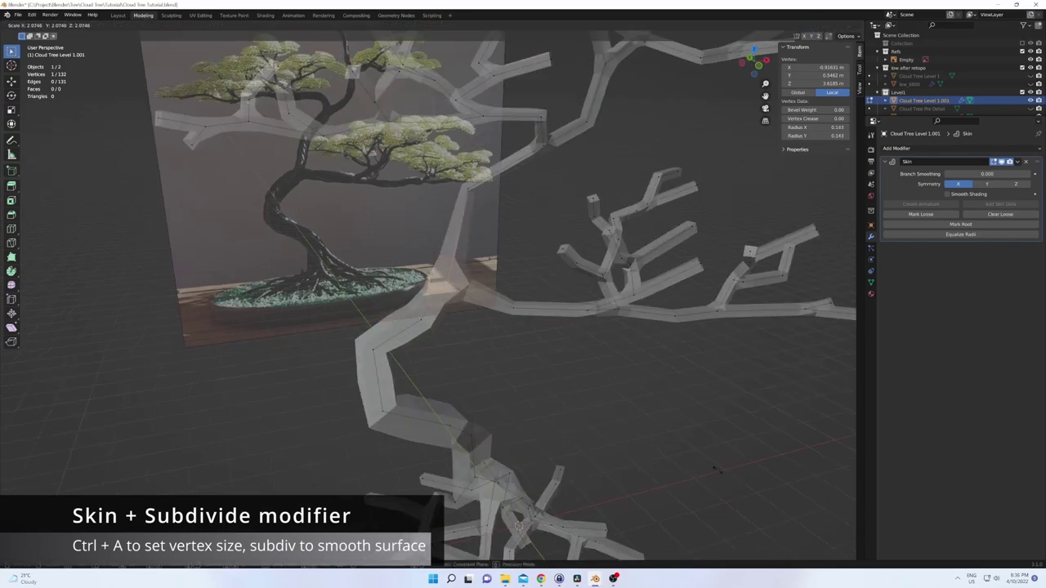
middle_click_drag(716, 469, 574, 284)
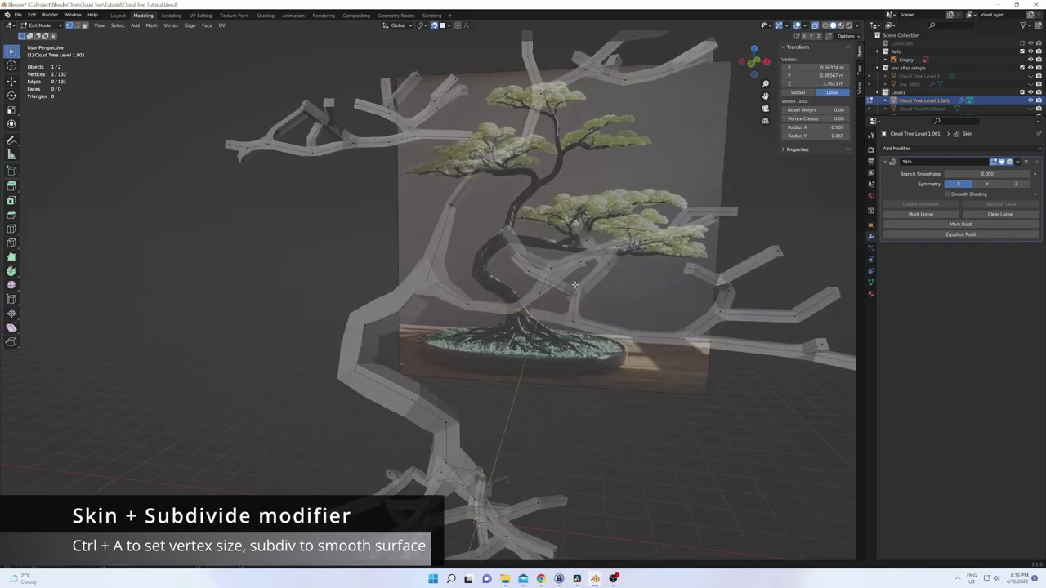
- Thicken the skin radius of the six vertices along the right branch
left_click_drag(568, 307, 709, 361)
middle_click_drag(710, 361, 663, 316)
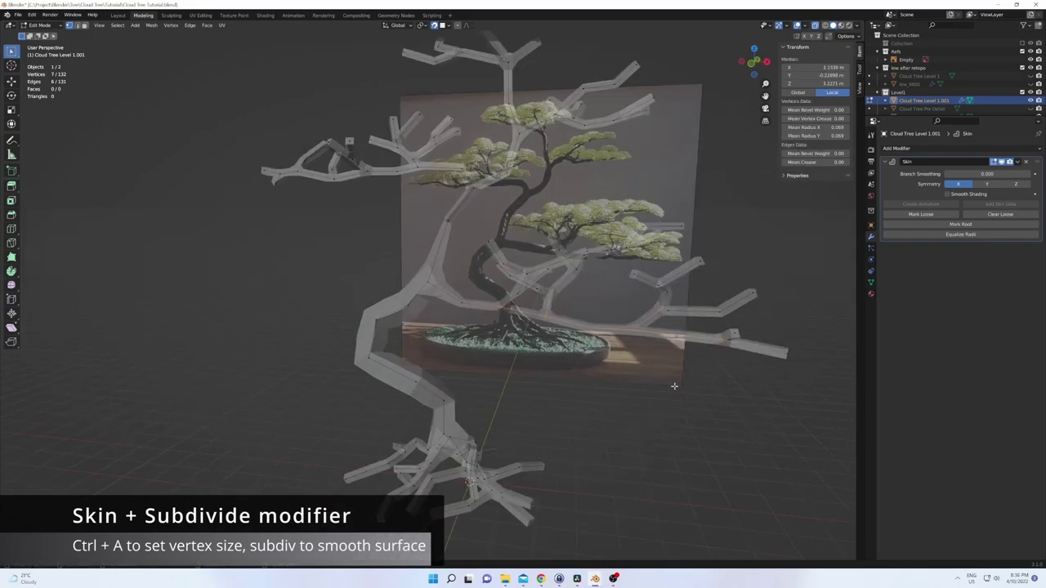
key("ctrl+a")
left_click(704, 418)
middle_click_drag(705, 418, 602, 310)
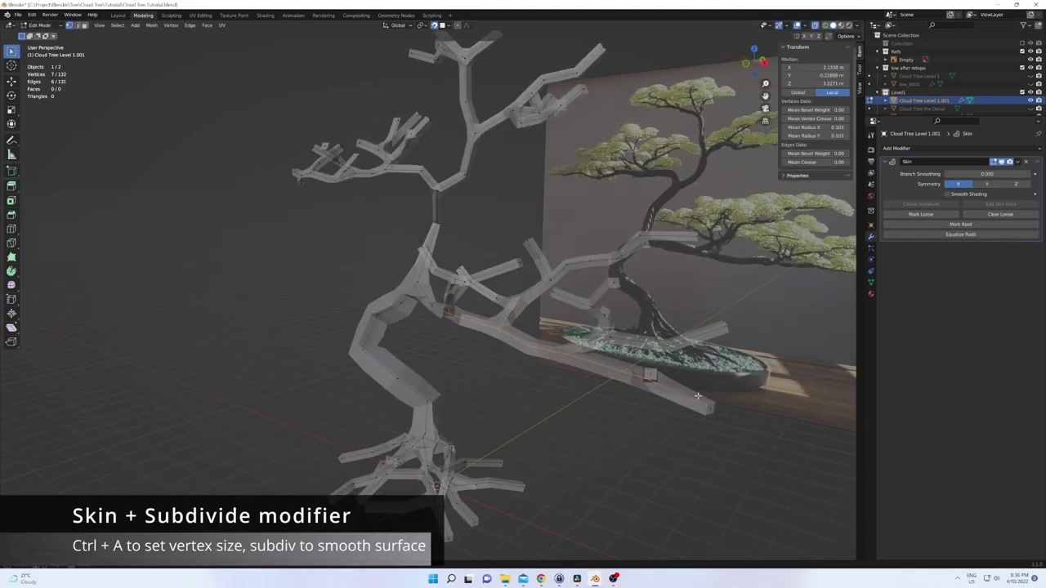
- Select the branch tip vertices and shrink their skin radius to 0.015
left_click(602, 310)
mouse_move(575, 210)
middle_mouse_down()
mouse_move(594, 316)
mouse_move(369, 360)
middle_mouse_up()
left_click(594, 316, "shift")
left_click(369, 359, "shift")
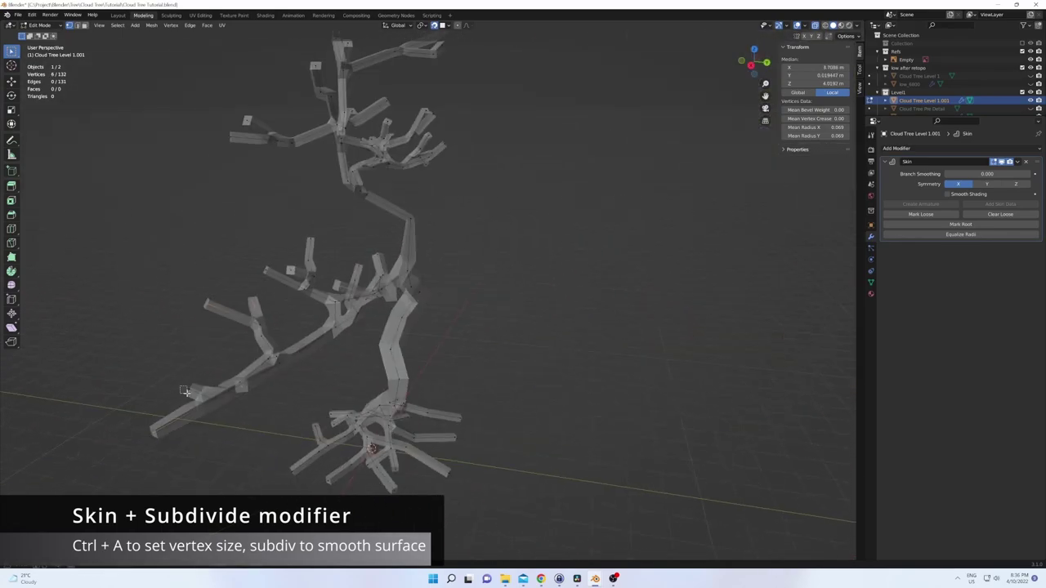
middle_click_drag(185, 378, 708, 353)
key("ctrl+a")
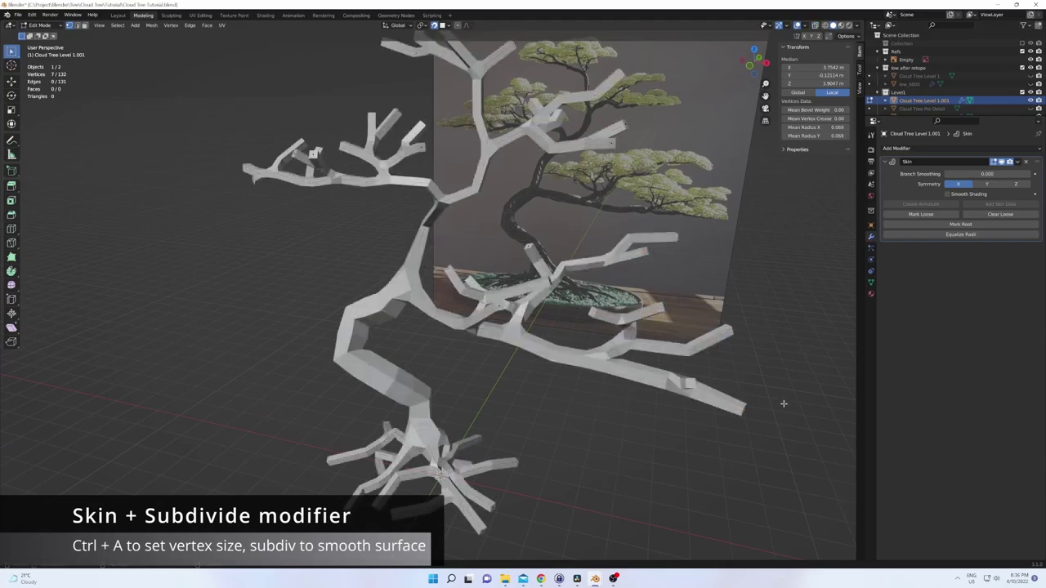
left_click(313, 153)
- Enable Smooth Shading on the Skin modifier in Object Mode
middle_click_drag(313, 153, 572, 286)
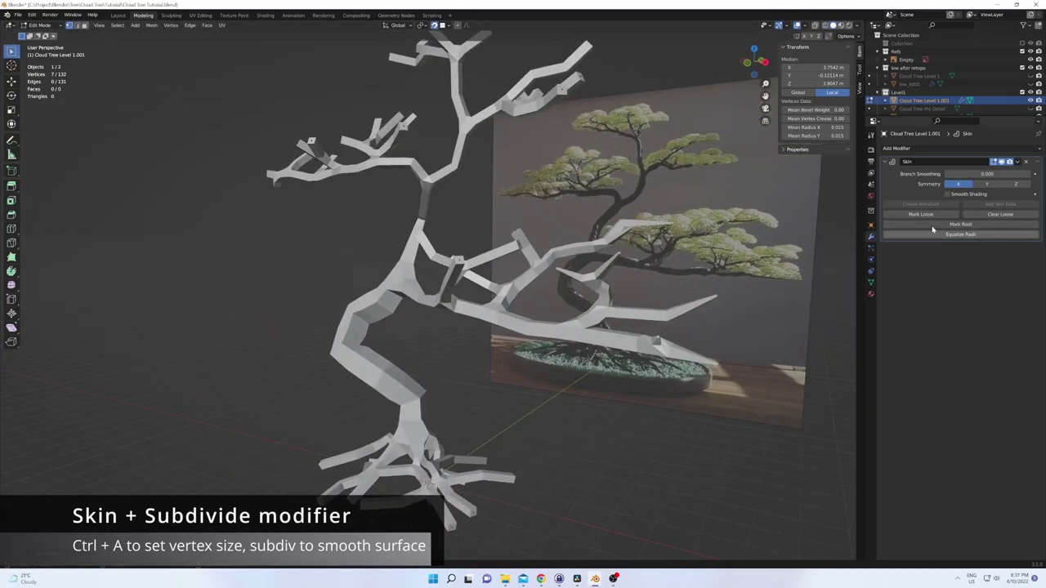
key("Tab")
left_click(947, 194)
- Add a Subdivision Surface modifier at viewport level 2 and apply it to the tree
left_click(897, 148)
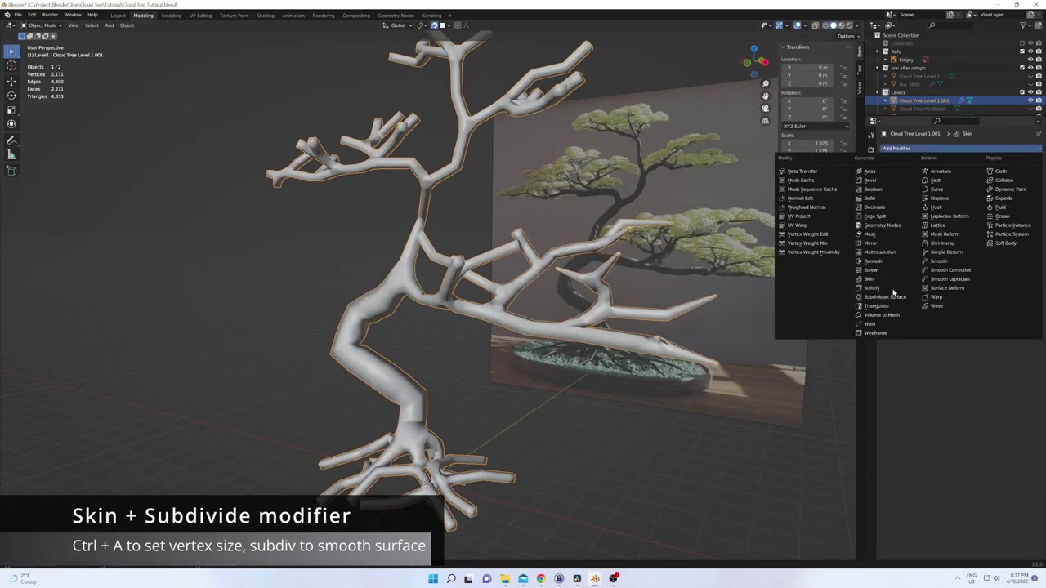
left_click(883, 299)
middle_click_drag(883, 299, 673, 301)
scroll(690, 298, "up", 5)
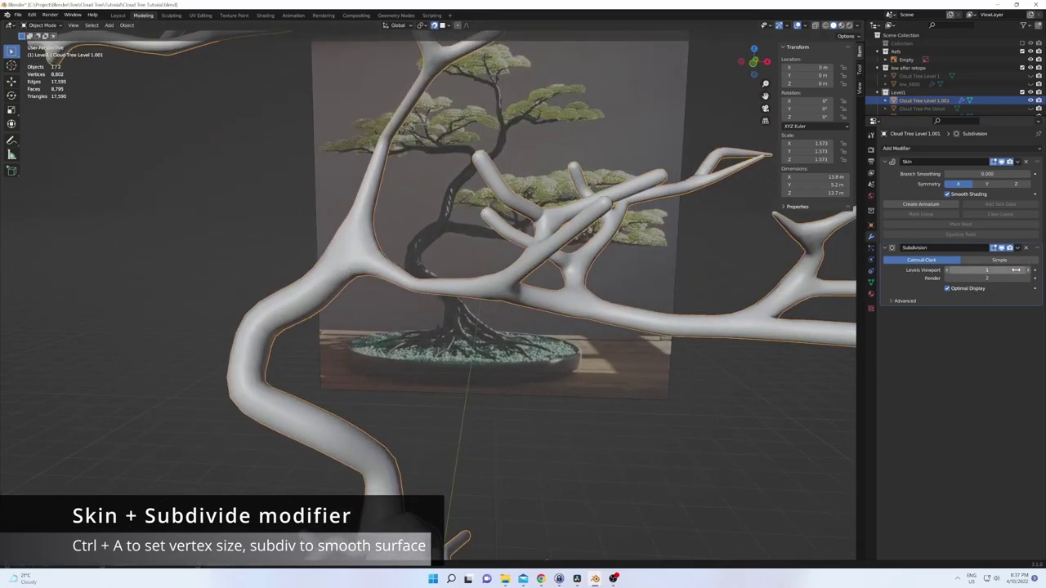
left_click_drag(1016, 270, 1029, 270)
scroll(572, 270, "down", 5)
middle_click_drag(573, 269, 651, 267)
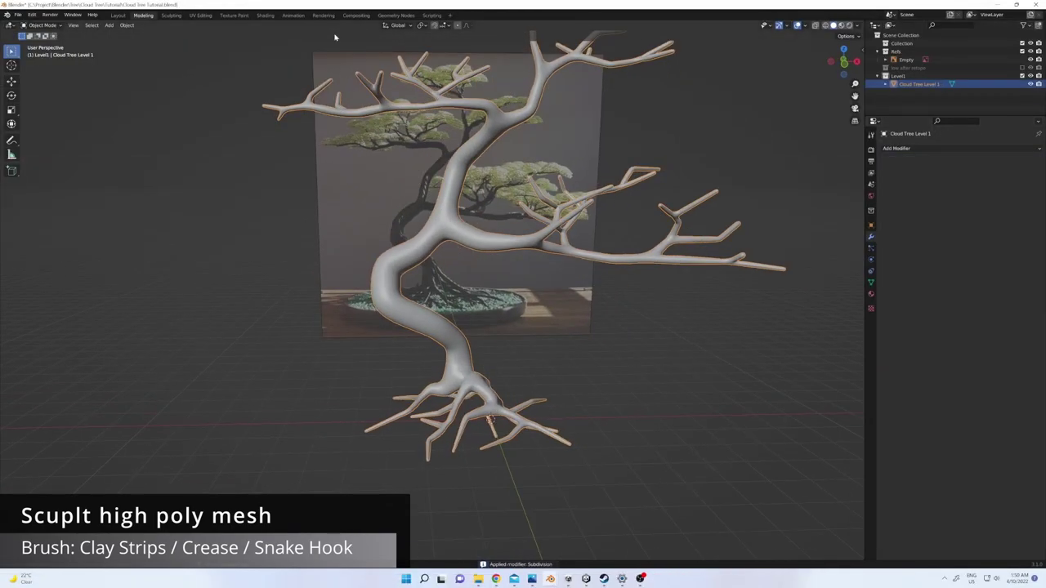
right_click(417, 204)
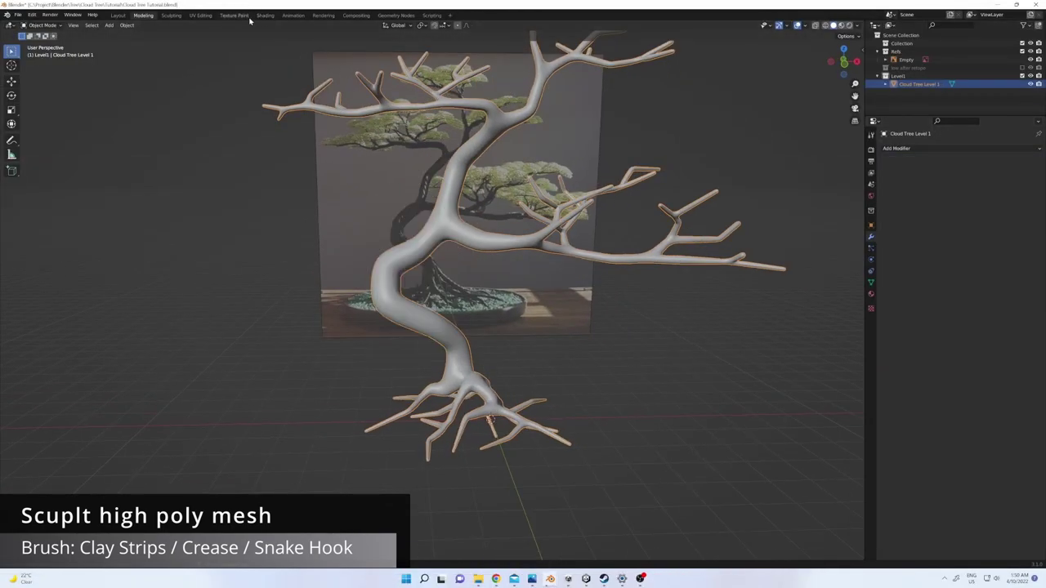
- Set dynamic topology to Constant Detail at resolution 45 in the Sculpting workspace
left_click(170, 15)
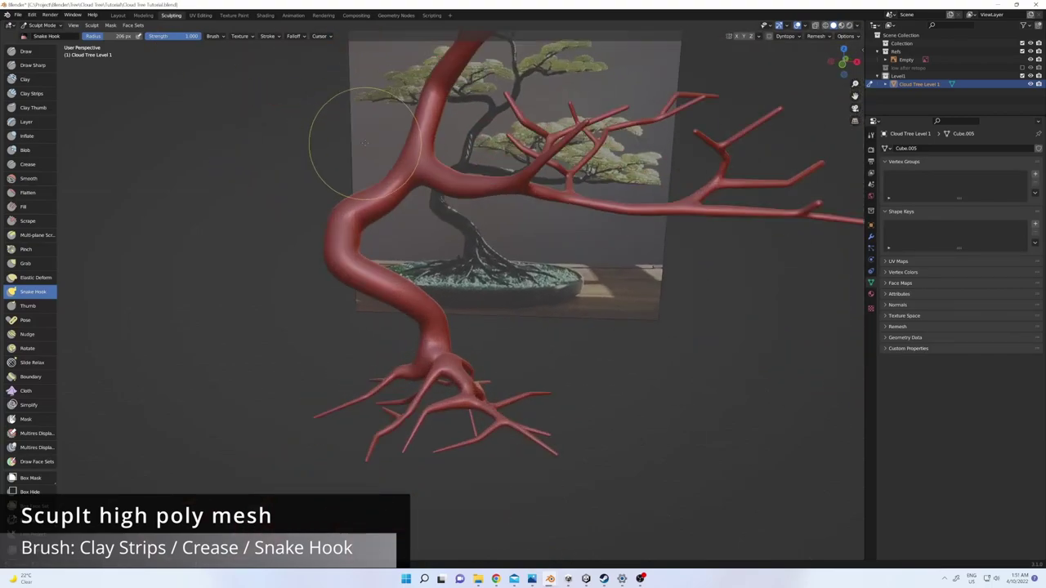
left_click(783, 36)
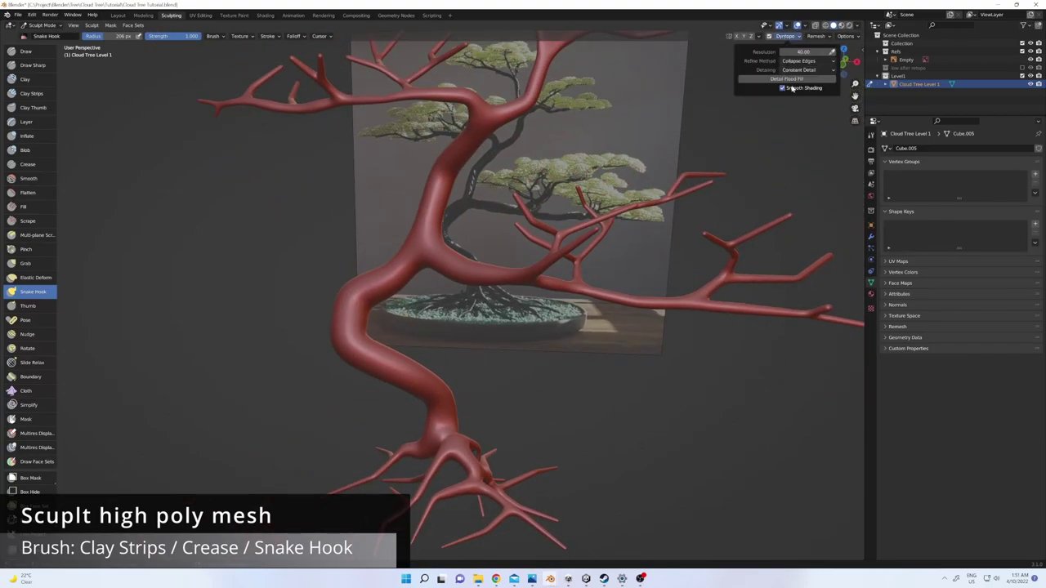
left_click(800, 36)
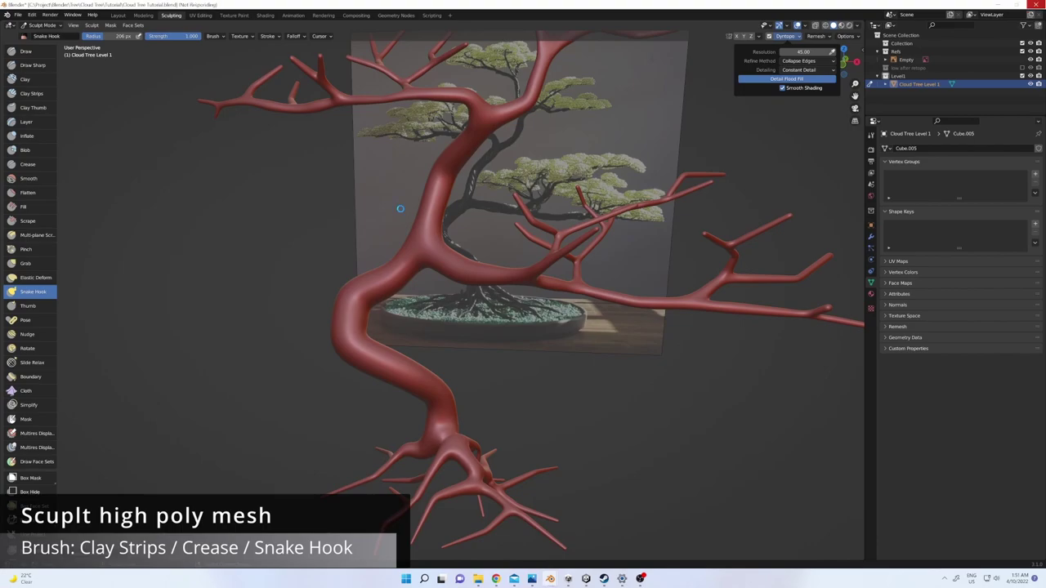
middle_click_drag(385, 210, 490, 257)
- Stroke bark-like ridges along the trunk with the Clay Strips brush
scroll(167, 156, "up", 3)
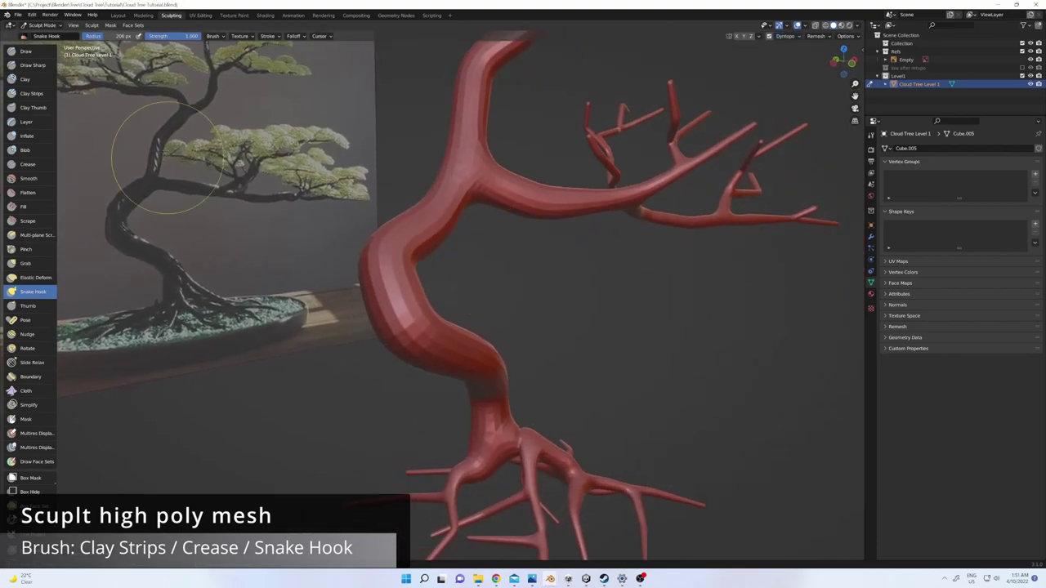
left_click(31, 93)
middle_click_drag(376, 229, 344, 239)
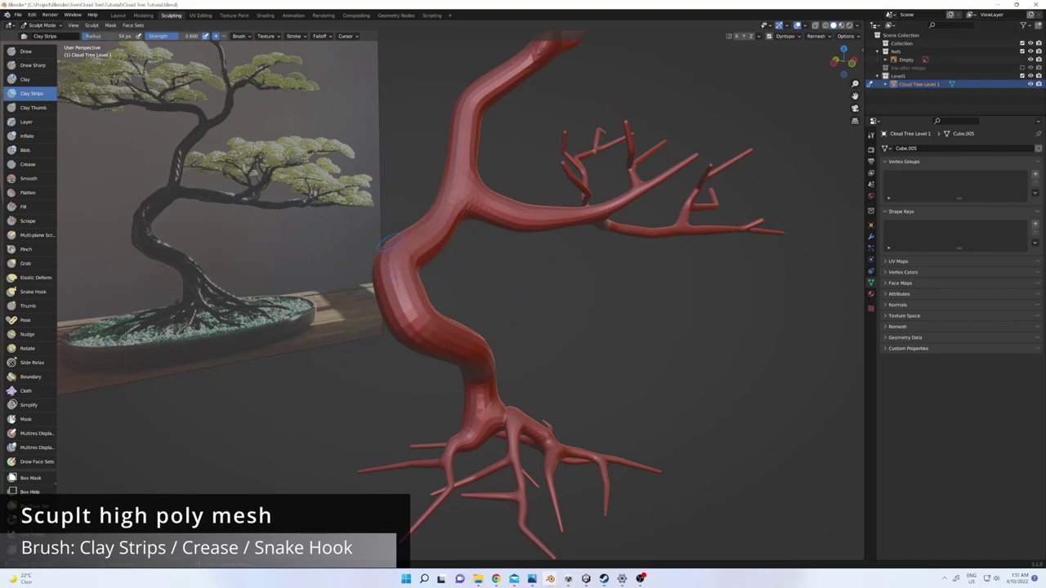
middle_click_drag(388, 243, 413, 212)
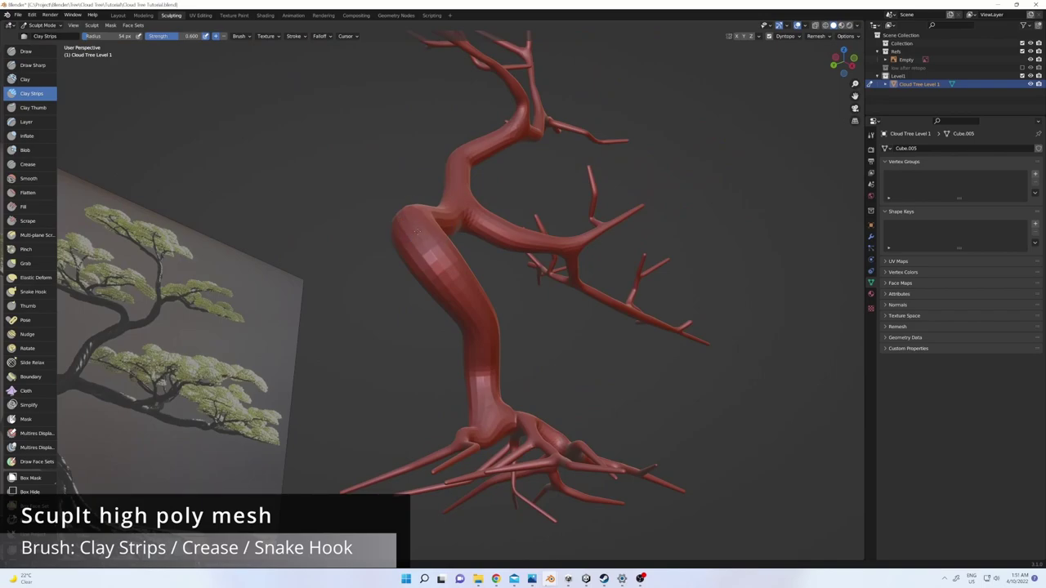
middle_click_drag(466, 284, 419, 269)
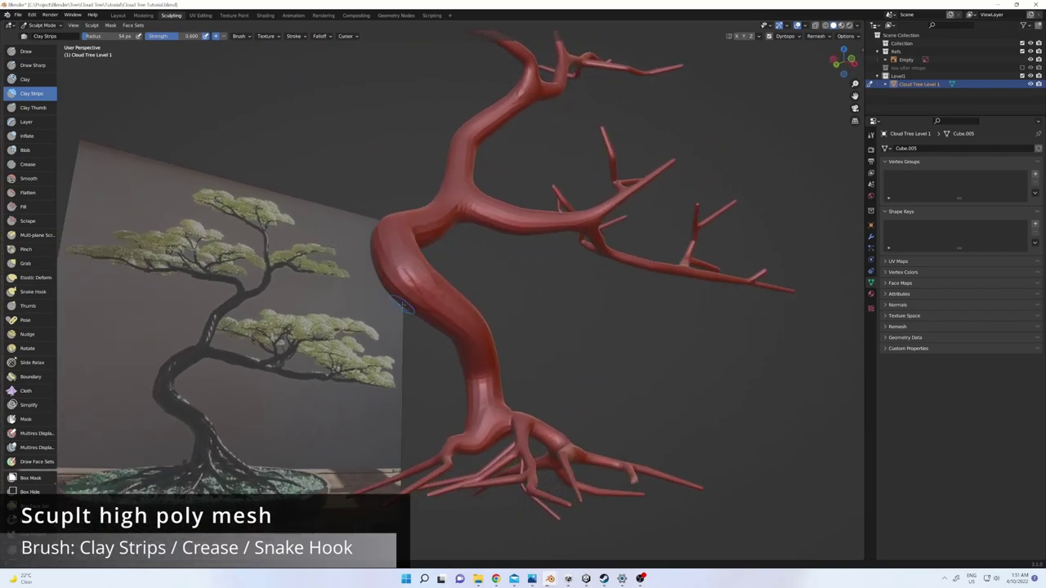
mouse_move(402, 304)
middle_mouse_down()
mouse_move(294, 283)
mouse_move(327, 323)
middle_mouse_up()
scroll(384, 294, "up", 5)
mouse_move(425, 359)
middle_mouse_down()
mouse_move(355, 355)
mouse_move(343, 339)
middle_mouse_up()
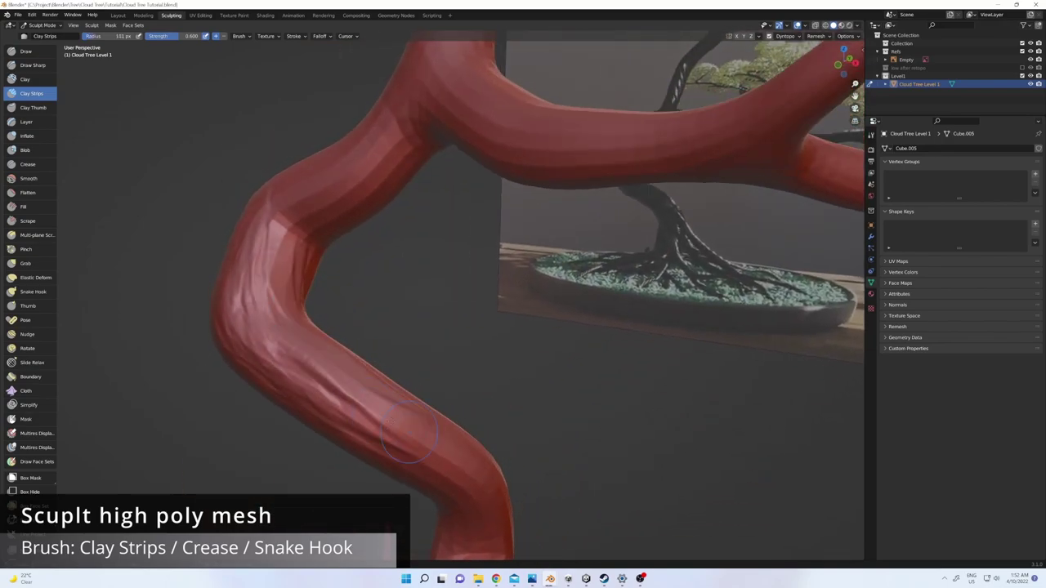
middle_click_drag(408, 433, 352, 368)
mouse_move(384, 400)
middle_mouse_down()
mouse_move(311, 321)
mouse_move(425, 298)
middle_mouse_up()
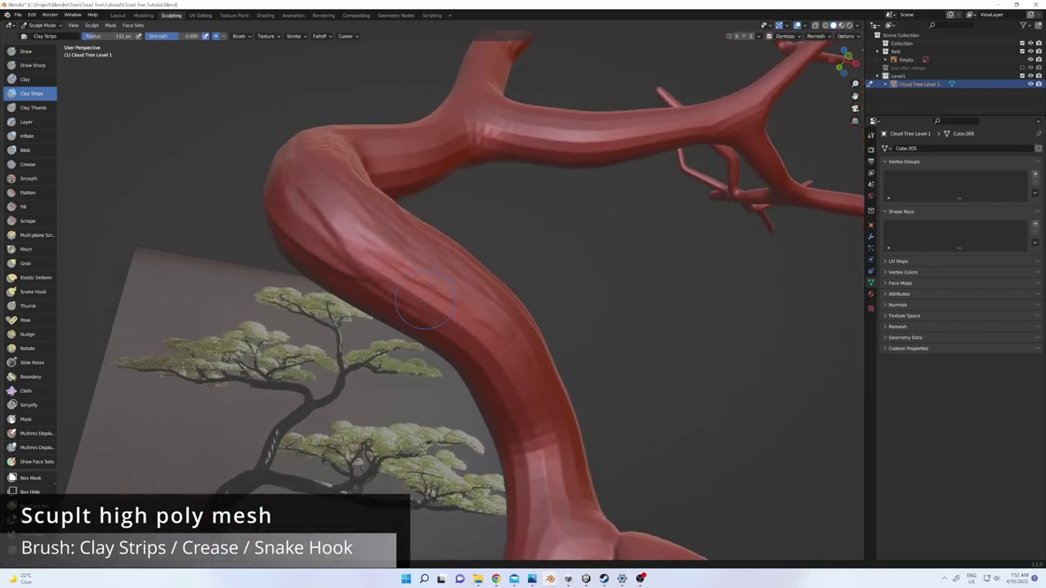
middle_click_drag(462, 343, 540, 434)
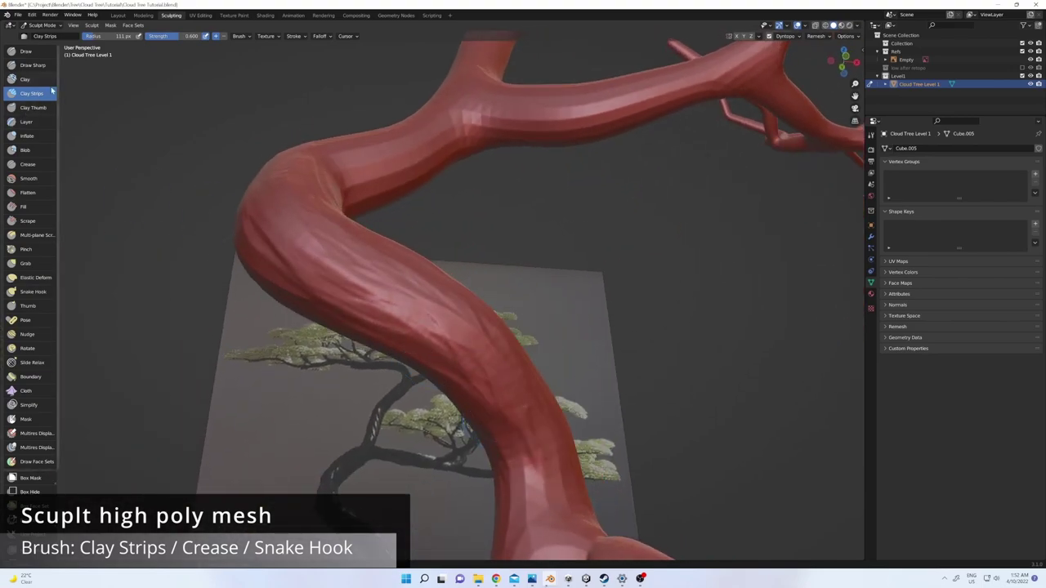
left_click(42, 161)
mouse_move(409, 310)
middle_mouse_down()
mouse_move(447, 277)
mouse_move(503, 353)
mouse_move(531, 440)
mouse_move(403, 360)
middle_mouse_up()
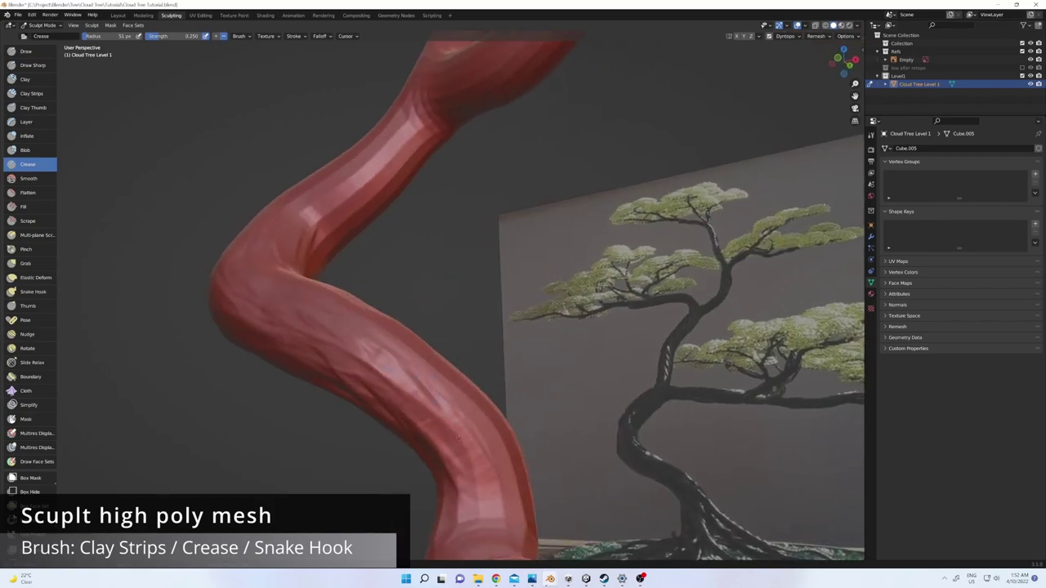
- Carve crease grooves on the trunk, then pull the base roots outward with Snake Hook
middle_click_drag(457, 438, 417, 413)
middle_click_drag(375, 356, 430, 331)
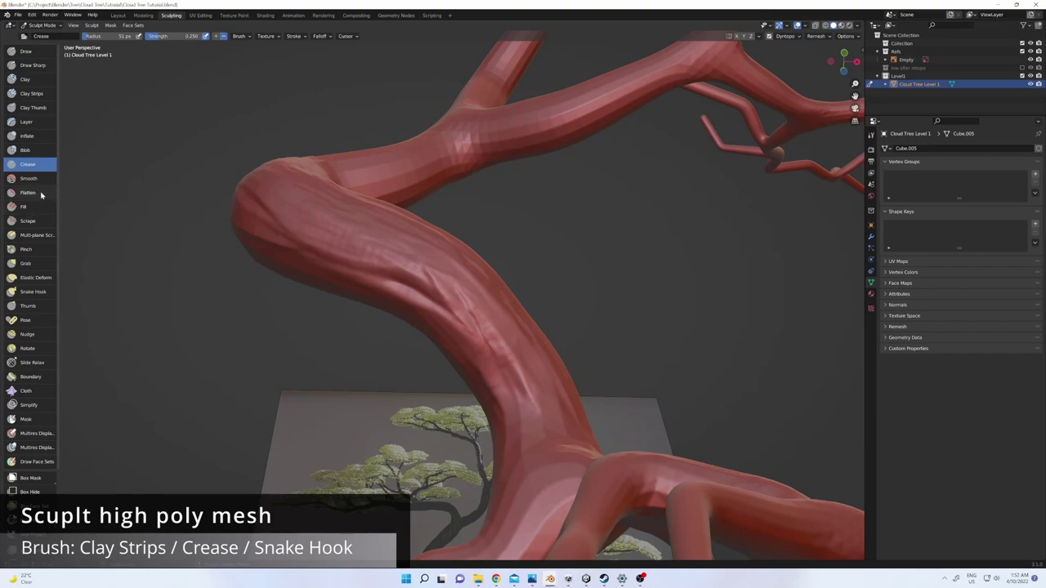
left_click(33, 292)
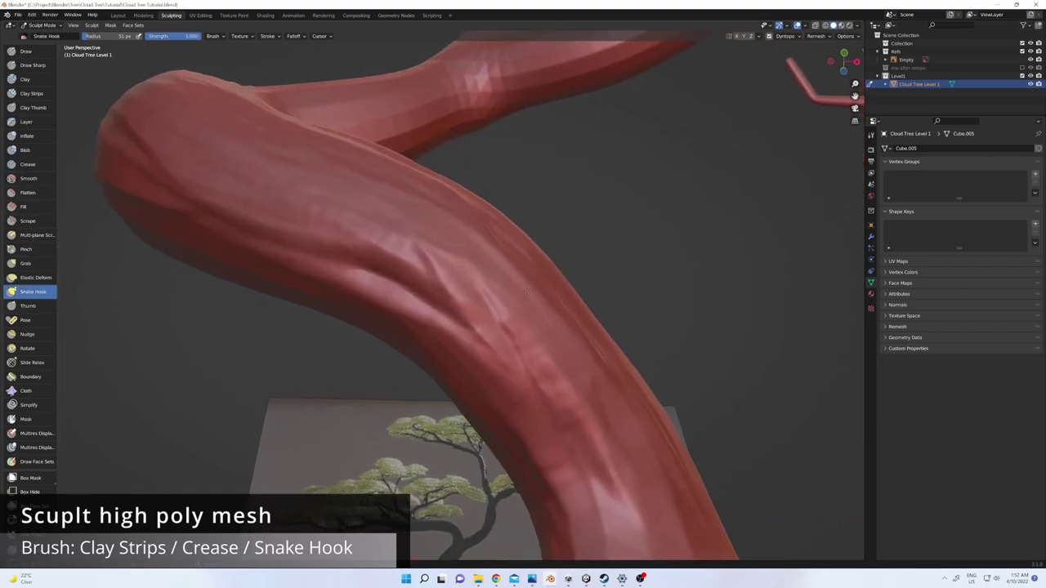
mouse_move(518, 308)
middle_mouse_down()
mouse_move(503, 345)
mouse_move(729, 321)
middle_mouse_up()
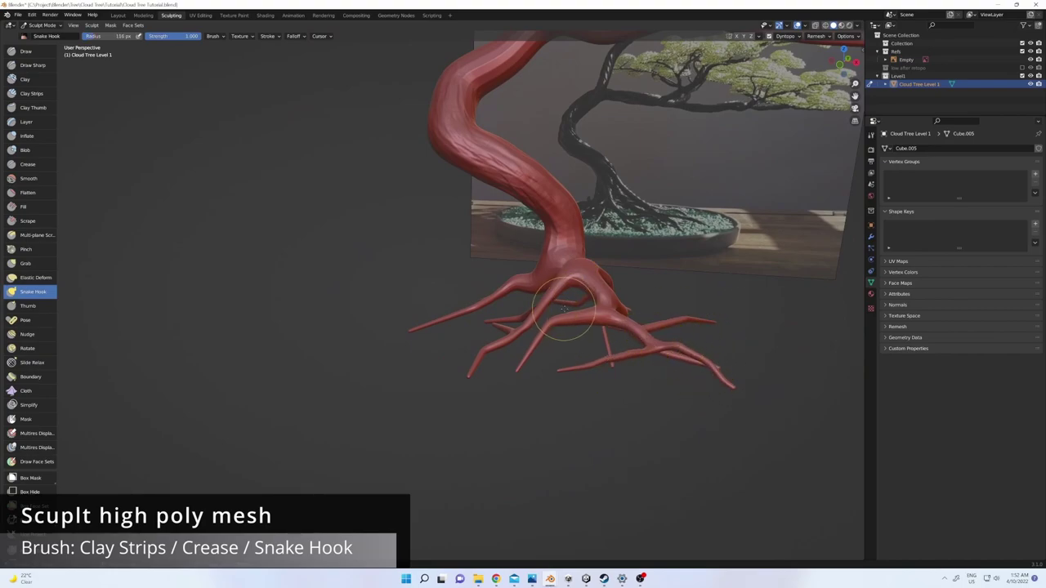
scroll(570, 372, "up", 4)
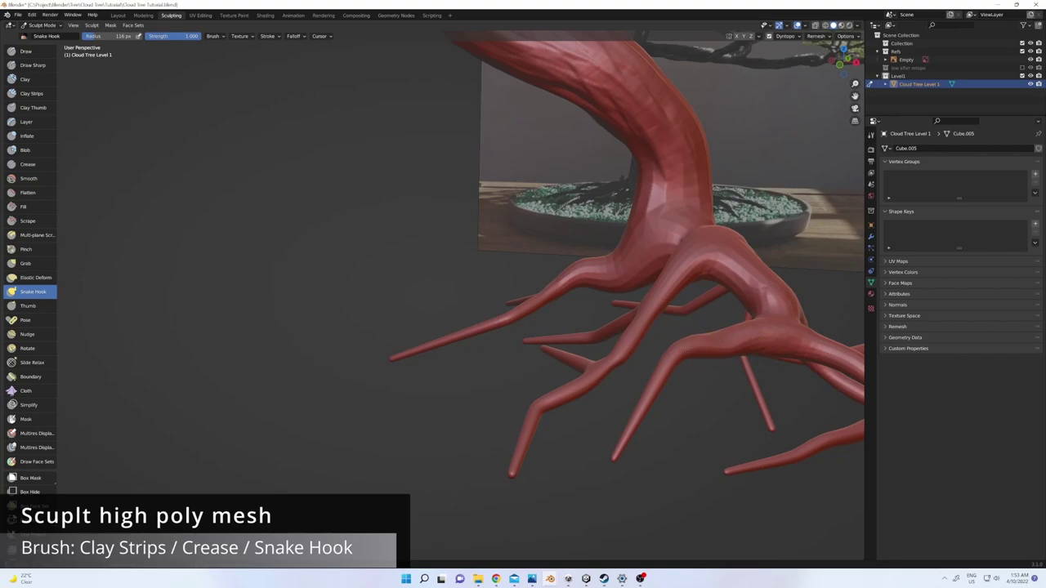
mouse_move(693, 350)
left_mouse_down()
mouse_move(736, 345)
mouse_move(684, 275)
mouse_move(576, 378)
left_mouse_up()
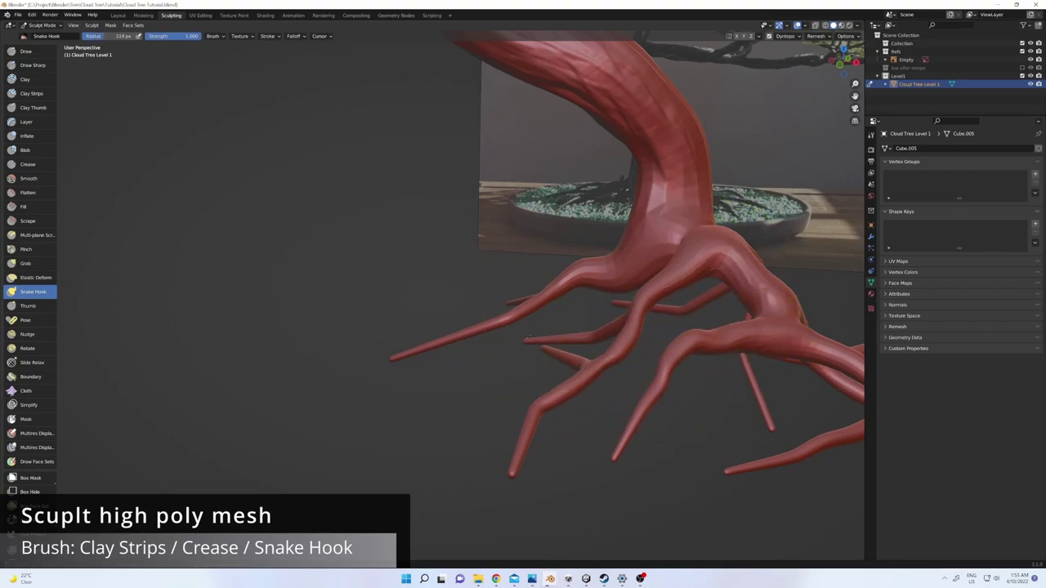
left_click_drag(529, 338, 544, 401)
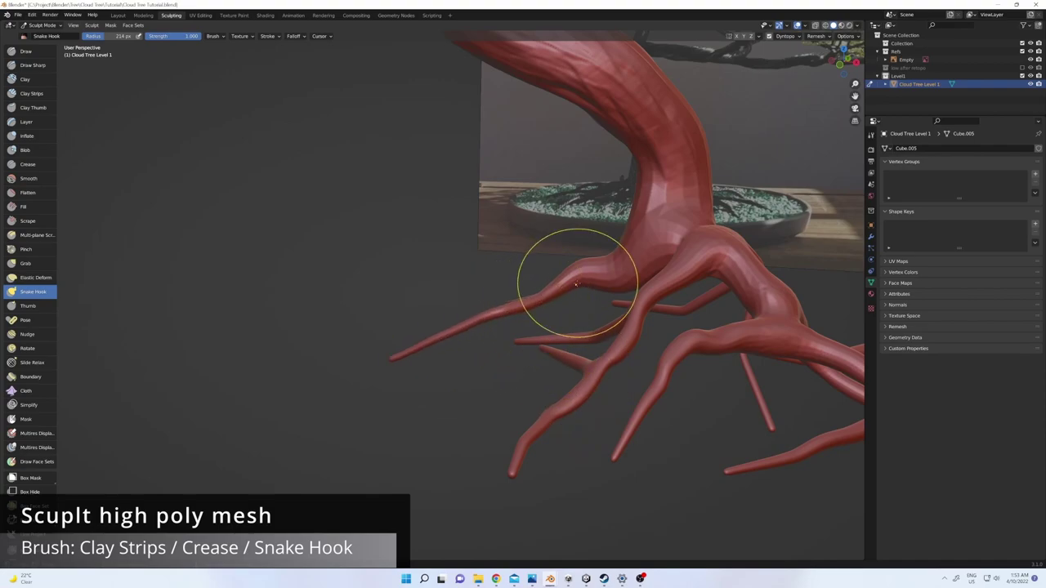
scroll(491, 374, "down", 3)
middle_click_drag(491, 374, 633, 219)
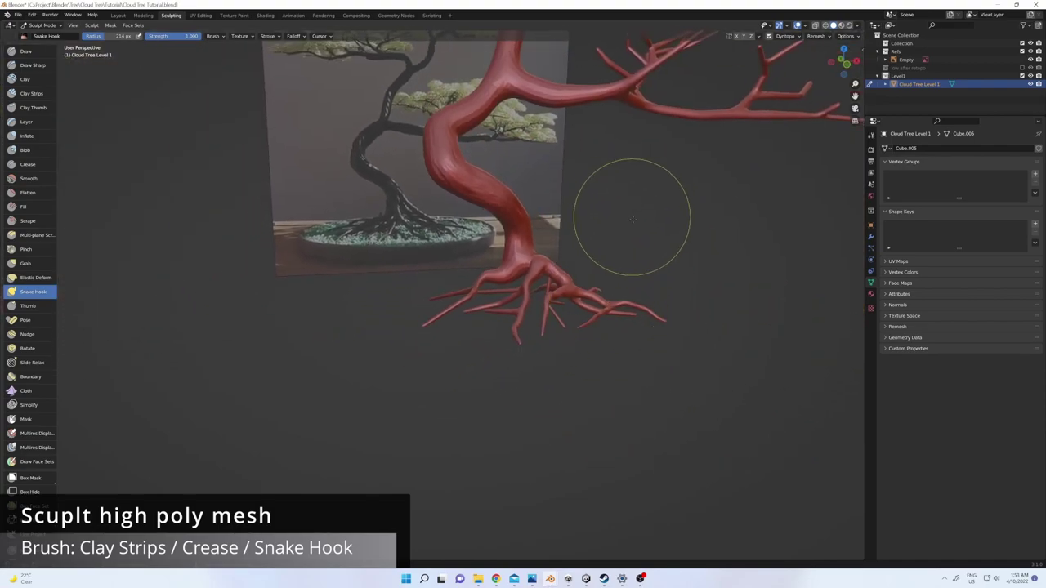
scroll(599, 231, "up", 3)
mouse_move(618, 163)
middle_mouse_down()
mouse_move(602, 397)
mouse_move(615, 328)
mouse_move(545, 309)
middle_mouse_up()
middle_click_drag(617, 331, 564, 342)
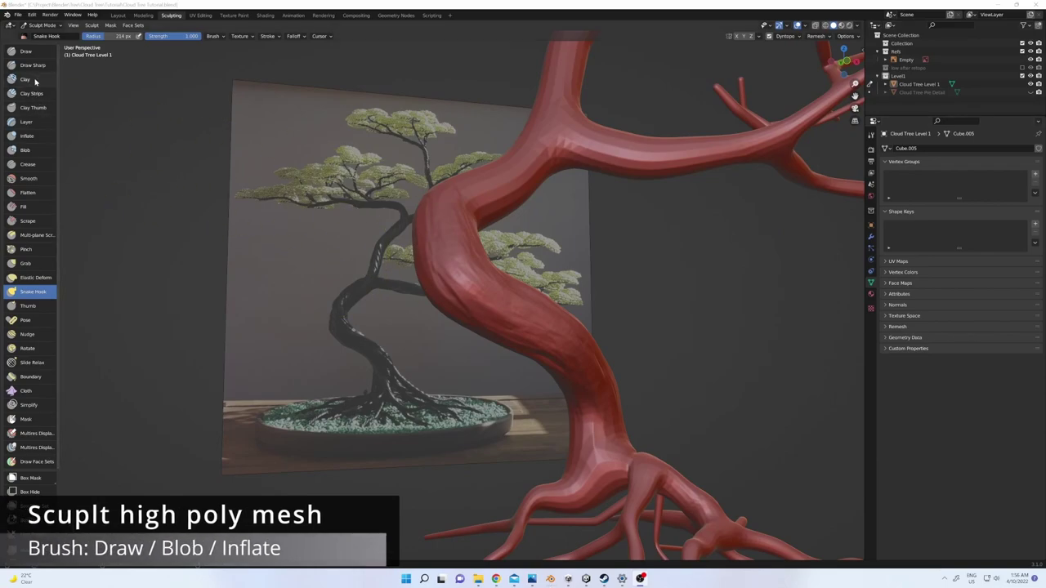
- Raise a rounded knot near the trunk's bend with the Blob brush
left_click(29, 136)
left_click(28, 151)
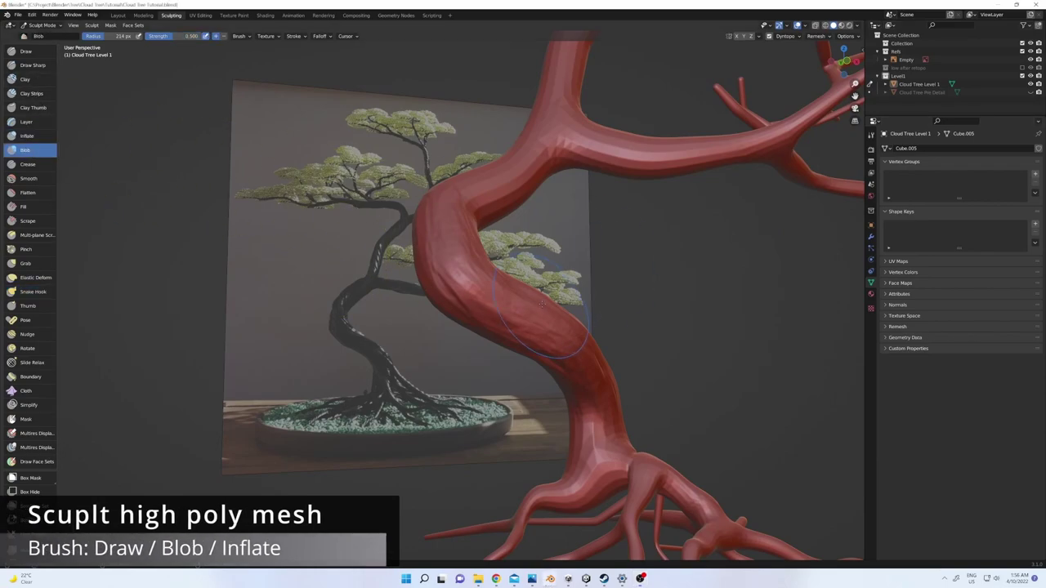
middle_click_drag(559, 311, 462, 282)
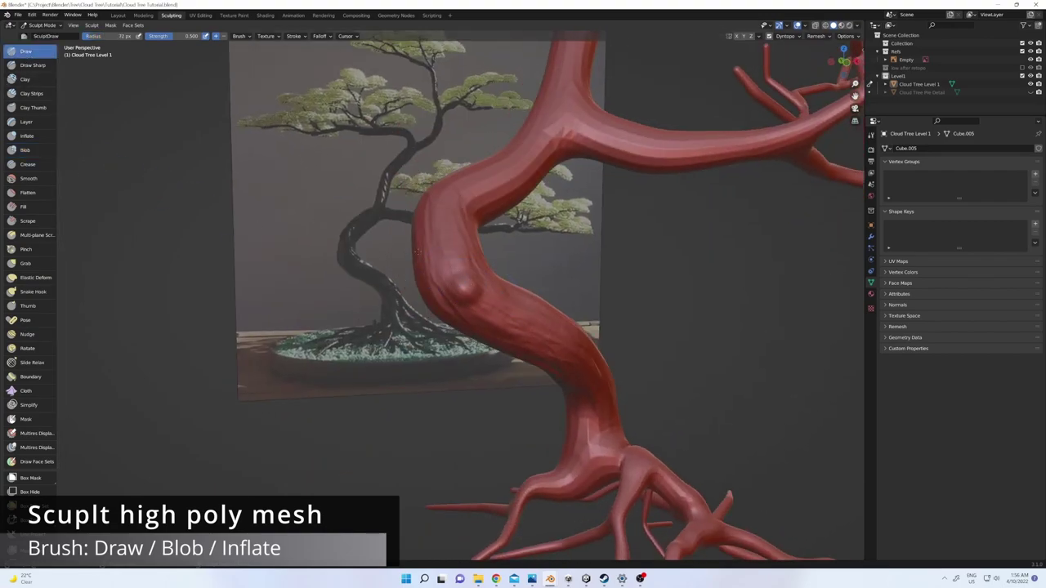
middle_click_drag(472, 279, 482, 245)
scroll(507, 228, "up", 2)
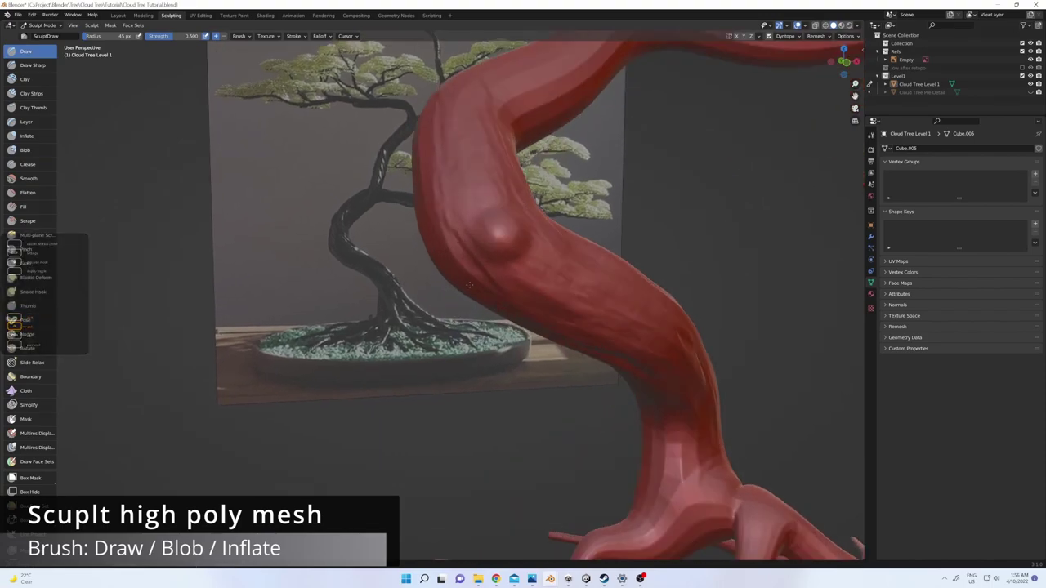
scroll(541, 199, "up", 2)
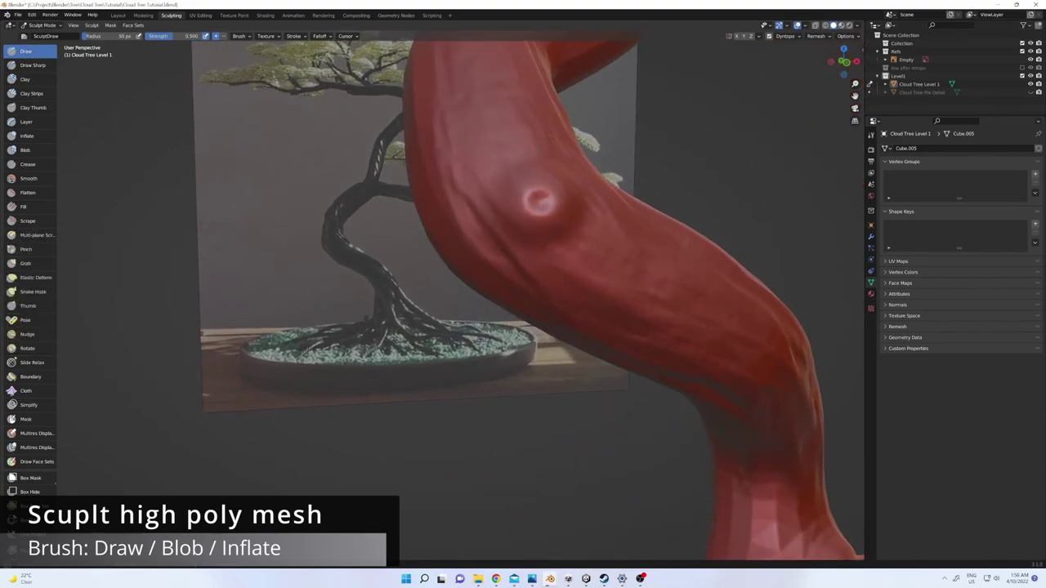
middle_click_drag(536, 199, 478, 219)
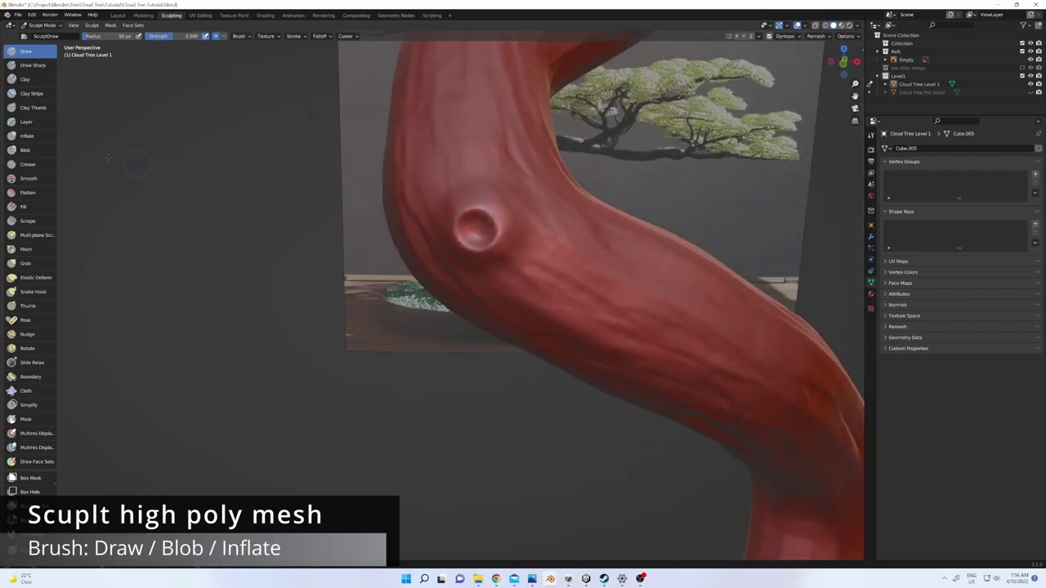
- Add streaky Clay Strips bark ridges, then shrink the Draw brush for finer strokes
left_click(26, 93)
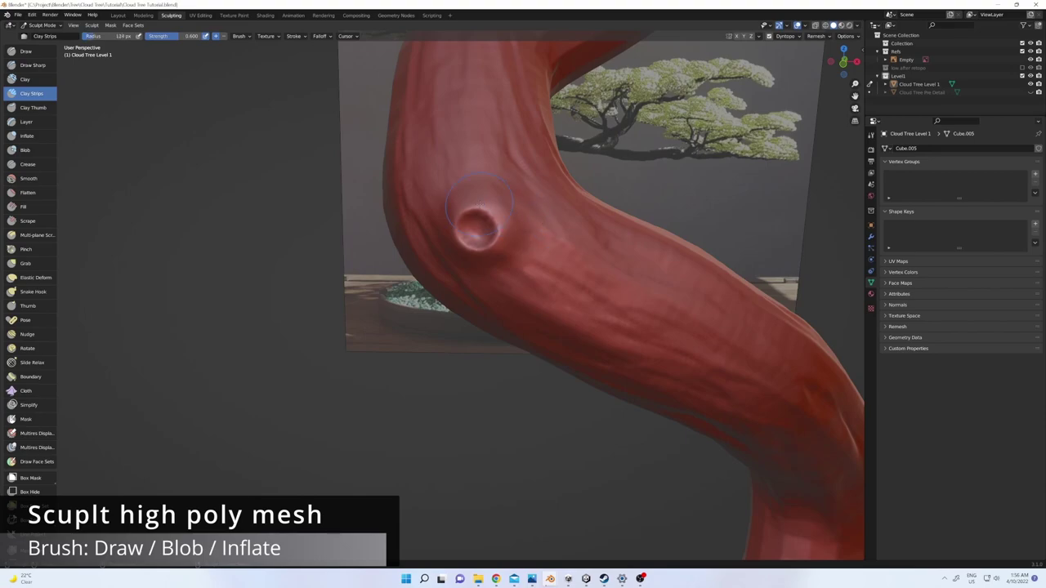
middle_click_drag(453, 232, 540, 210)
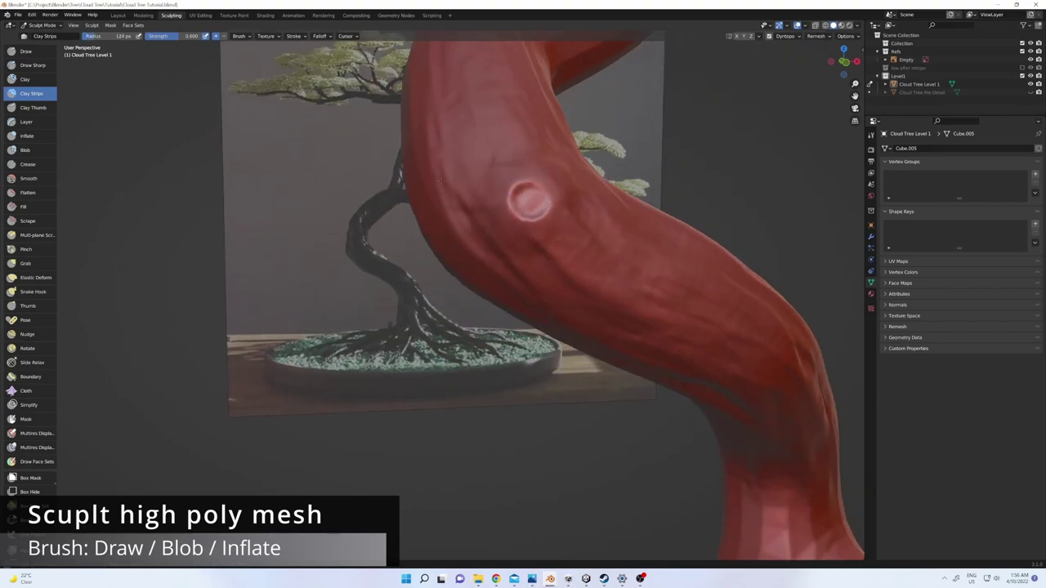
middle_click_drag(530, 200, 342, 202)
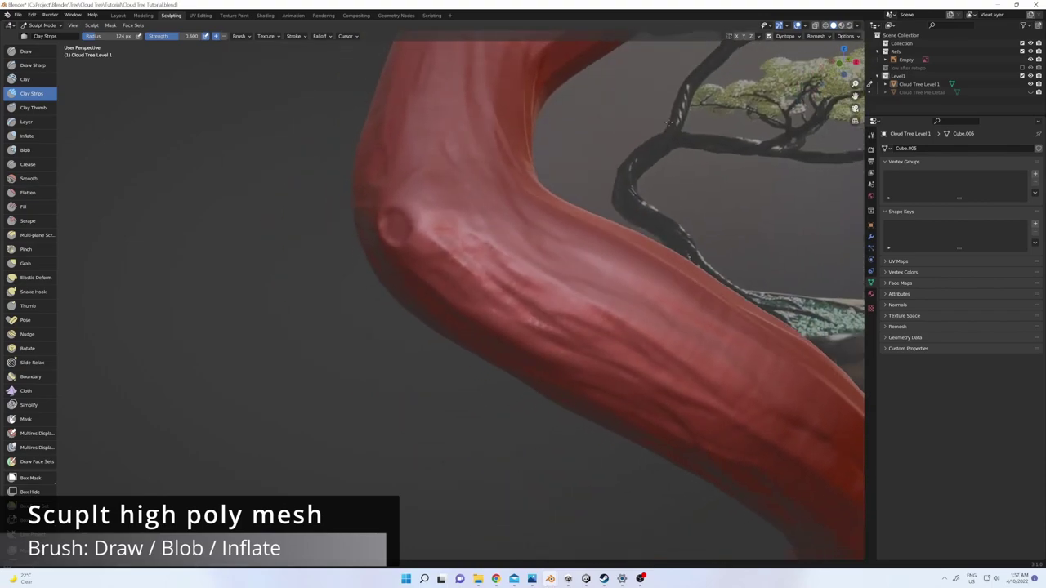
key("x")
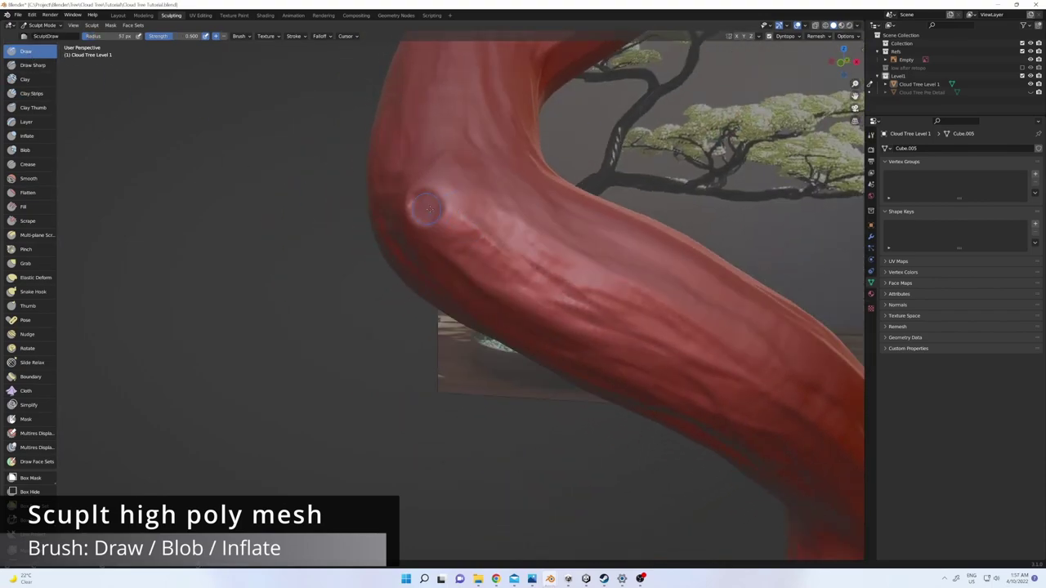
mouse_move(426, 209)
middle_mouse_down()
mouse_move(463, 211)
mouse_move(540, 245)
middle_mouse_up()
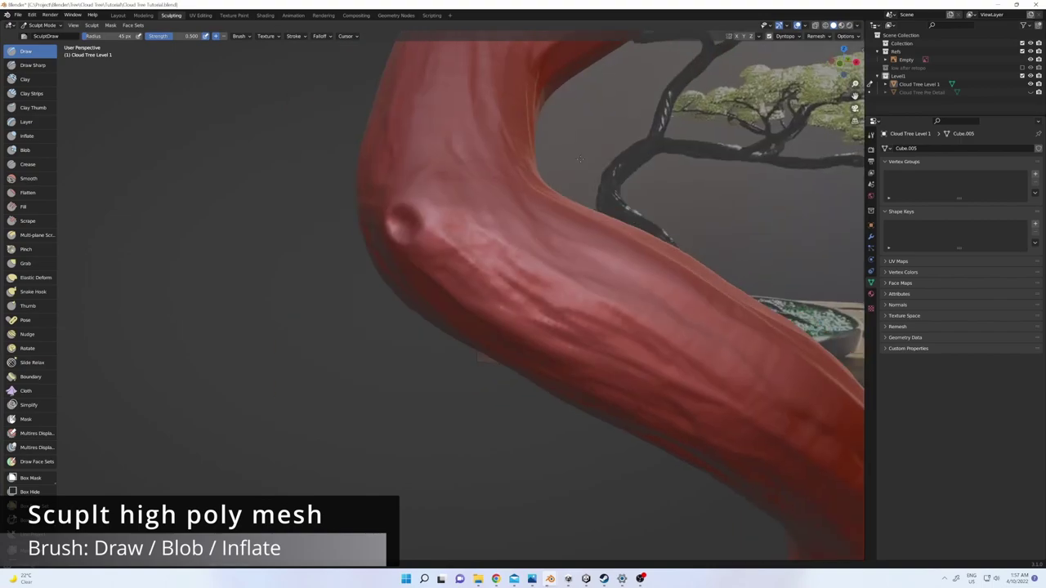
scroll(575, 275, "down", 3)
middle_click_drag(575, 275, 458, 270)
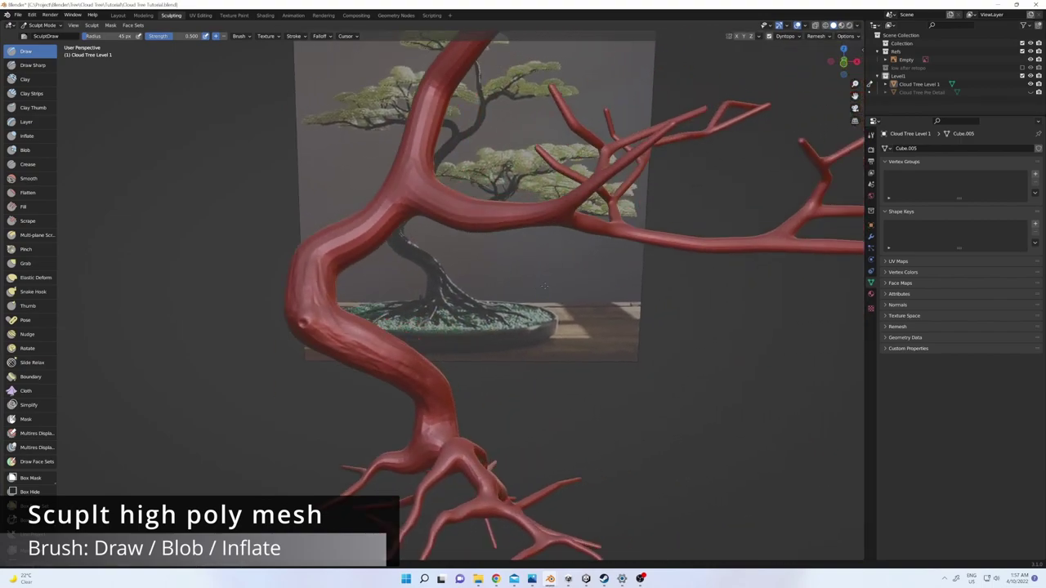
- With Snake Hook, pull the lower branch tip further out, then orbit to view the red branches frontally
left_click(35, 293)
scroll(582, 307, "up", 2)
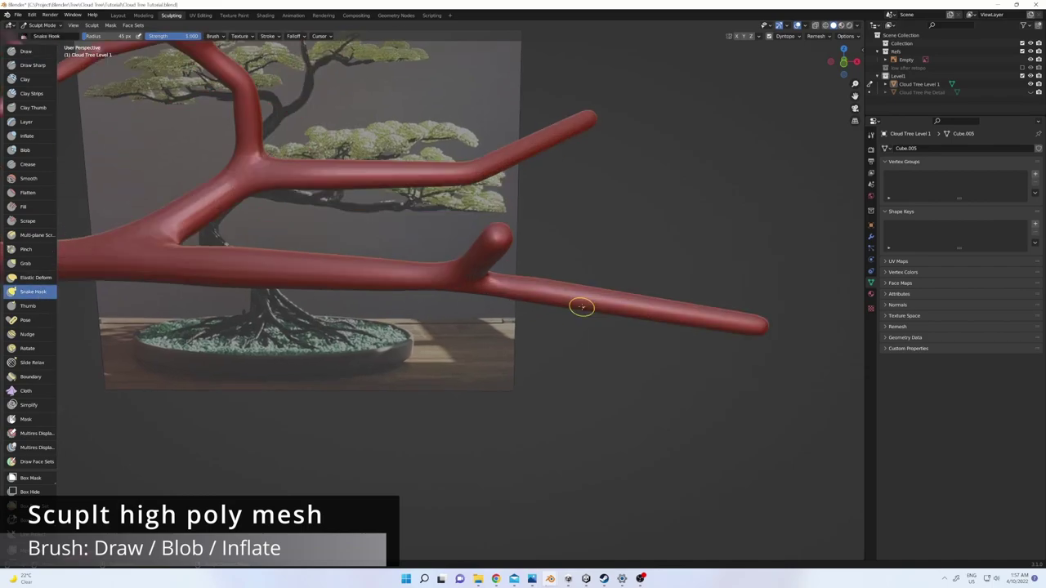
mouse_move(579, 307)
middle_mouse_down()
mouse_move(761, 360)
mouse_move(90, 152)
middle_mouse_up()
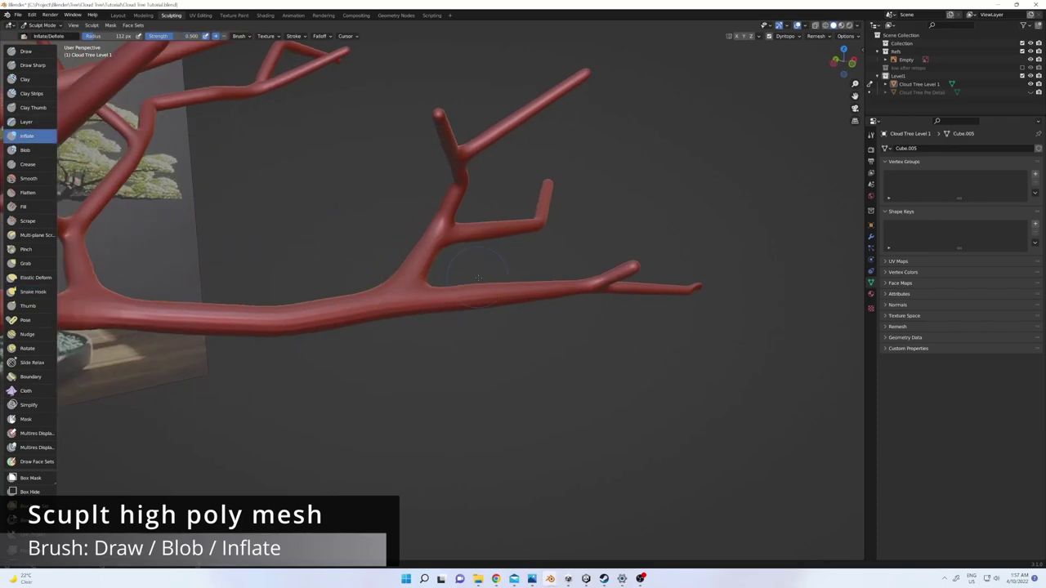
middle_click_drag(428, 282, 342, 142)
scroll(342, 142, "up", 3)
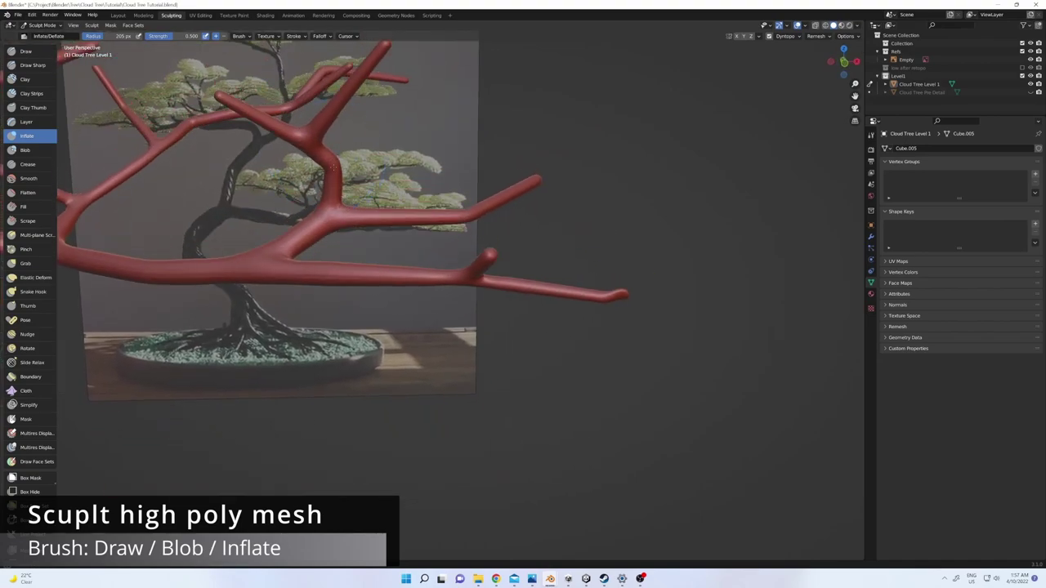
middle_click_drag(333, 165, 296, 196)
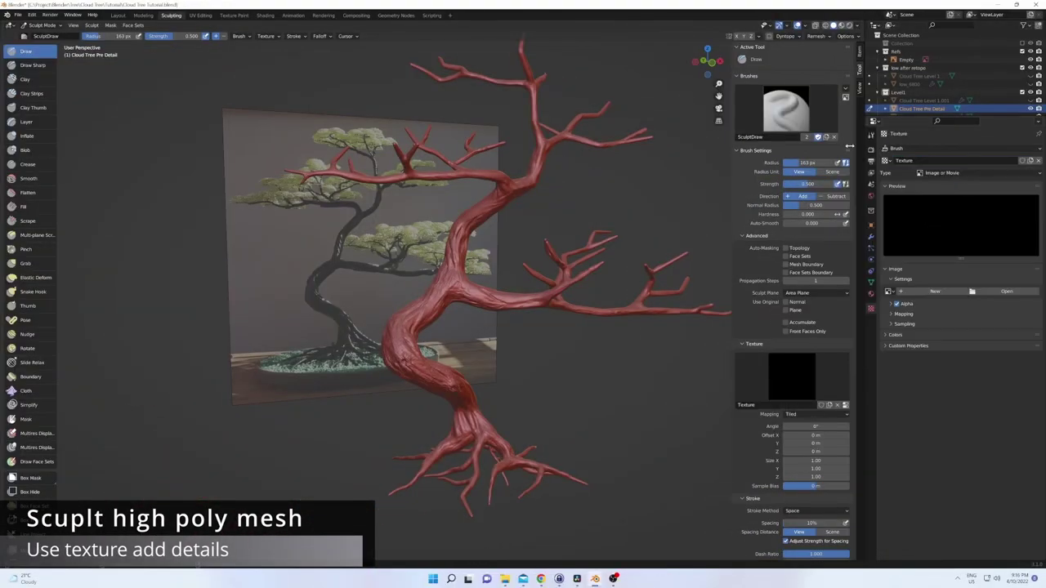
- Give the Bark Detail brush a new image texture loaded from Add-On/Brush Texture/ksl_natural_02.psd
left_click(787, 109)
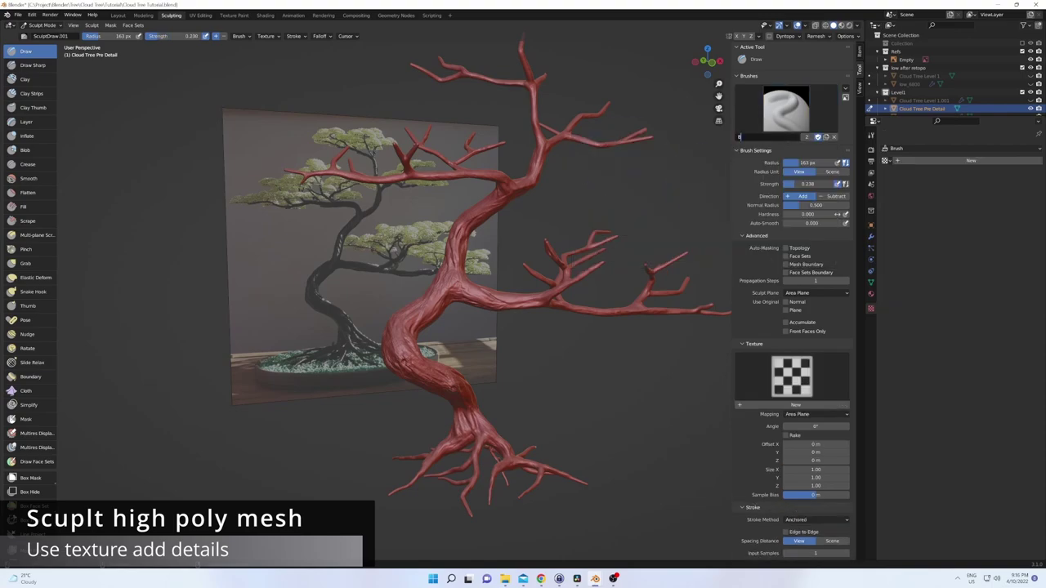
left_click(934, 162)
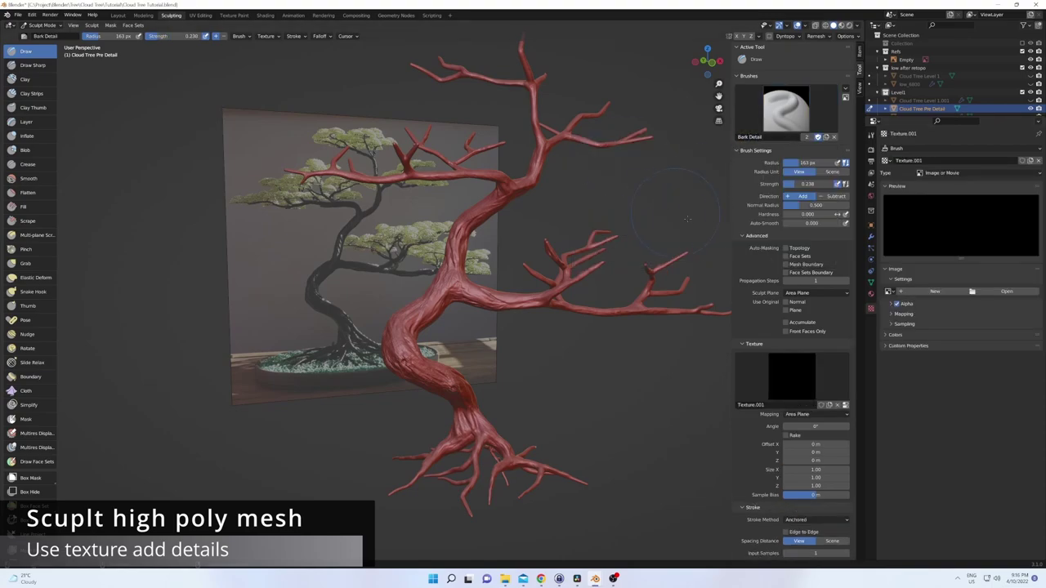
left_click(1006, 291)
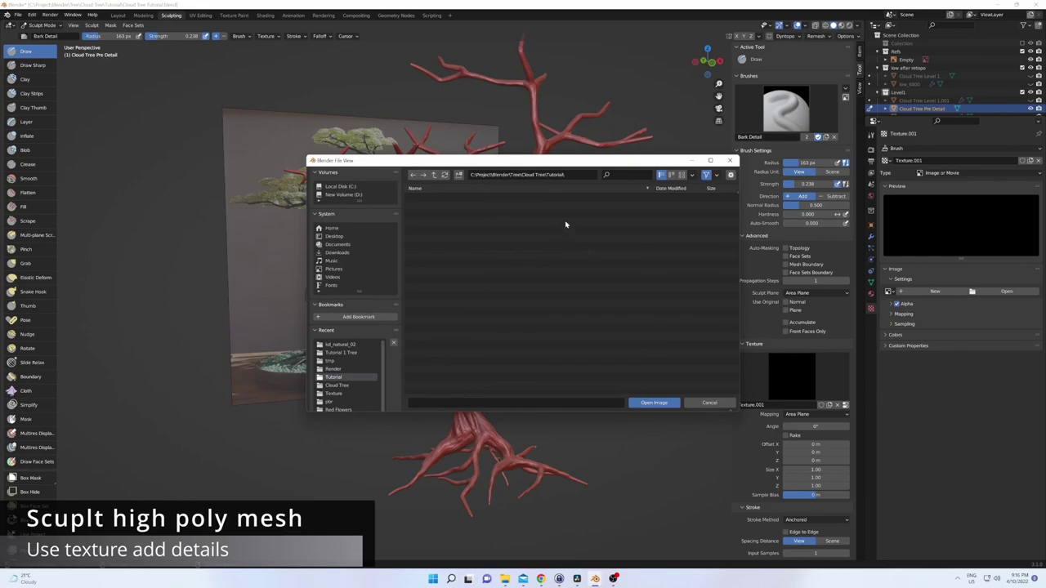
left_click(434, 176)
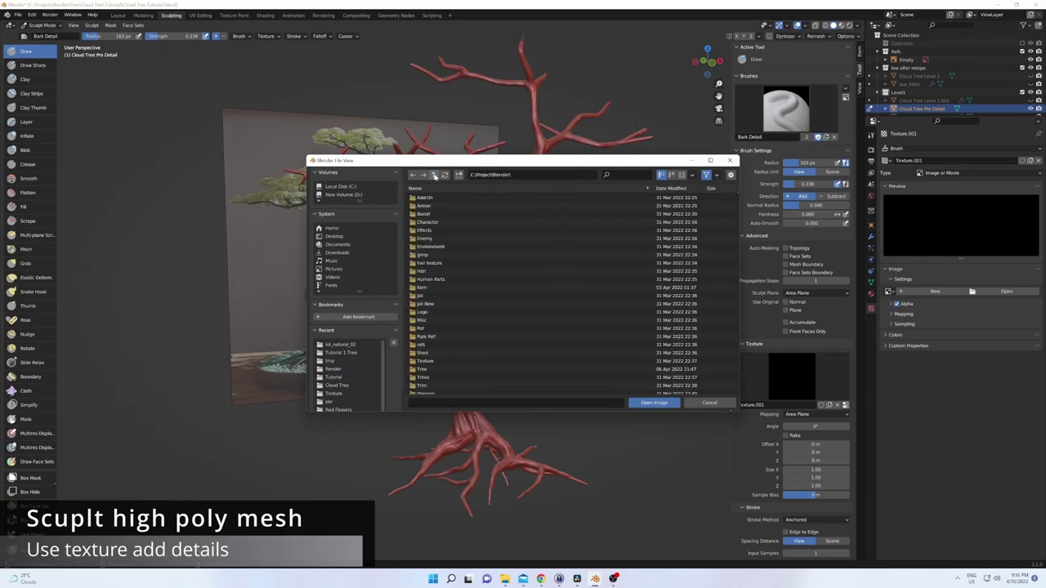
double_click(430, 198)
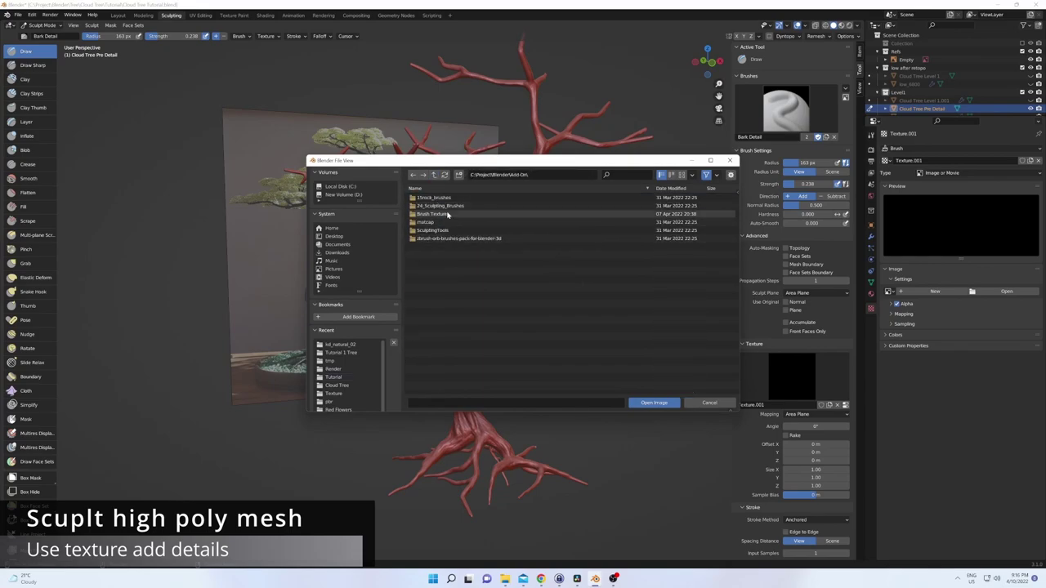
double_click(445, 214)
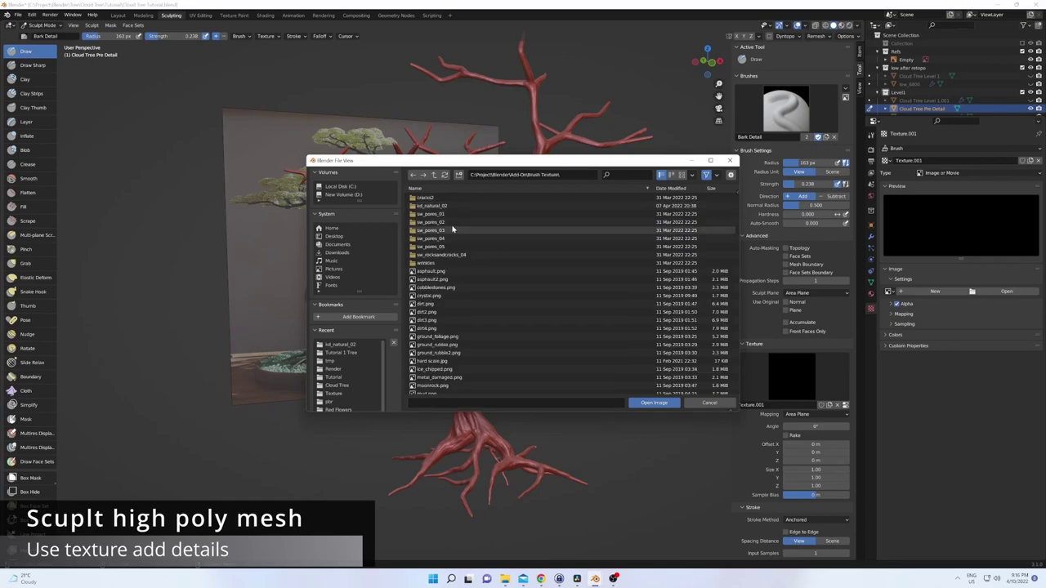
double_click(448, 212)
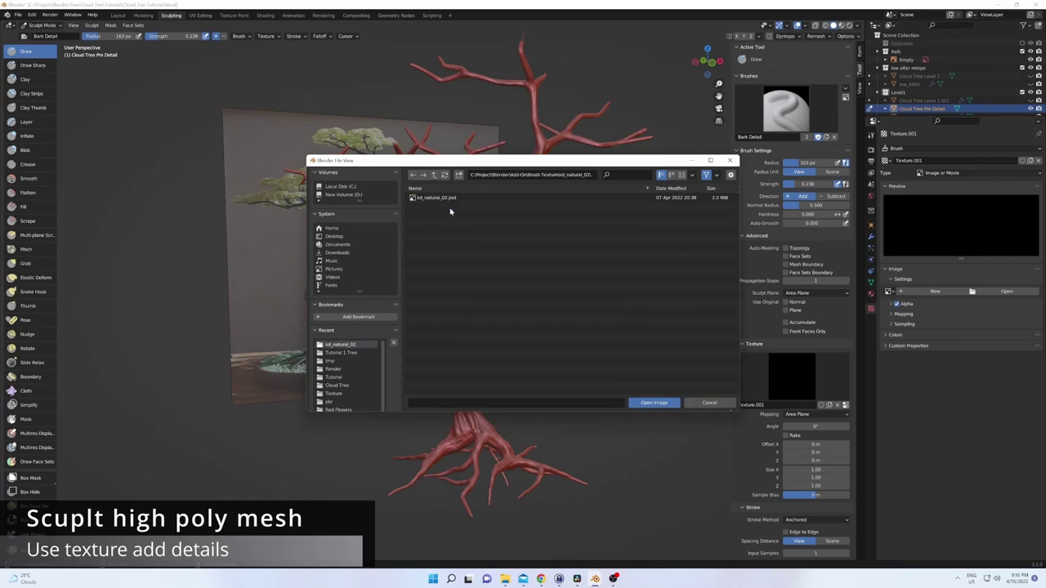
left_click(654, 403)
- Keep the Anchored stroke method and reduce the brush radius to 126 px
scroll(801, 383, "down", 4)
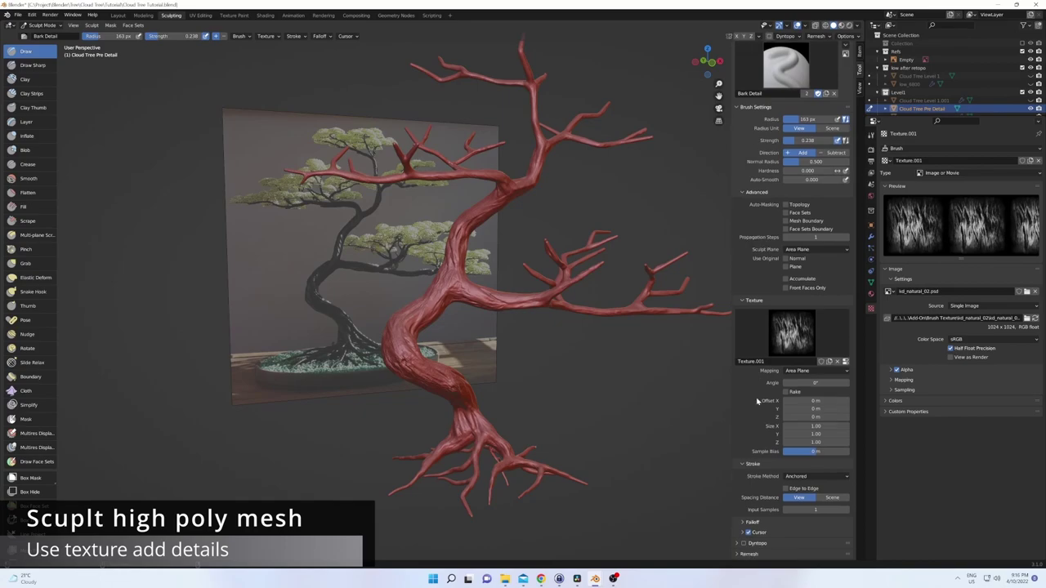
left_click(809, 455)
left_click(812, 500)
scroll(793, 368, "up", 2)
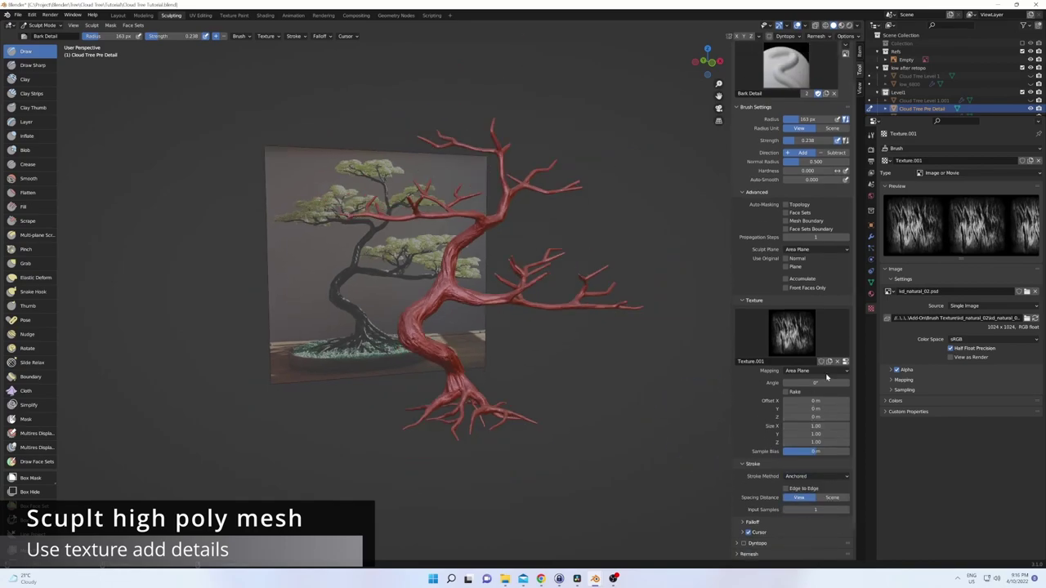
scroll(506, 310, "up", 2)
scroll(506, 310, "up", 3)
middle_click_drag(506, 310, 310, 245)
right_click(294, 238)
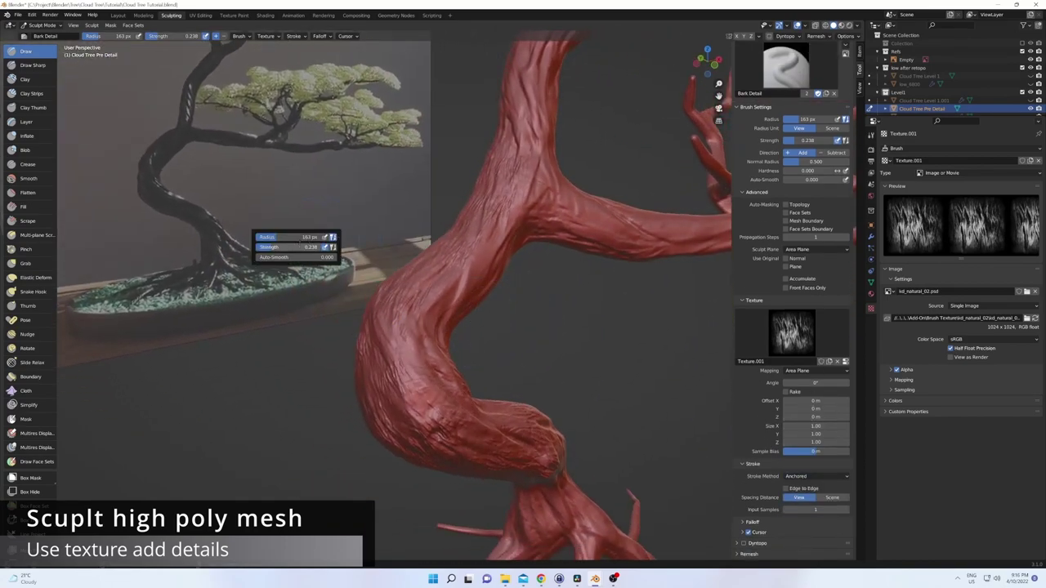
right_click(339, 295)
left_click_drag(335, 288, 311, 288)
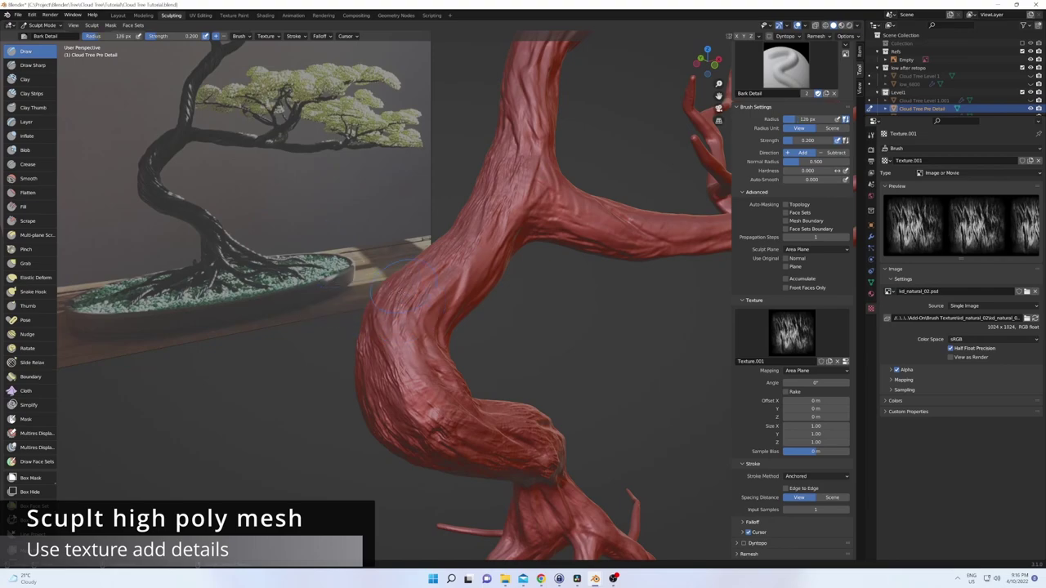
- Sculpt stringy bark texture onto the trunk and upper branches
middle_click_drag(445, 363, 409, 237)
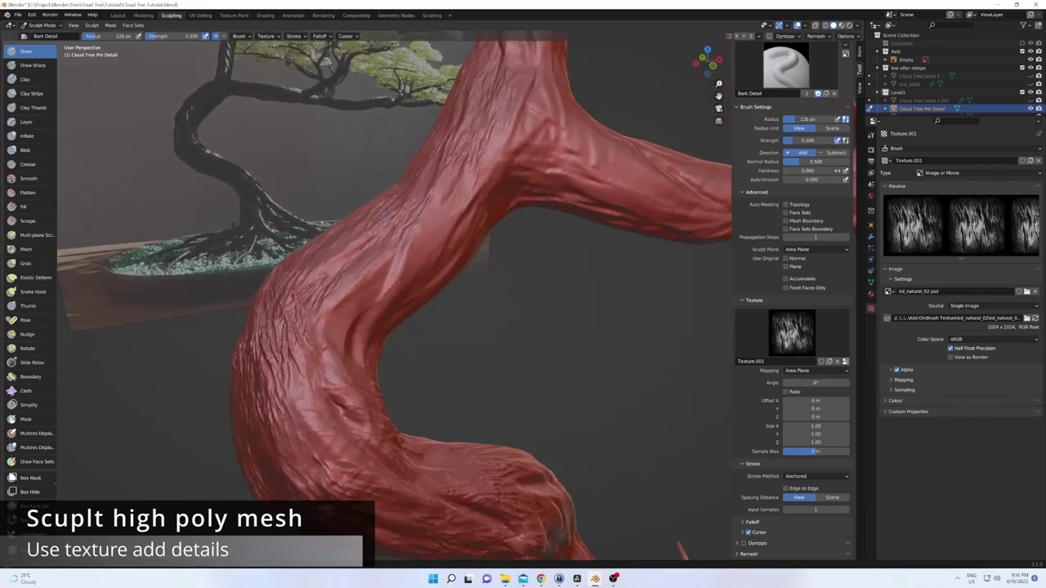
mouse_move(348, 298)
middle_mouse_down()
mouse_move(474, 317)
mouse_move(421, 318)
middle_mouse_up()
left_click_drag(421, 320, 343, 296)
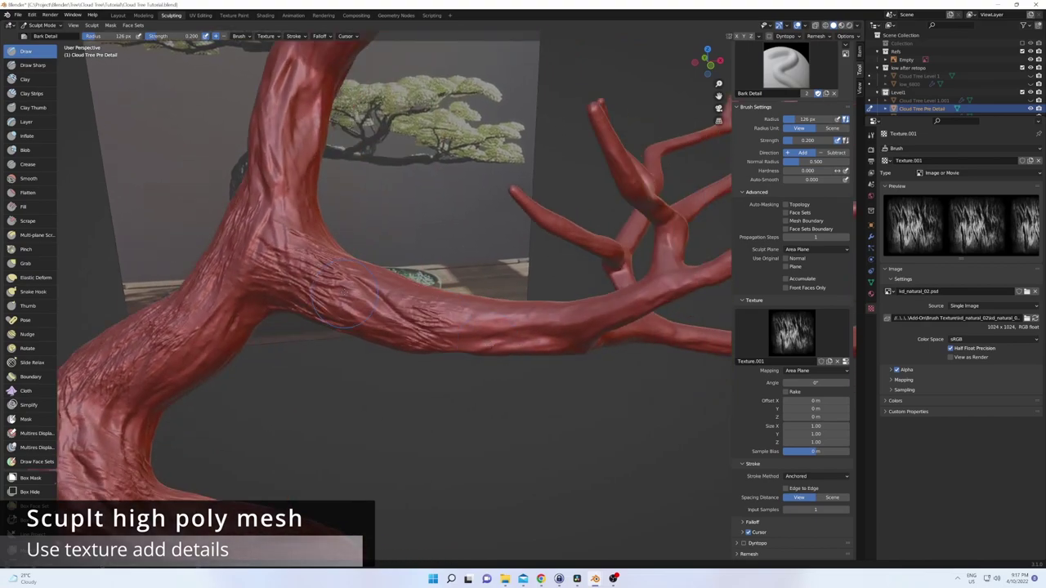
middle_click_drag(415, 367, 396, 270)
middle_click_drag(359, 315, 412, 221)
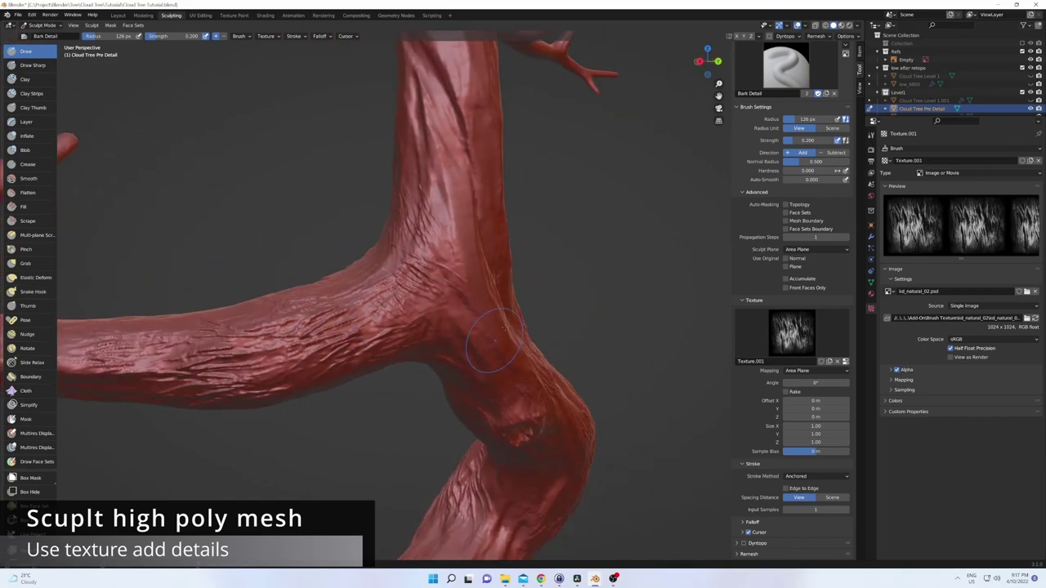
mouse_move(494, 339)
middle_mouse_down()
mouse_move(542, 298)
mouse_move(419, 305)
mouse_move(458, 301)
middle_mouse_up()
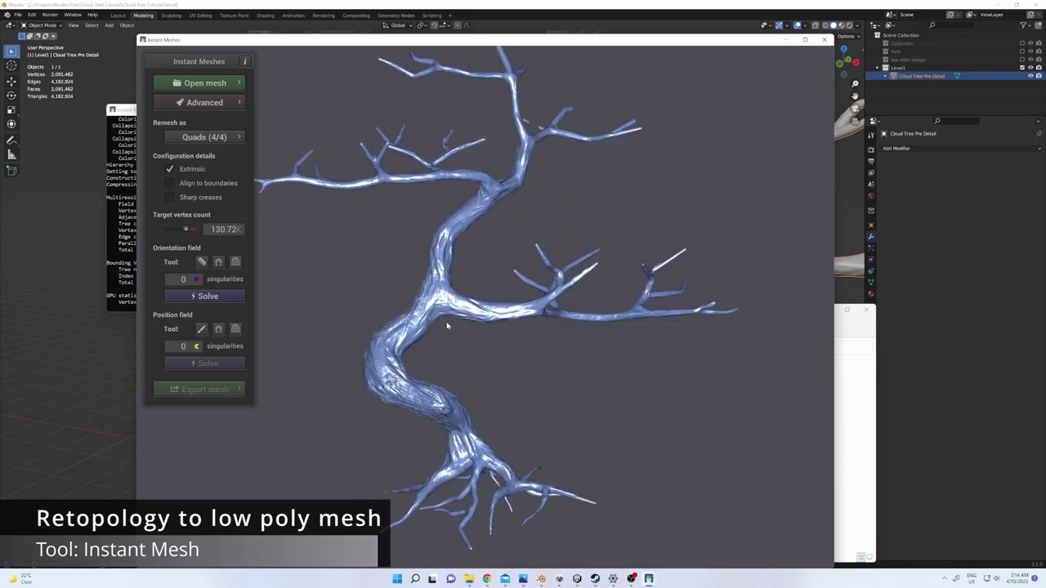
- Solve the orientation field on the tree and comb the flow lines along the trunk
mouse_move(447, 326)
left_mouse_down()
mouse_move(514, 332)
mouse_move(402, 286)
left_mouse_up()
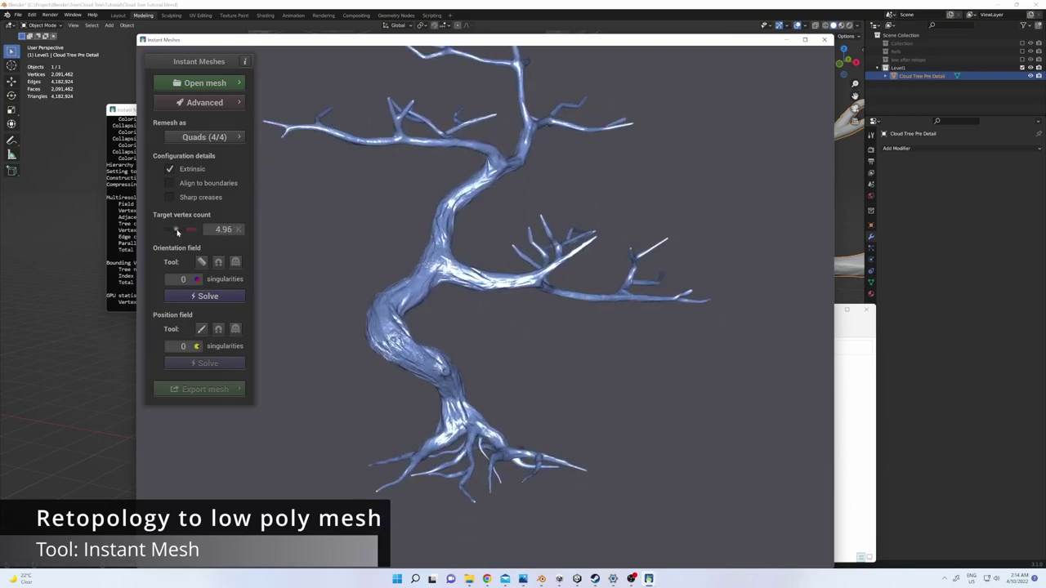
left_click(215, 298)
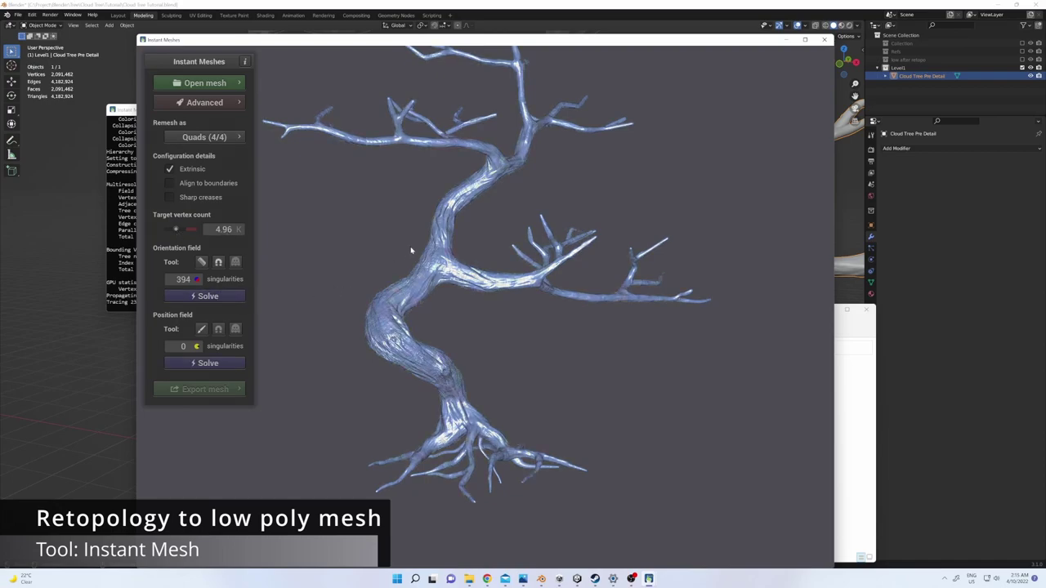
scroll(420, 327, "up", 2)
scroll(414, 346, "up", 3)
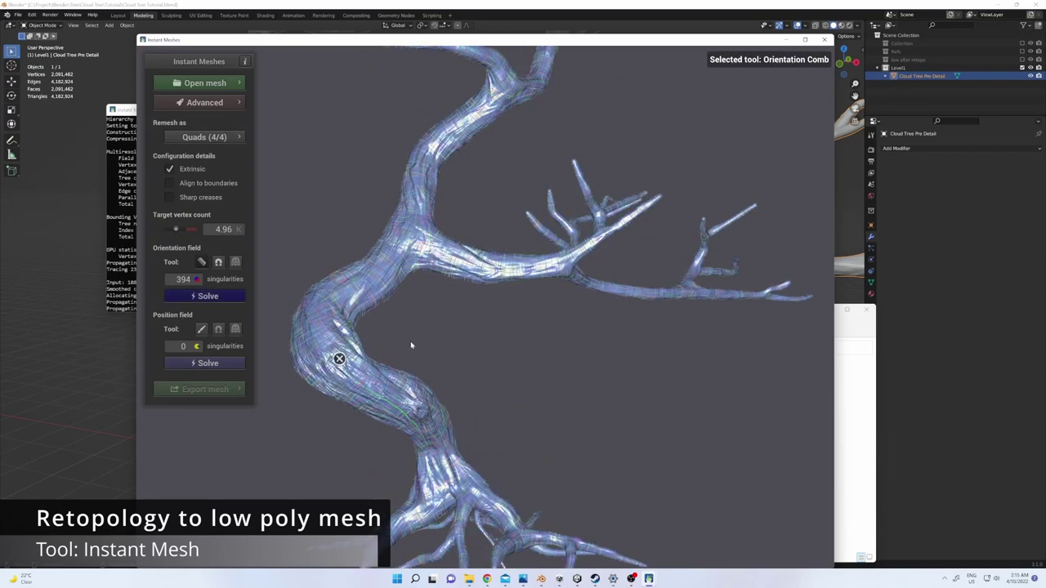
scroll(428, 347, "up", 3)
scroll(398, 328, "down", 3)
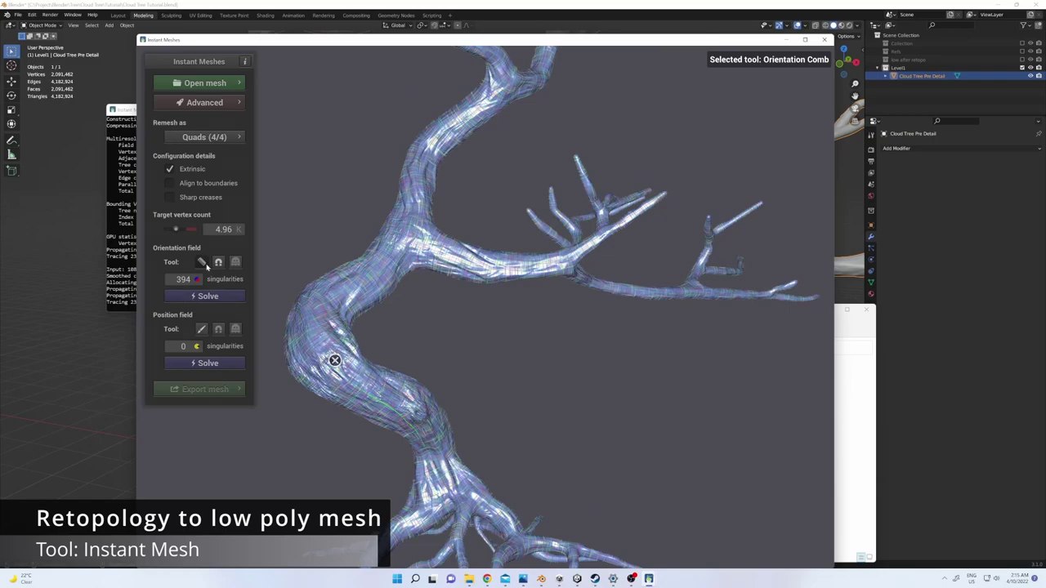
left_click_drag(335, 360, 312, 329)
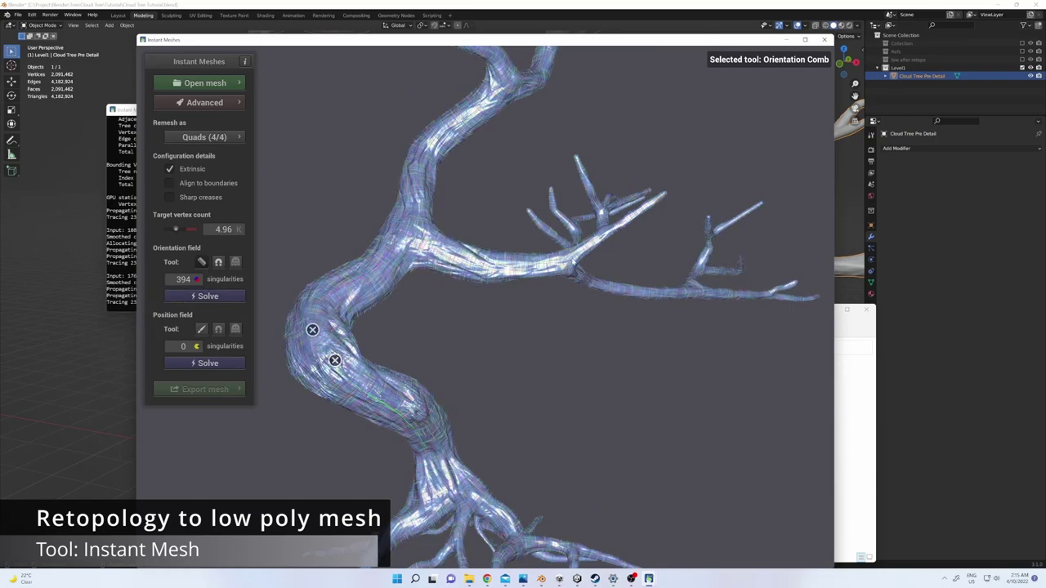
- Solve the position field and extract the low-poly quad mesh
left_click(196, 363)
left_click(215, 393)
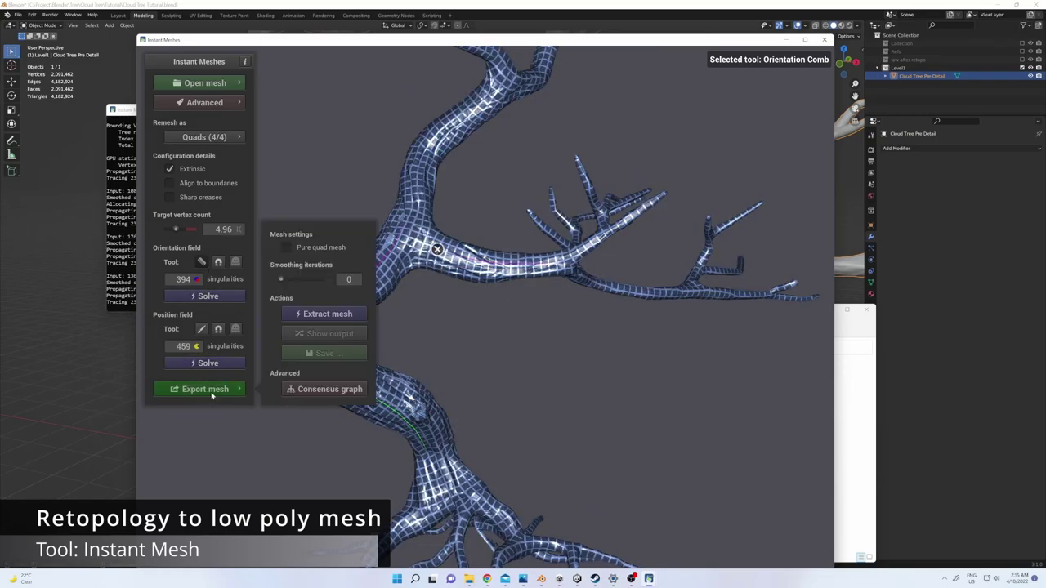
left_click(328, 314)
scroll(535, 353, "down", 5)
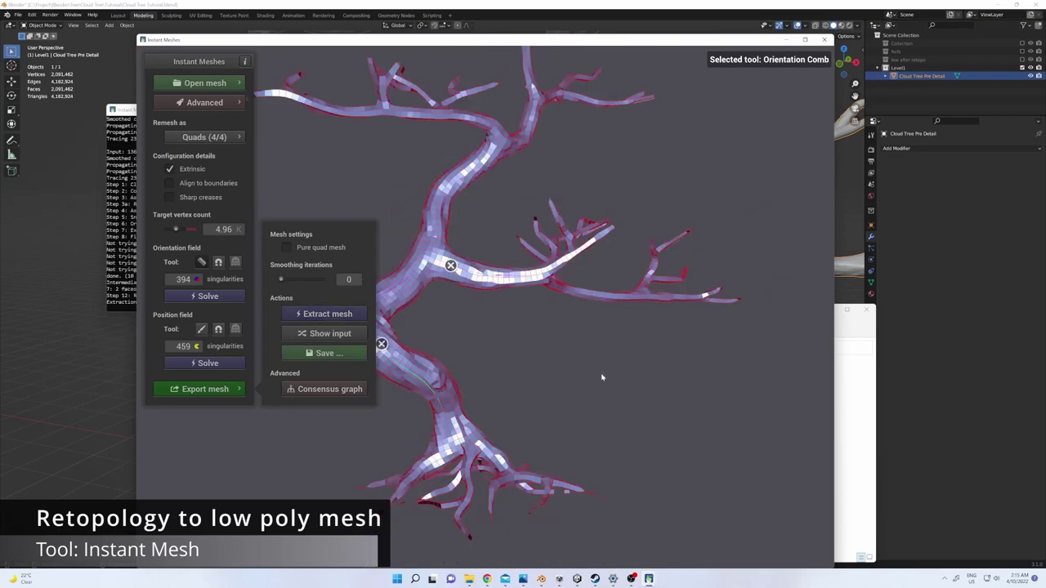
left_click(210, 389)
- Inspect the extracted quad mesh from several angles and begin saving it as an OBJ
left_click_drag(511, 391, 468, 335)
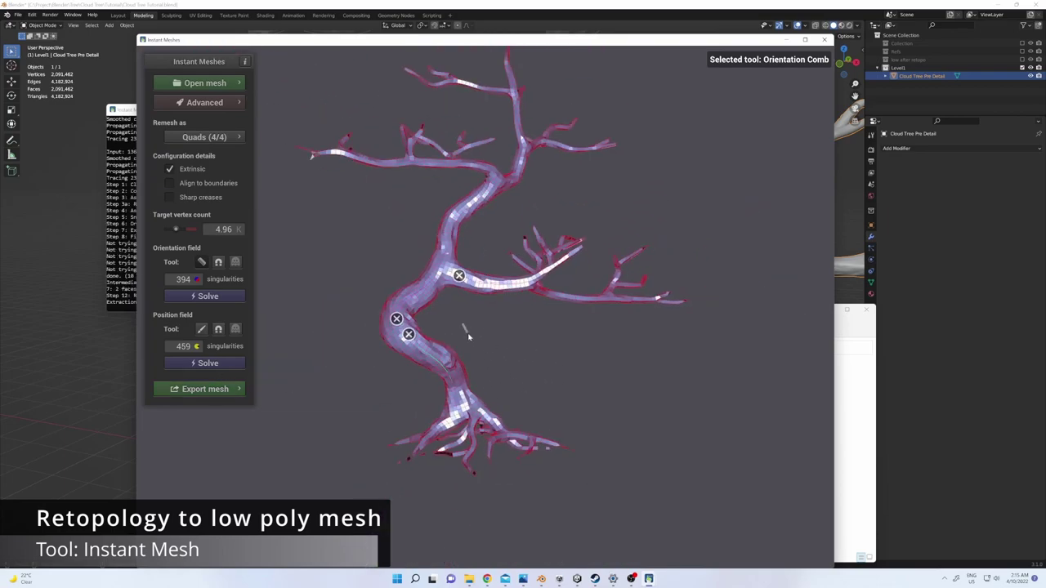
scroll(523, 338, "up", 1)
scroll(523, 338, "up", 2)
scroll(572, 359, "up", 2)
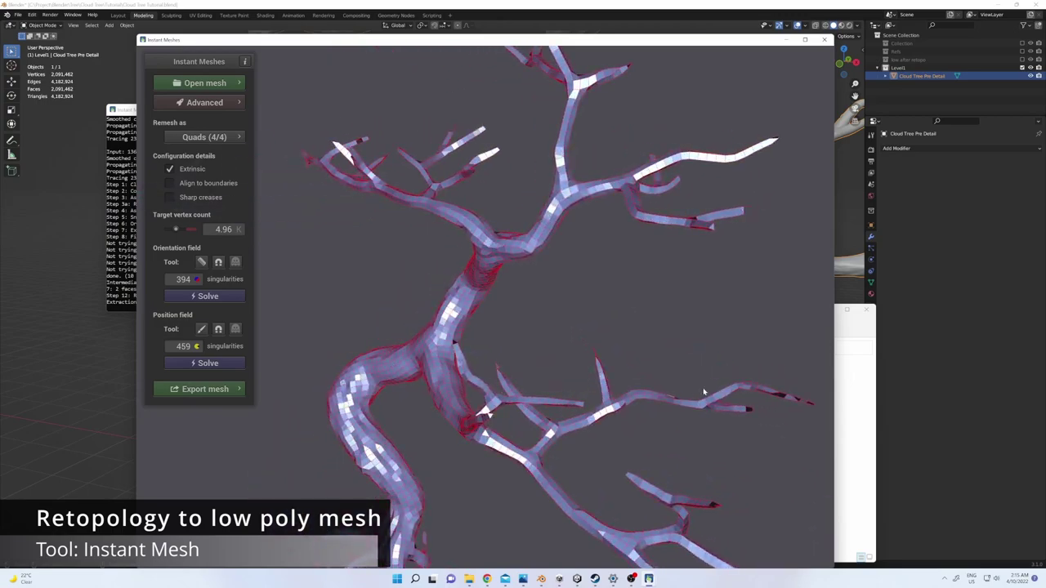
scroll(624, 377, "up", 2)
mouse_move(624, 377)
left_mouse_down()
mouse_move(512, 376)
mouse_move(468, 409)
left_mouse_up()
scroll(490, 376, "down", 2)
left_click(205, 389)
left_click(329, 353)
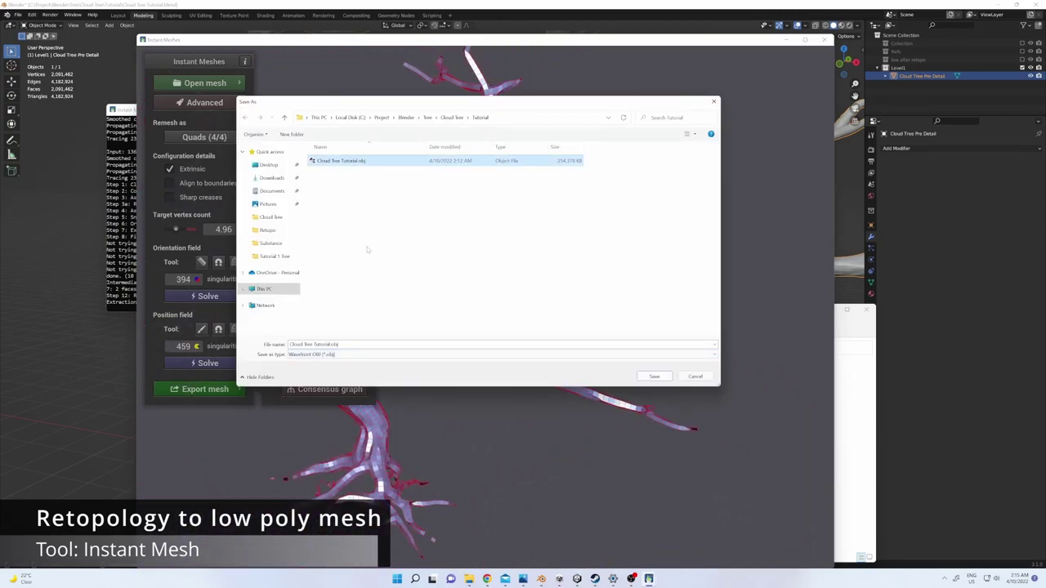
- Save the OBJ, then import Cloud Tree Tutorial-low.obj into Blender
key("Return")
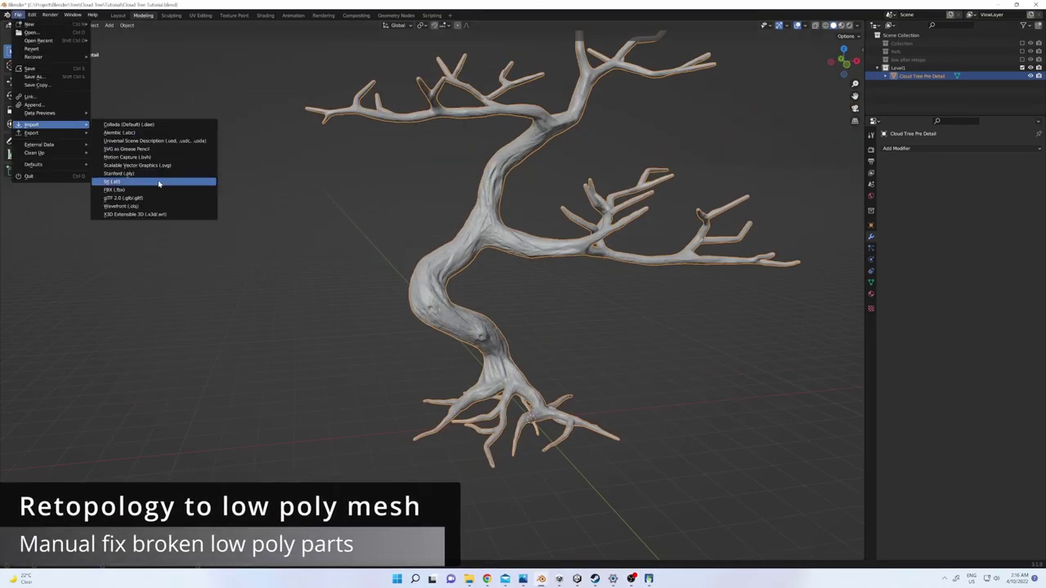
left_click(145, 188)
left_click(563, 215)
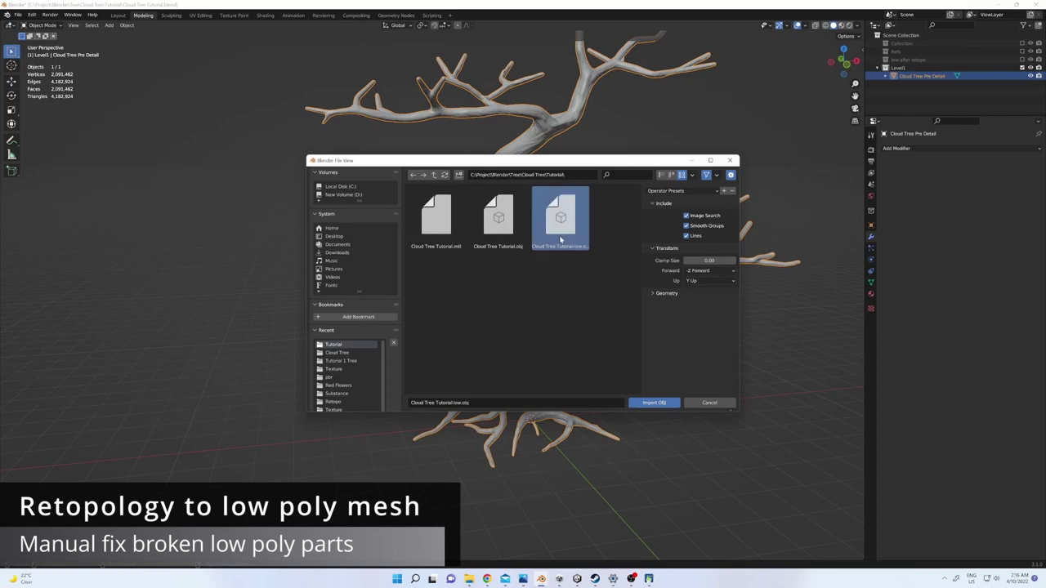
left_click(654, 401)
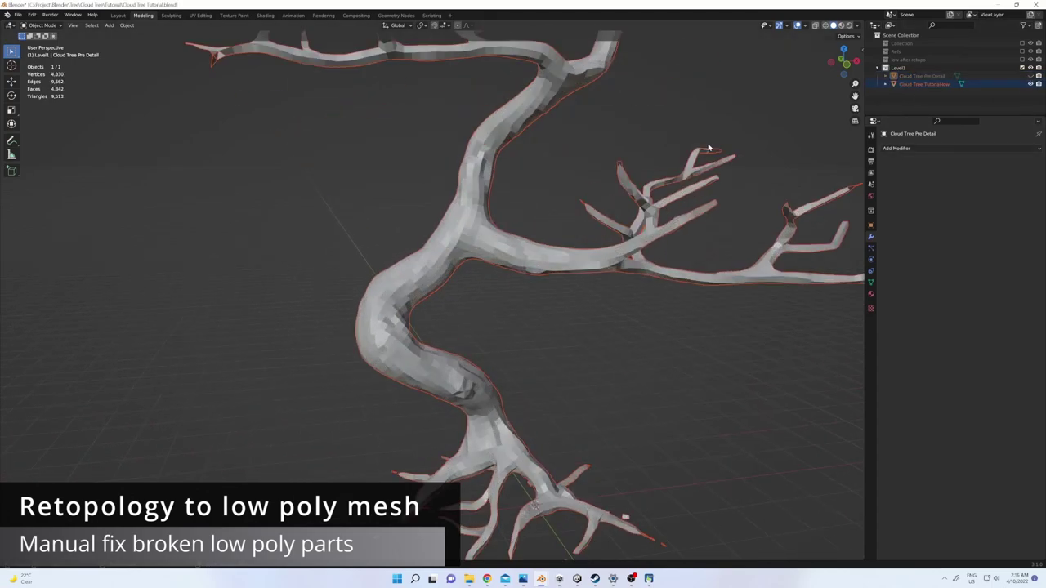
- Select the imported low-poly tree and orbit to inspect its broken branch
left_click(924, 84)
key("Tab")
key("shift+a")
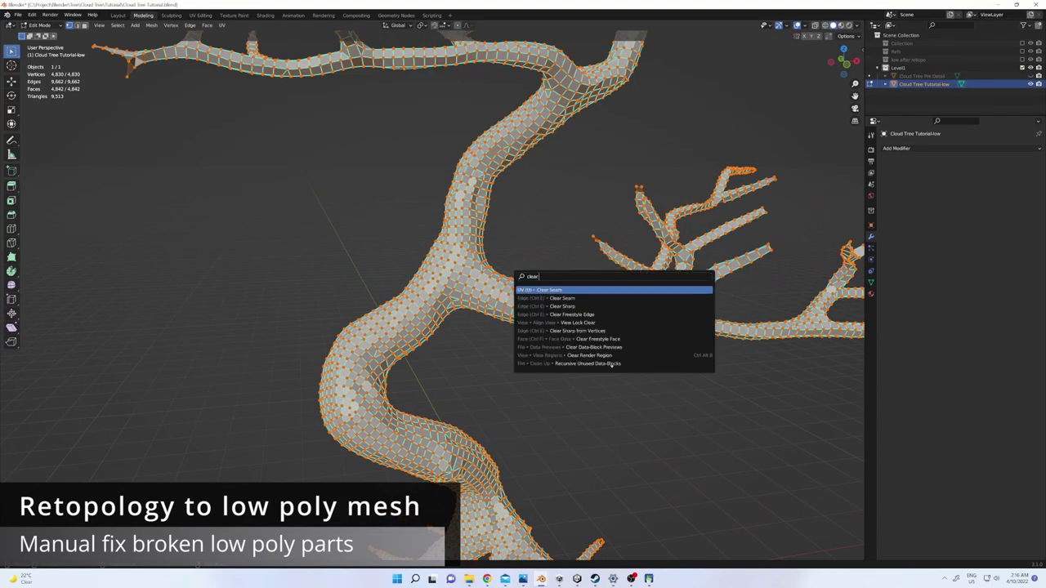
key("Escape")
key("Tab")
scroll(528, 256, "down", 2)
scroll(528, 255, "down", 2)
mouse_move(528, 255)
middle_mouse_down()
mouse_move(596, 289)
mouse_move(528, 180)
middle_mouse_up()
scroll(519, 289, "up", 3)
scroll(556, 272, "up", 3)
- Box-select the broken branch tip in Edit Mode and delete its vertices, leaving 4,793
key("Tab")
left_click_drag(528, 179, 731, 237)
key("Tab")
mouse_move(703, 276)
middle_mouse_down()
mouse_move(473, 214)
mouse_move(514, 273)
middle_mouse_up()
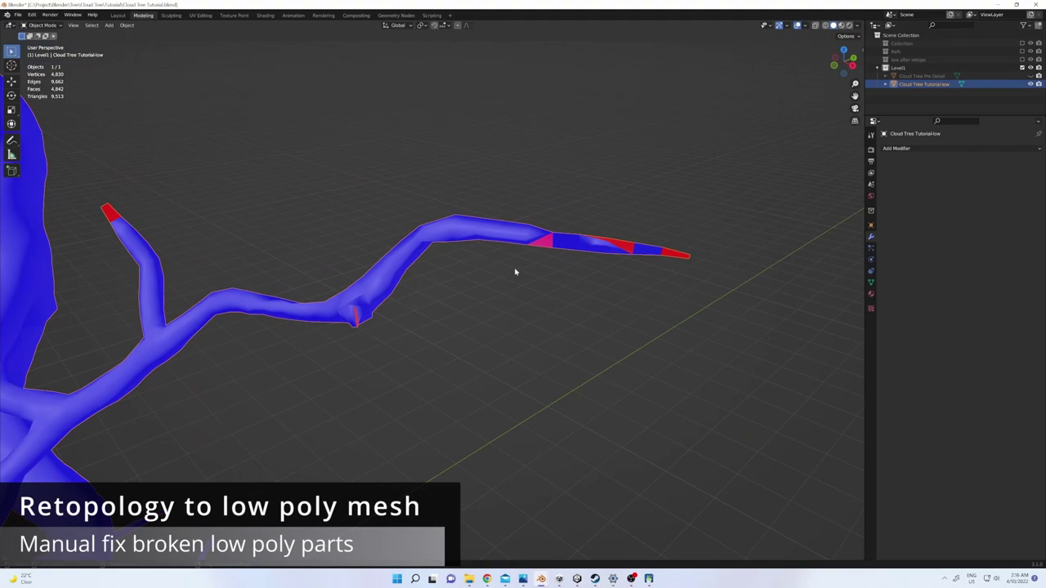
key("Tab")
key("x")
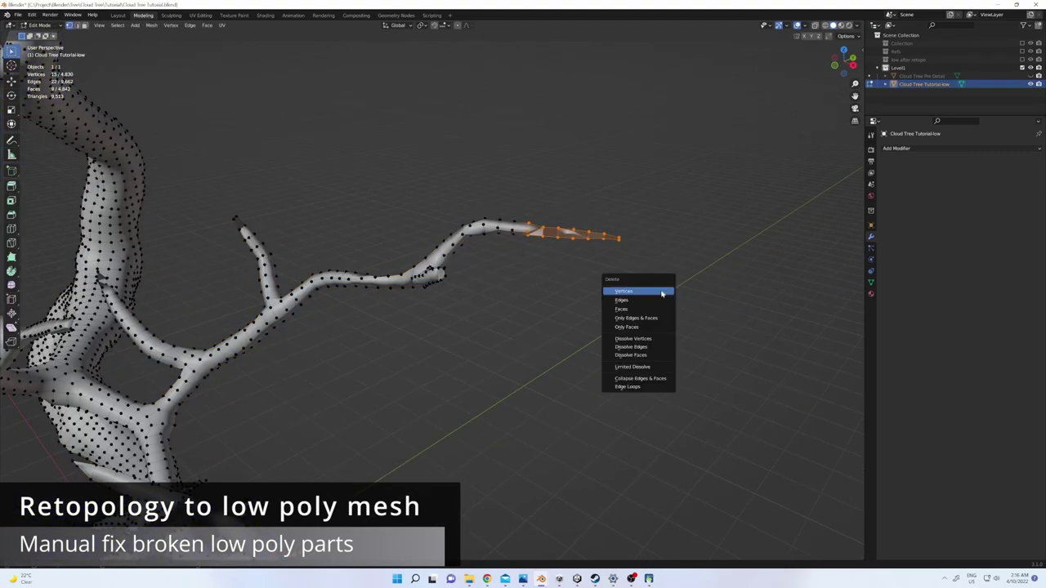
left_click(625, 285)
key("x")
mouse_move(506, 269)
middle_mouse_down()
mouse_move(584, 324)
mouse_move(542, 311)
mouse_move(462, 229)
mouse_move(491, 246)
middle_mouse_up()
scroll(584, 325, "up", 5)
scroll(605, 292, "down", 5)
scroll(556, 310, "up", 4)
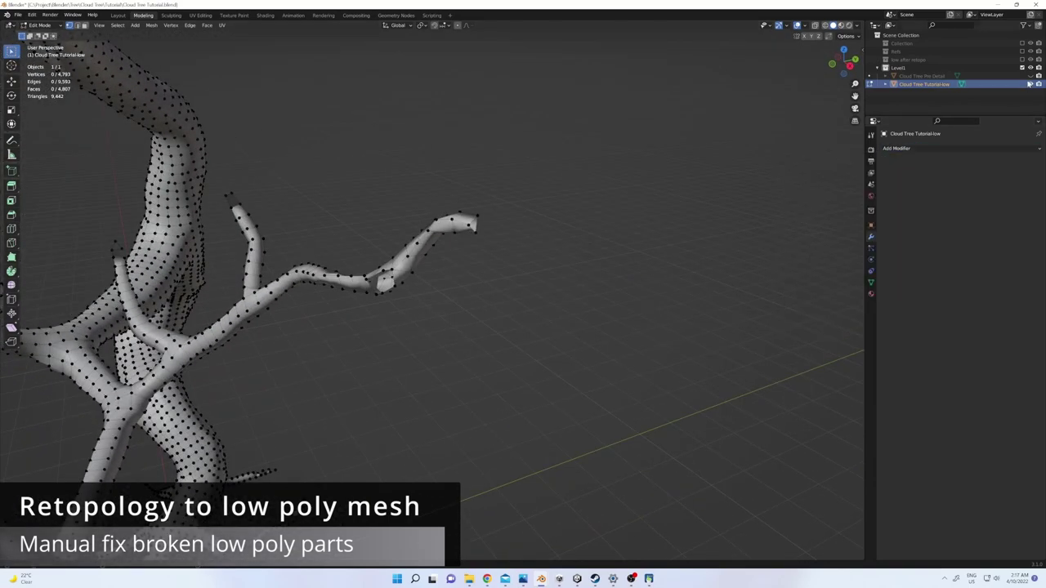
- Add a Shrinkwrap modifier targeting Cloud Tree Pre Detail with a 0.03 m offset
left_click(896, 148)
left_click(948, 276)
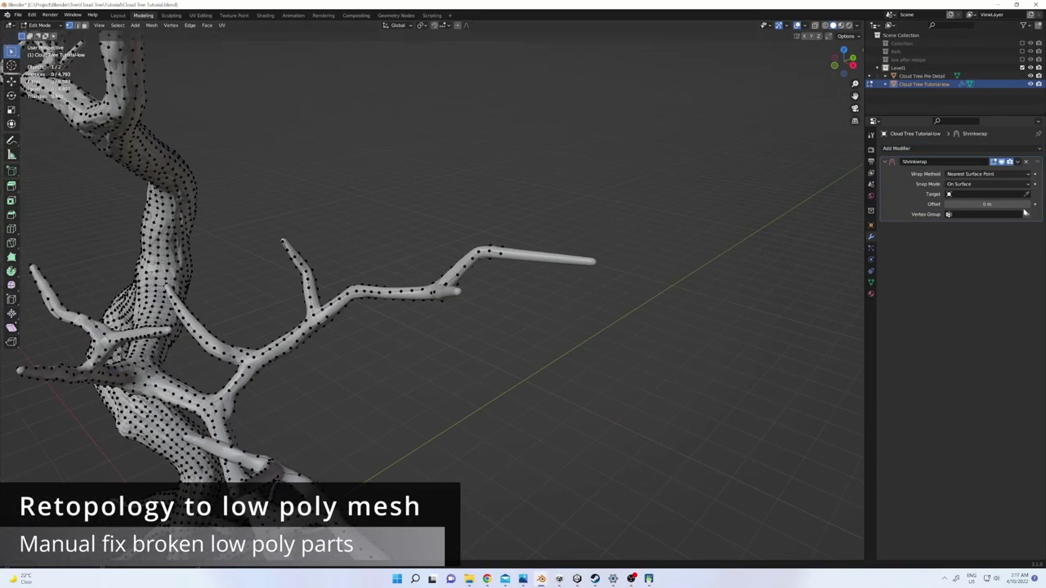
key("Tab")
left_click(552, 263)
scroll(570, 278, "up", 5)
type("0.03")
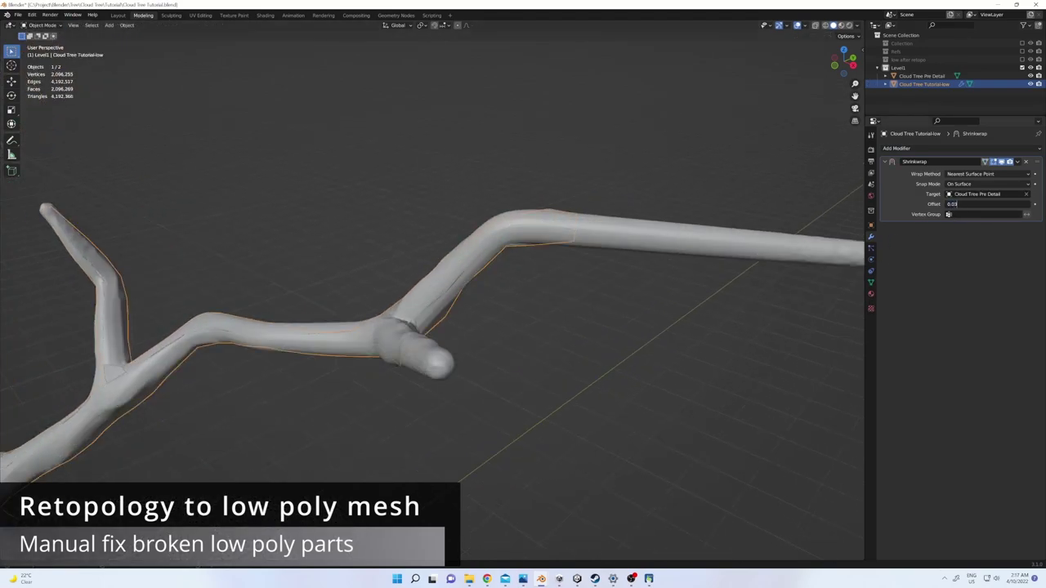
key("Return")
scroll(548, 270, "down", 2)
middle_click_drag(549, 270, 626, 401)
scroll(572, 322, "down", 3)
mouse_move(572, 322)
middle_mouse_down()
mouse_move(401, 333)
mouse_move(458, 360)
middle_mouse_up()
- Give the low-poly tree a green object colour and shade the viewport by Object colour
left_click(871, 226)
left_click(899, 320)
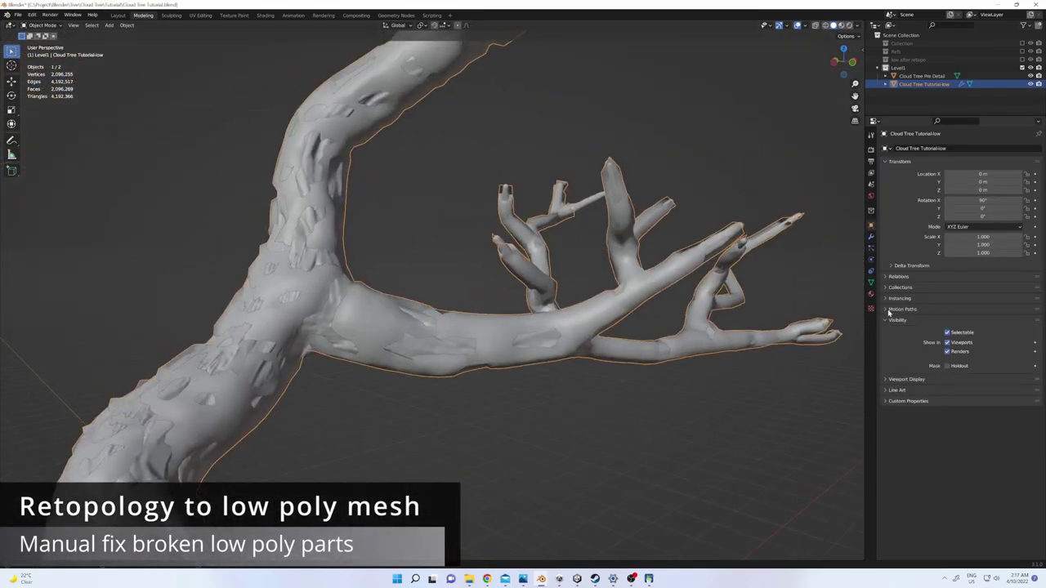
left_click(882, 380)
left_click(964, 454)
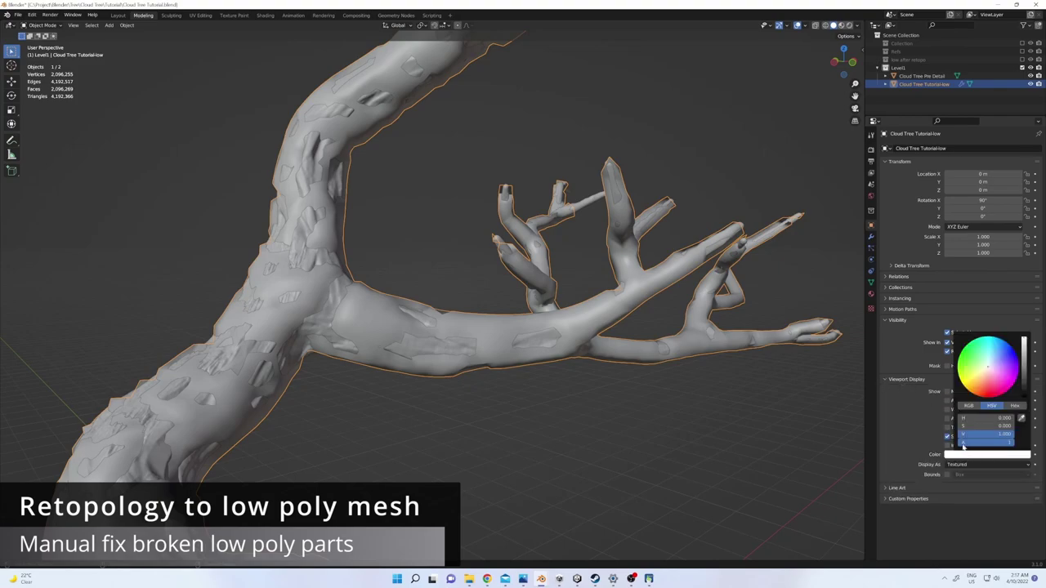
left_click(856, 24)
left_click(868, 129)
mouse_move(605, 204)
middle_mouse_down()
mouse_move(644, 191)
mouse_move(583, 218)
mouse_move(467, 354)
mouse_move(357, 235)
middle_mouse_up()
- Select a vertex at the branch bend in Edit Mode and enable the Shrinkwrap's On Cage option
key("Tab")
scroll(583, 218, "up", 5)
scroll(399, 281, "up", 4)
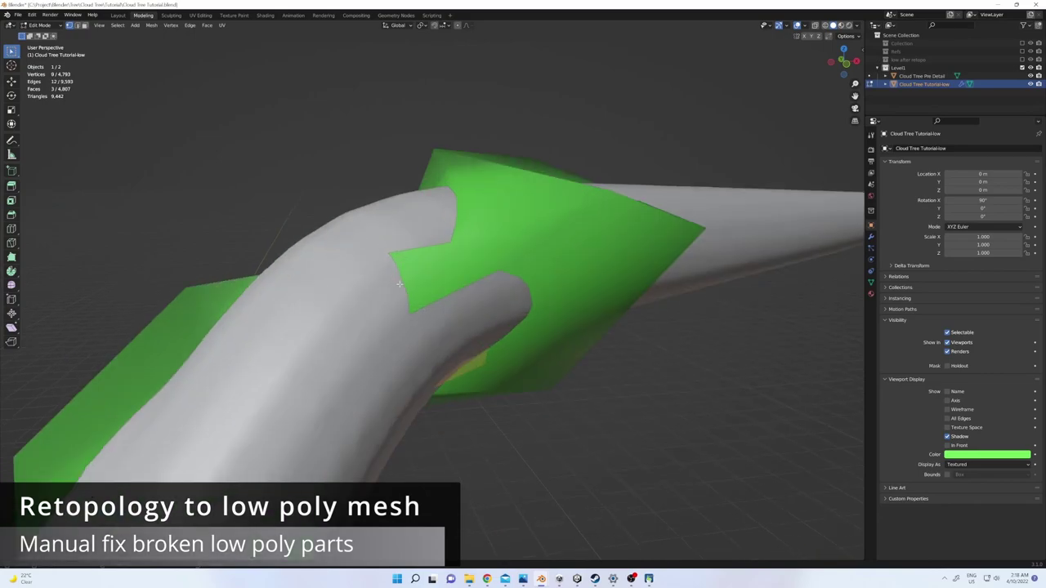
scroll(399, 282, "down", 4)
middle_click_drag(399, 282, 486, 296)
left_click(486, 296)
left_click(872, 237)
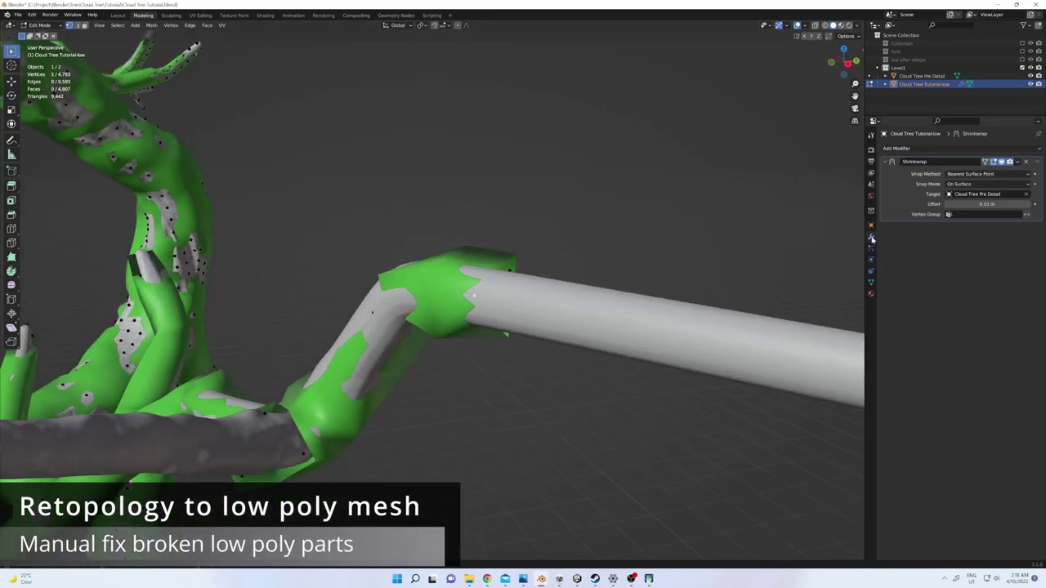
left_click(985, 162)
scroll(533, 262, "down", 3)
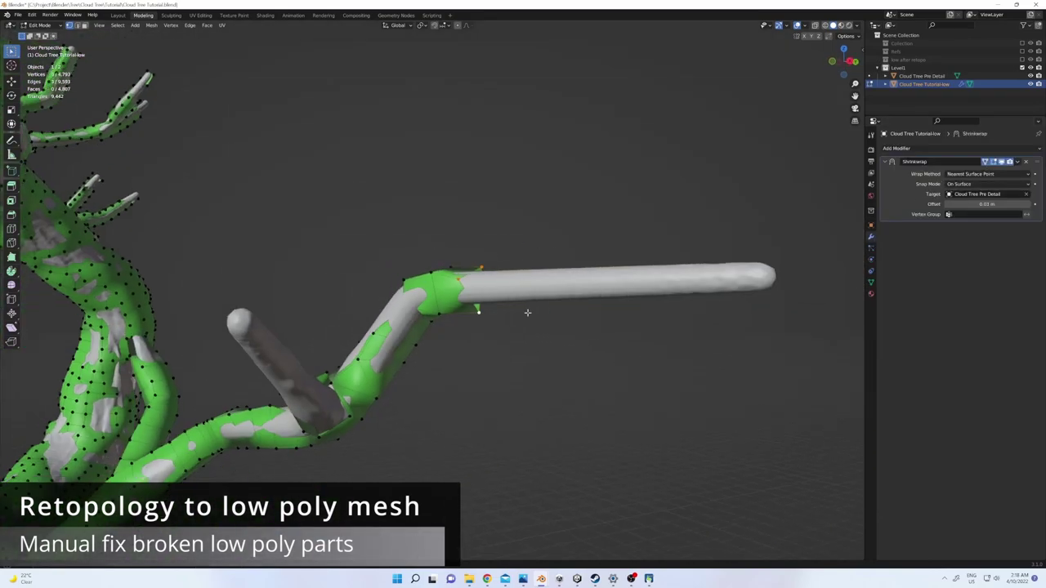
scroll(533, 303, "down", 3)
middle_click_drag(533, 311, 392, 342)
- Extrude the broken branch tip back out along the branch
key("KP_Decimal")
key("e")
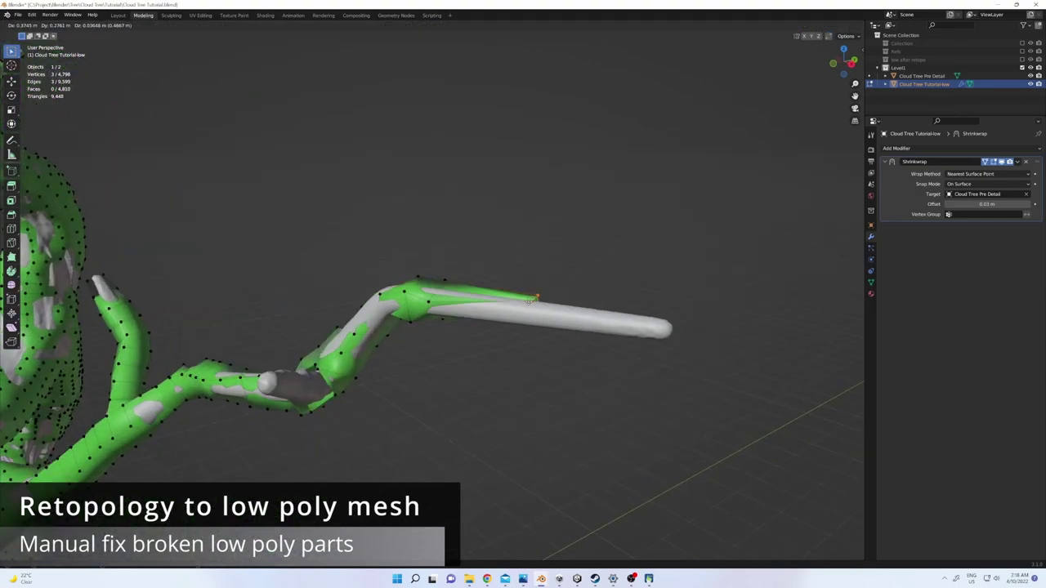
left_click(567, 319)
key("e")
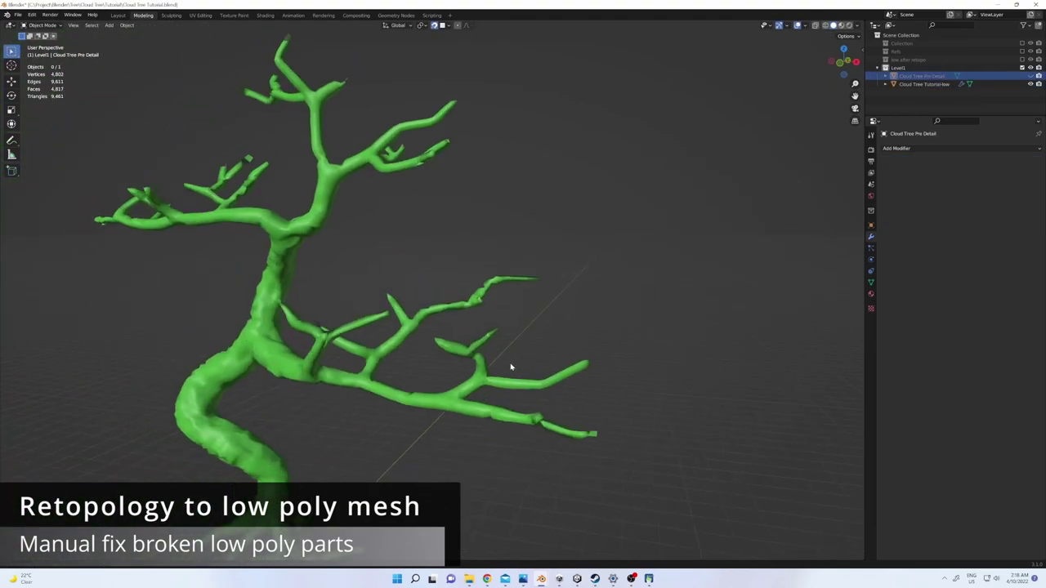
scroll(511, 368, "up", 5)
mouse_move(450, 355)
middle_mouse_down()
mouse_move(535, 368)
mouse_move(870, 180)
middle_mouse_up()
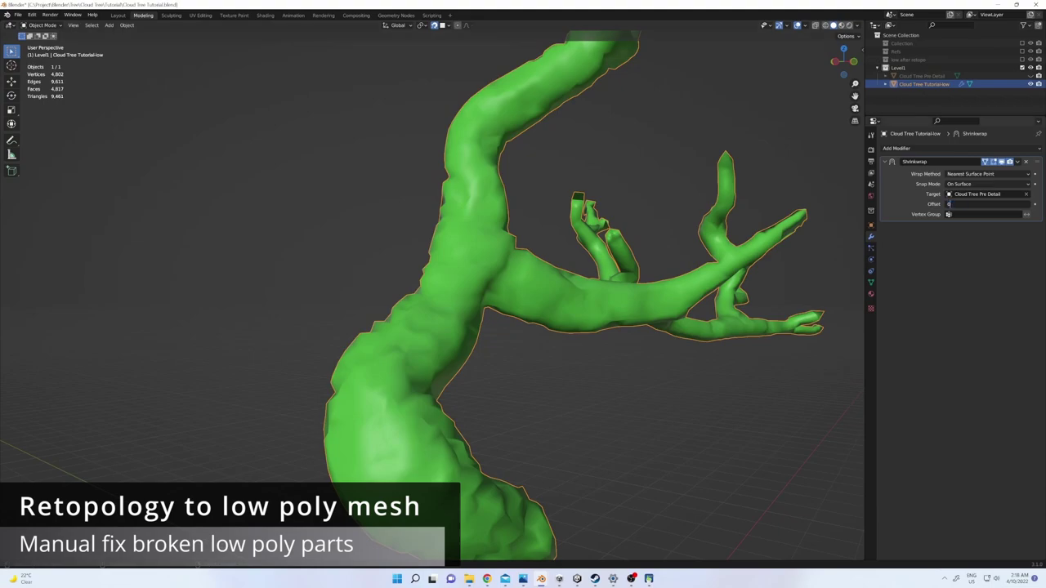
- Set the Shrinkwrap offset to 0.01 m and inspect the thinner tree down to the roots
key("Return")
mouse_move(506, 327)
middle_mouse_down()
mouse_move(475, 313)
mouse_move(676, 295)
mouse_move(694, 315)
mouse_move(783, 134)
middle_mouse_up()
right_click(474, 313)
left_click(814, 27)
scroll(491, 245, "down", 5)
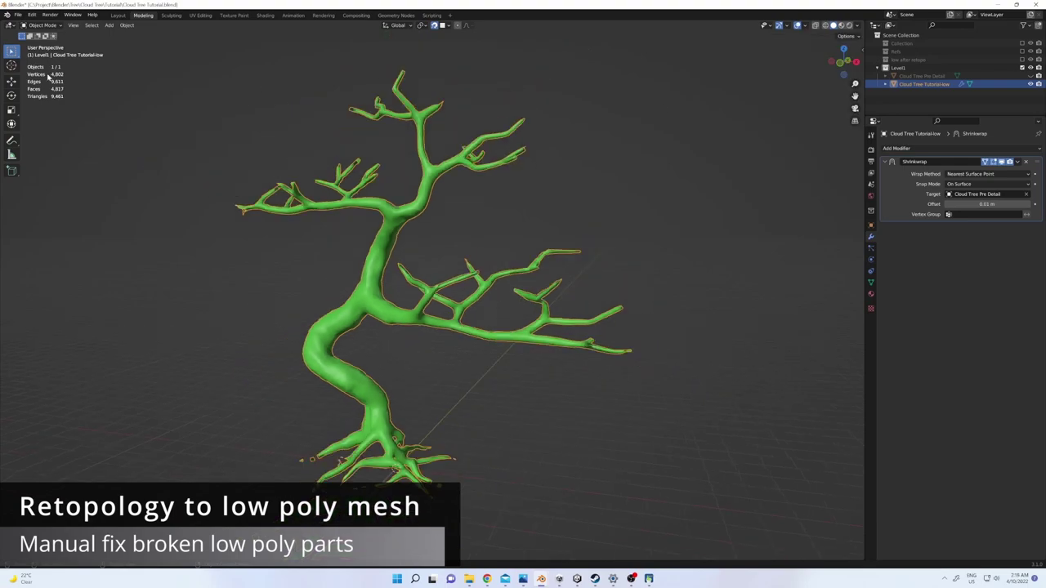
scroll(324, 240, "up", 4)
mouse_move(324, 240)
middle_mouse_down()
mouse_move(436, 367)
mouse_move(450, 306)
middle_mouse_up()
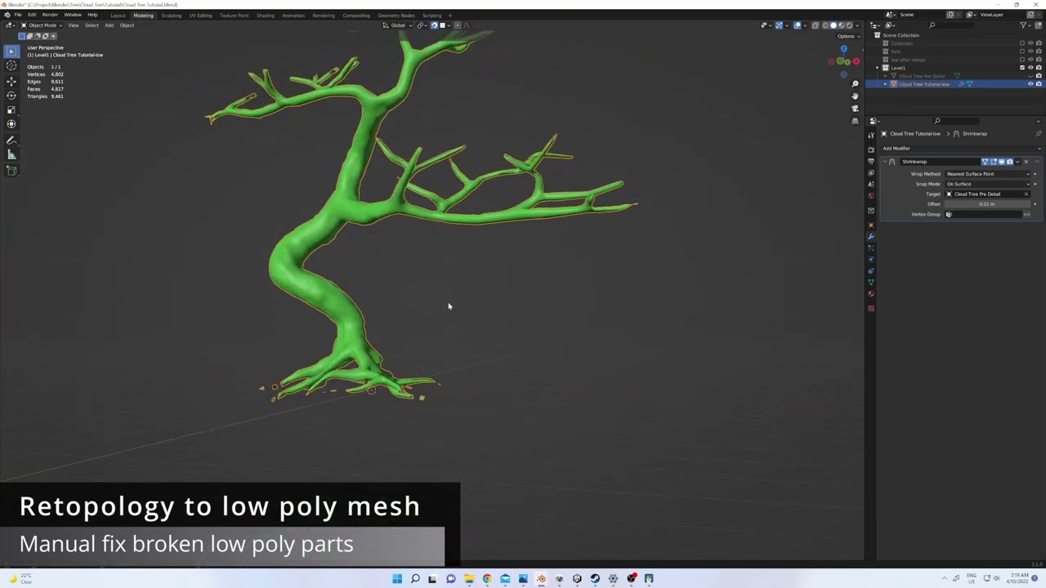
scroll(530, 322, "up", 3)
middle_click_drag(530, 322, 443, 351)
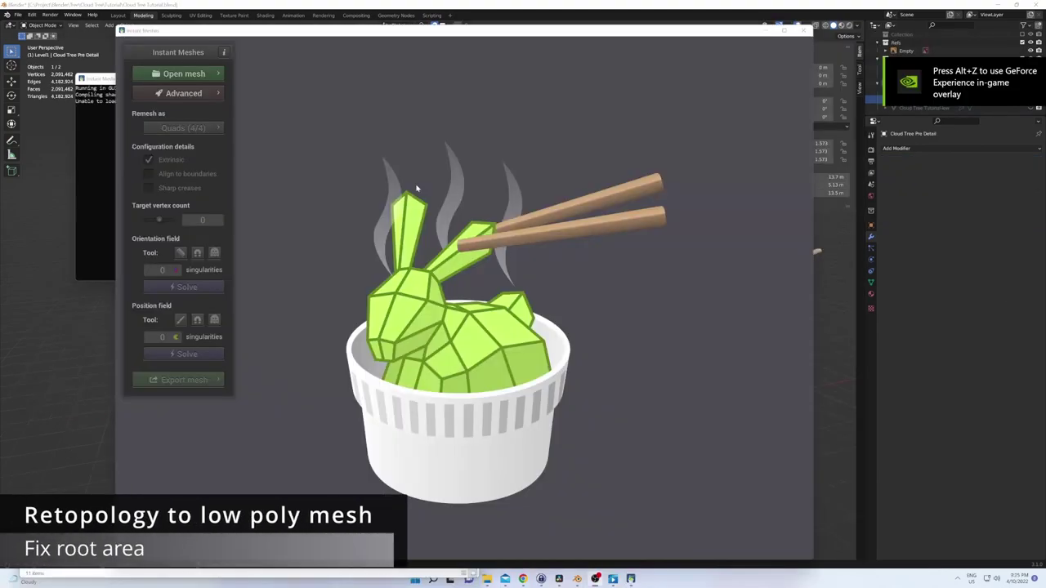
- Load the root-area mesh, solve its orientation field and comb it along the roots
left_click(183, 74)
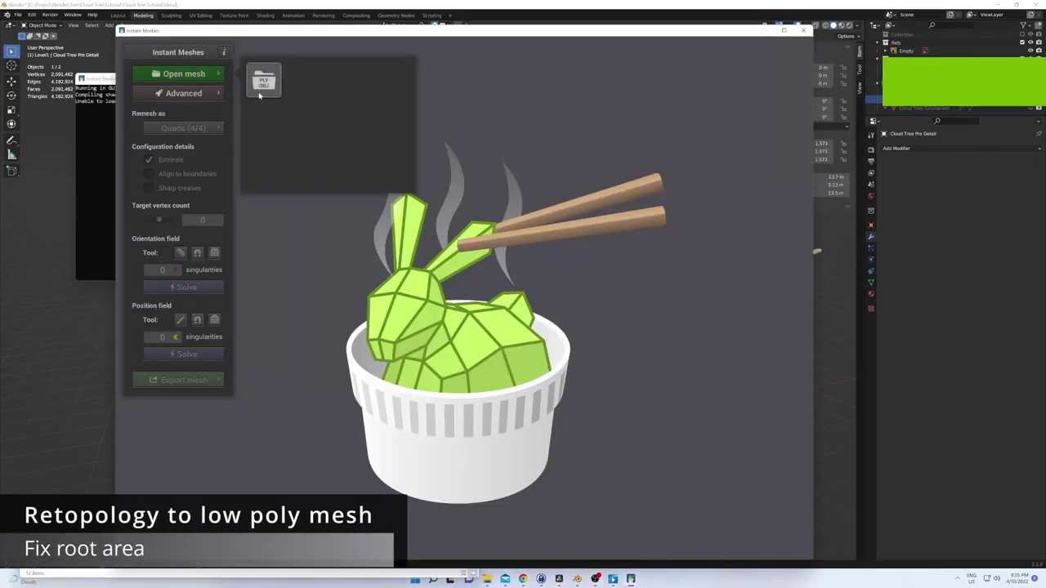
left_click(263, 78)
double_click(354, 181)
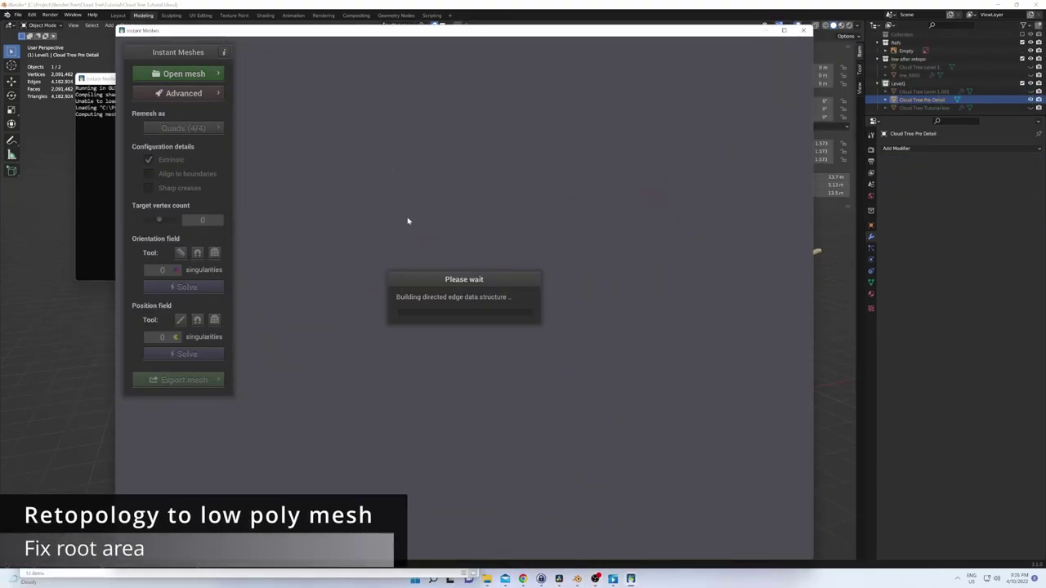
left_click_drag(468, 323, 190, 215)
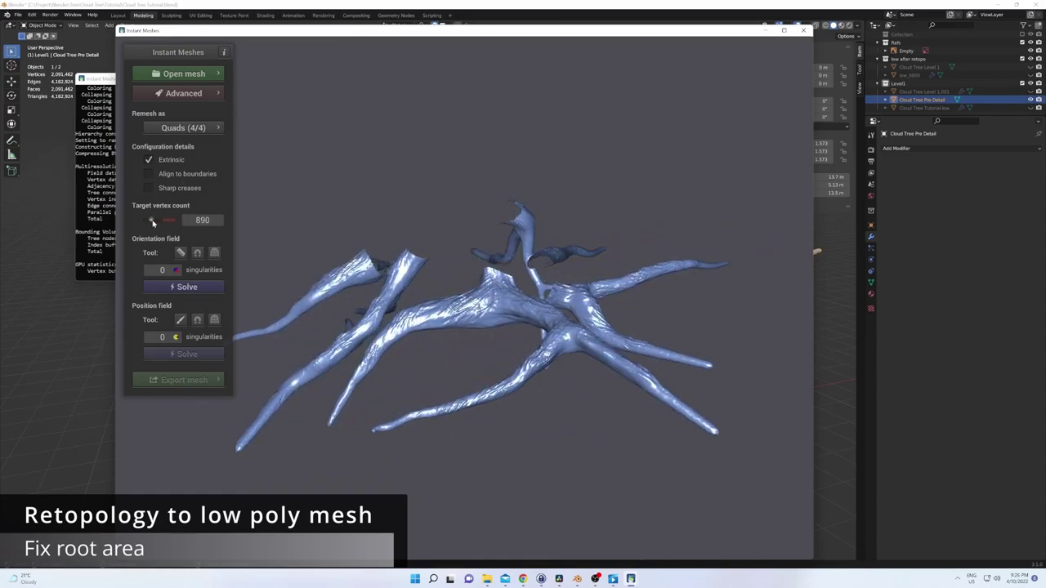
left_click(185, 286)
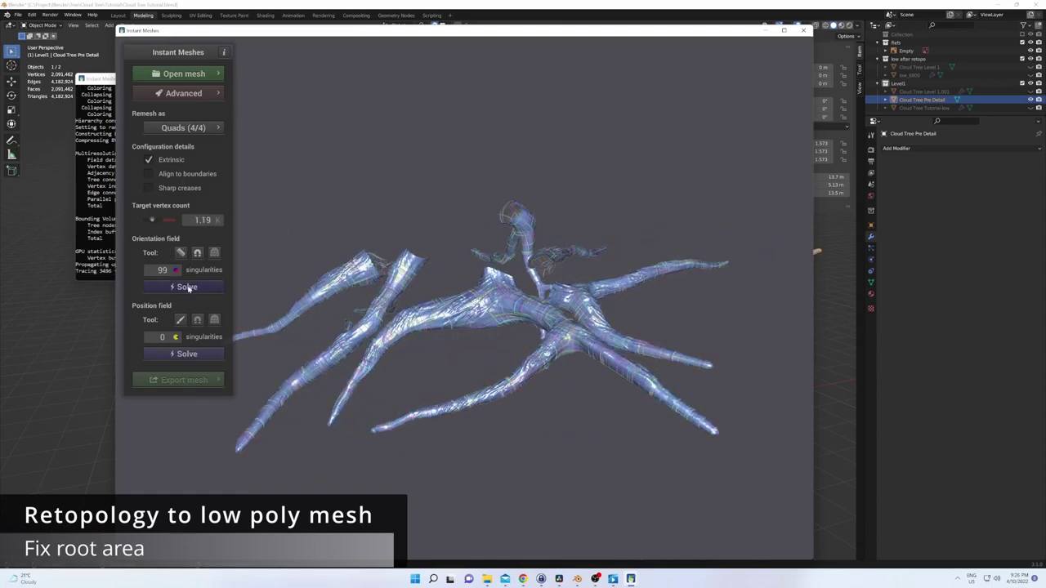
left_click(181, 253)
mouse_move(388, 335)
left_mouse_down()
mouse_move(572, 327)
mouse_move(609, 357)
left_mouse_up()
left_click_drag(524, 382, 563, 338)
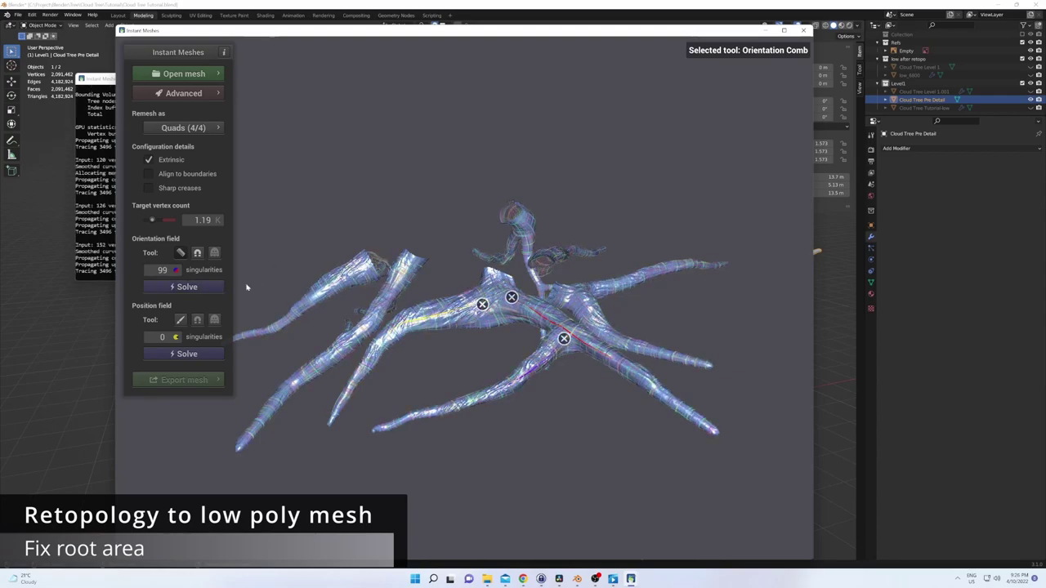
- Solve the position field, extract the root quad mesh and save it as Branch_low_3.obj
left_click(185, 354)
left_click(194, 380)
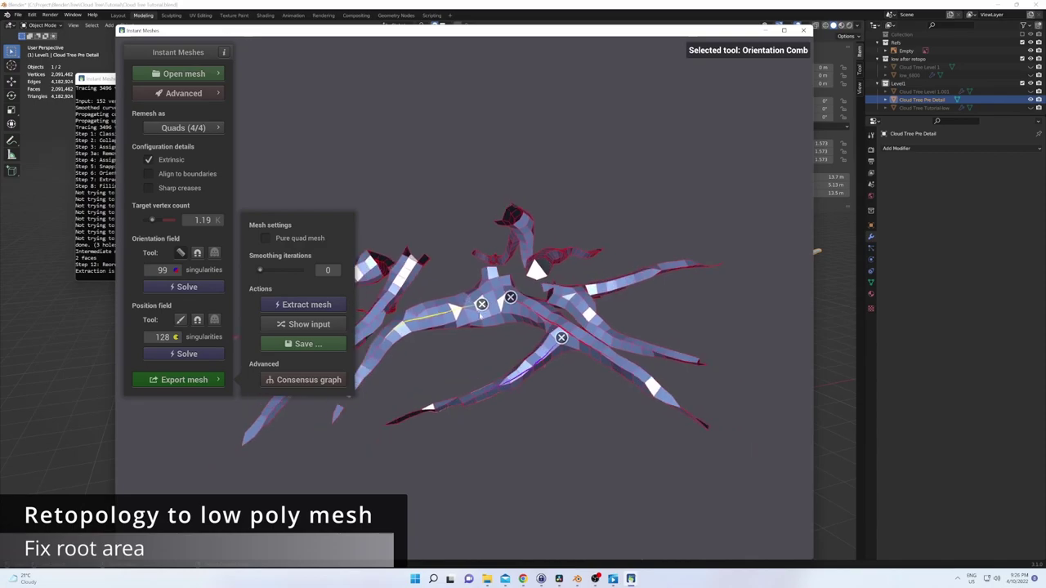
left_click_drag(466, 389, 509, 357)
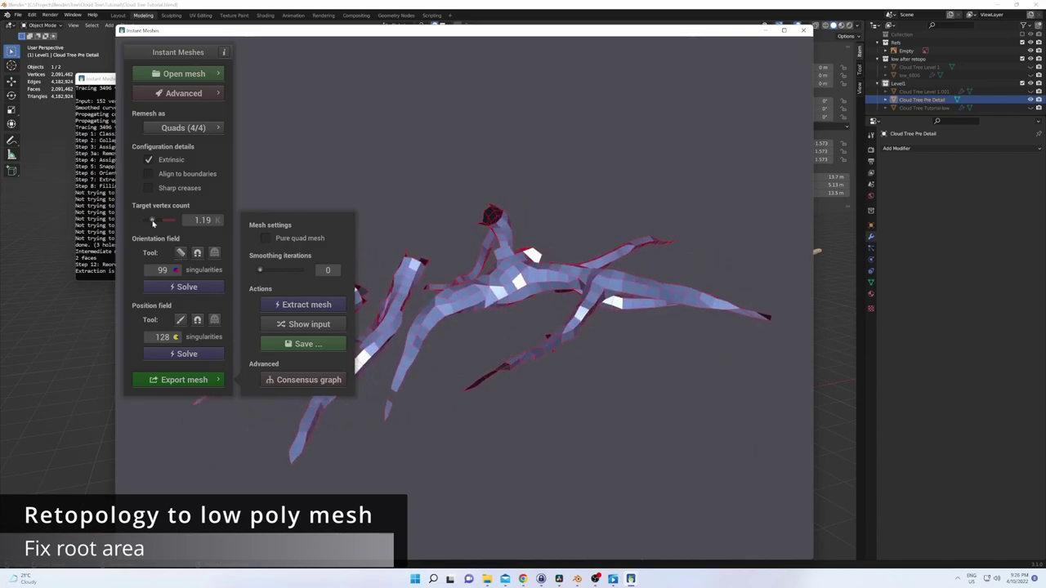
left_click(187, 354)
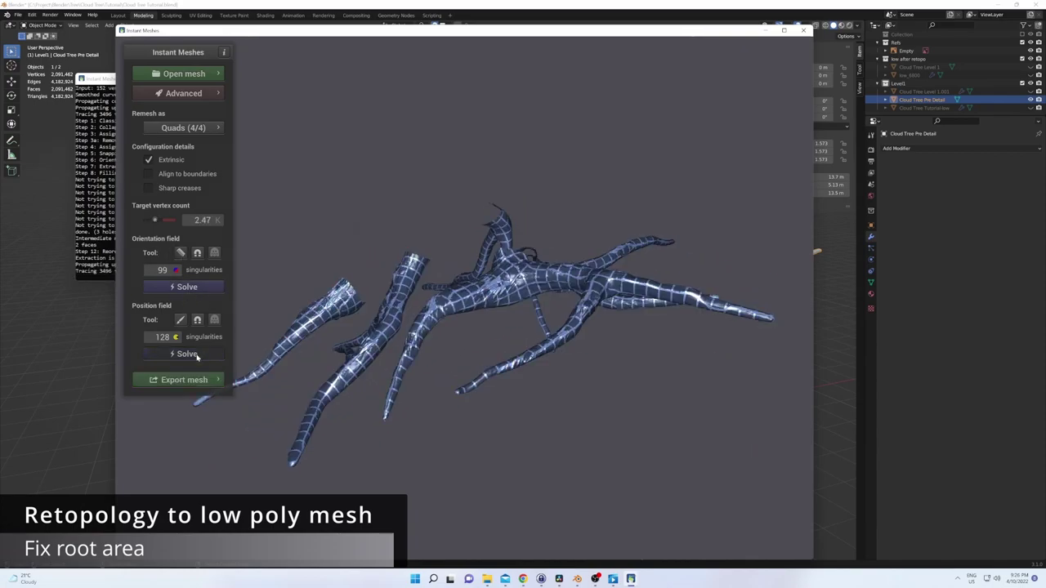
left_click(184, 380)
left_click(307, 305)
mouse_move(541, 335)
left_mouse_down()
mouse_move(478, 340)
mouse_move(386, 409)
mouse_move(303, 292)
left_mouse_up()
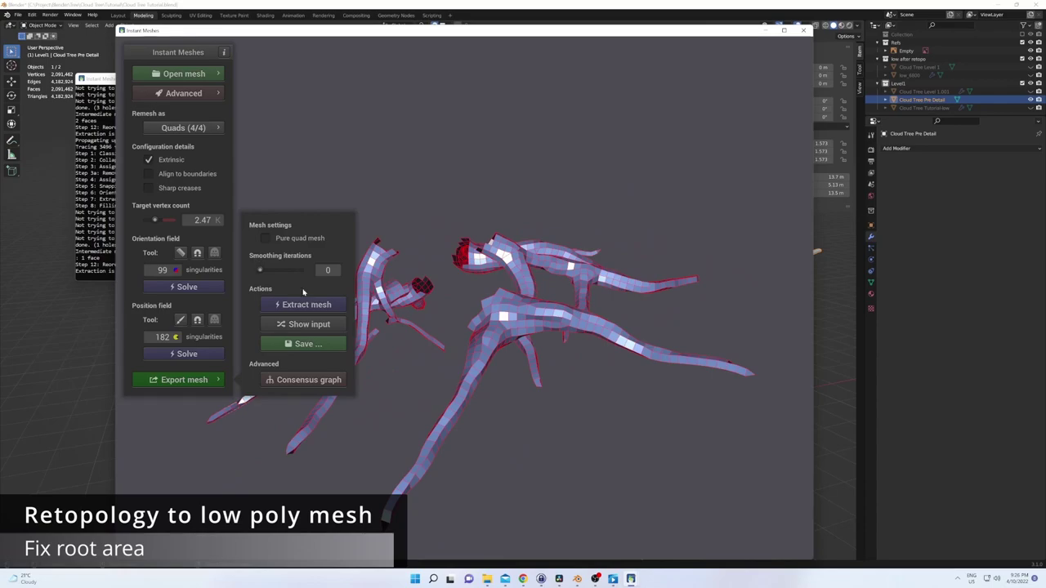
left_click(303, 344)
left_click(348, 225)
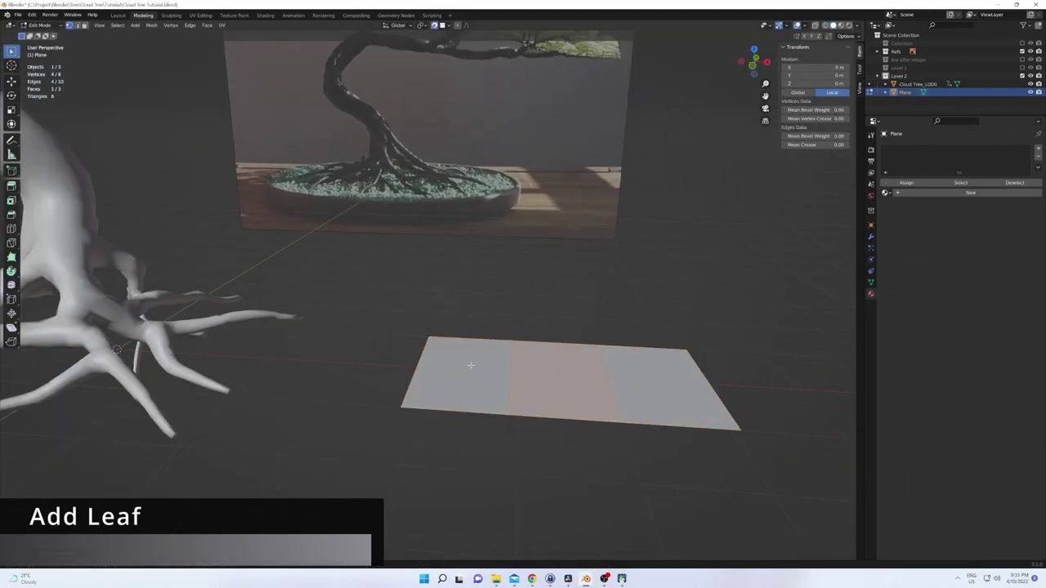
- Add a new Leaf material to the plane, open the Shading workspace and switch to the leaf texture folder
left_click(971, 192)
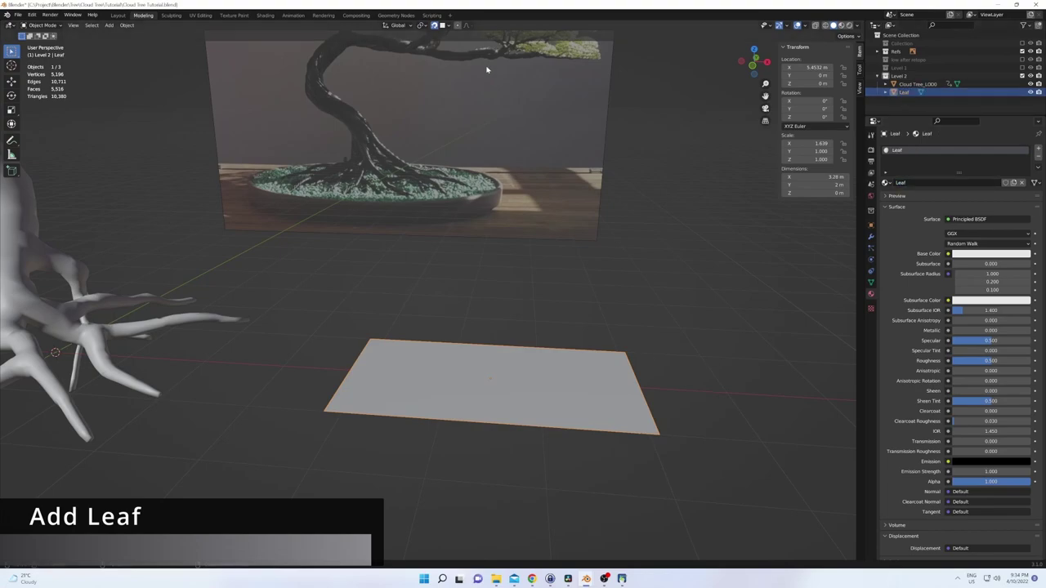
left_click(270, 17)
key("alt+Tab")
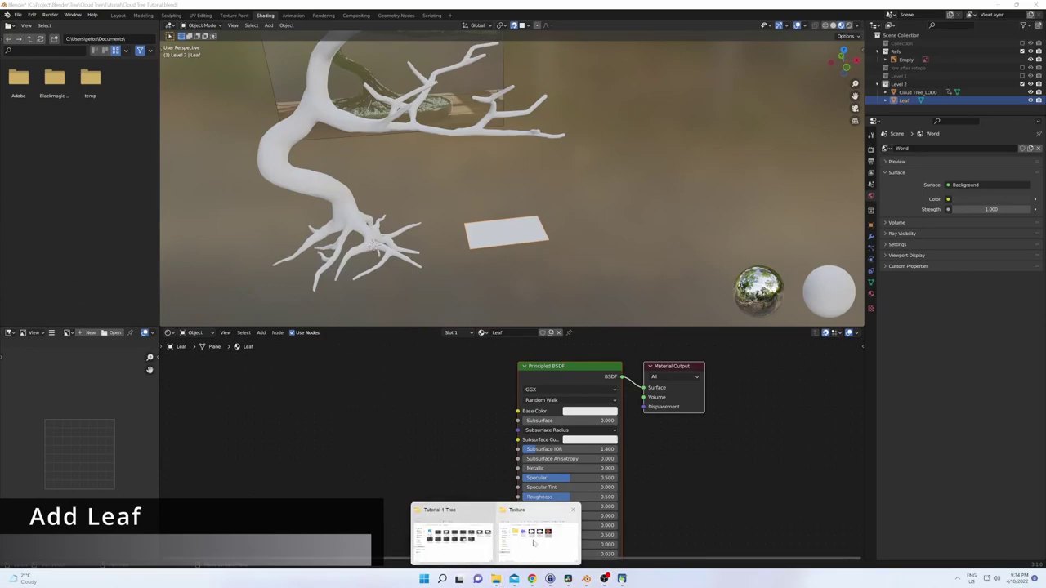
- Add the masked blossom PNG to the Leaf material, linking Color to Base Color and Alpha to Alpha
left_click(457, 531)
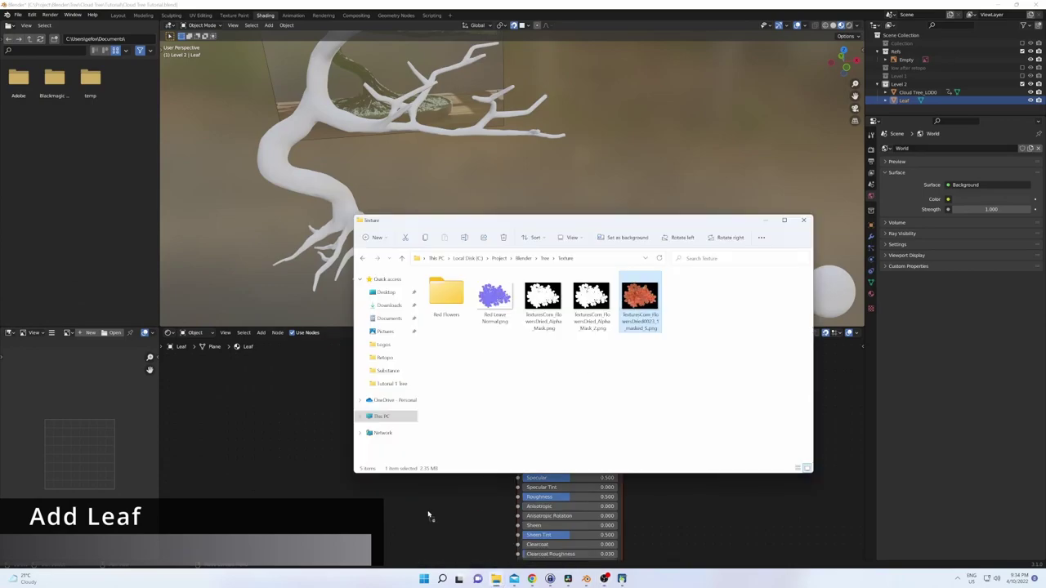
left_click_drag(640, 302, 458, 499)
left_click_drag(462, 429, 518, 411)
key("ctrl+t")
scroll(458, 458, "up", 1)
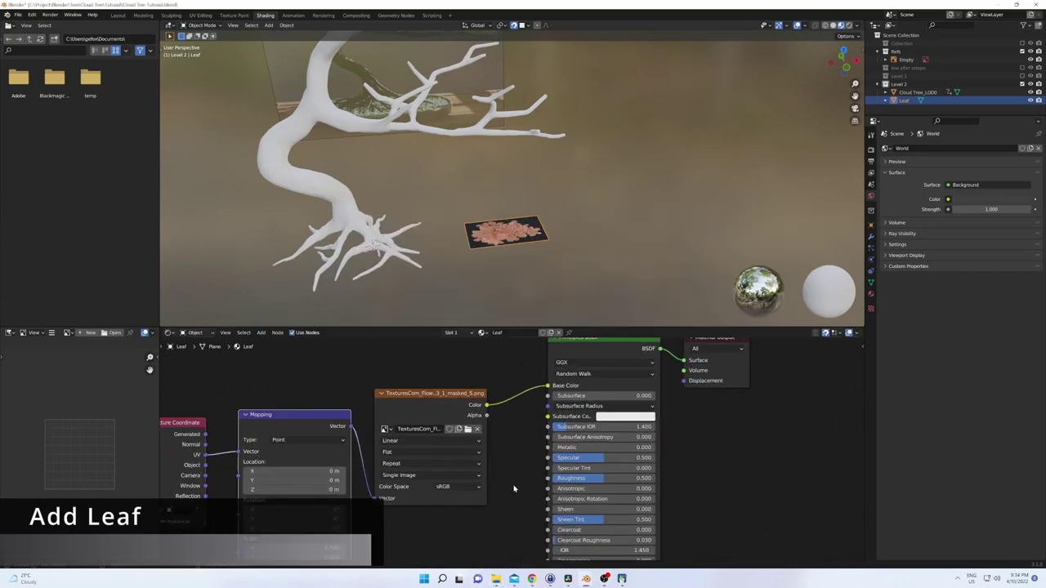
left_click_drag(413, 342, 434, 484)
left_click_drag(454, 531, 474, 530)
scroll(524, 503, "down", 1)
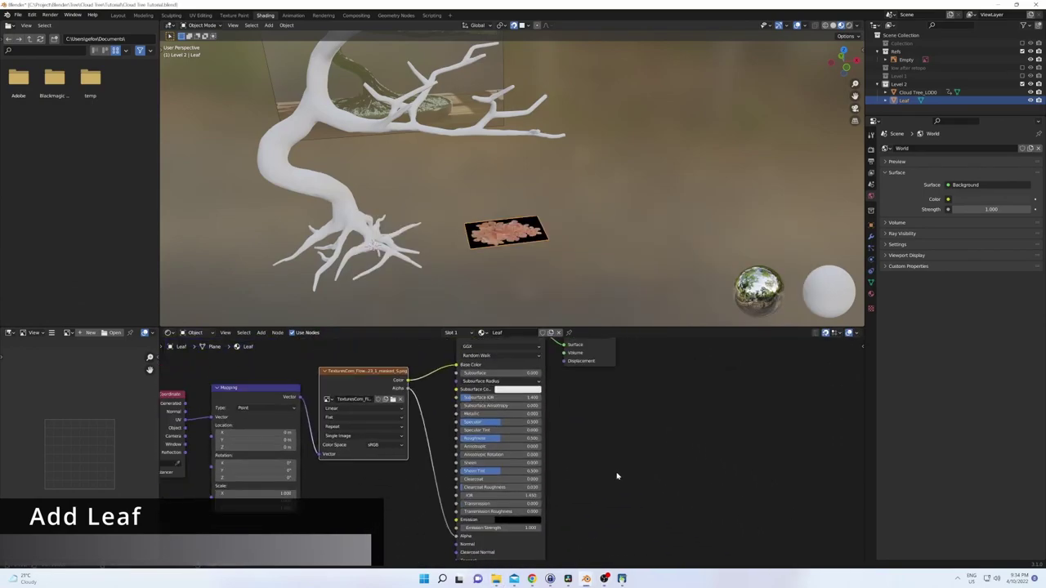
scroll(599, 449, "down", 1)
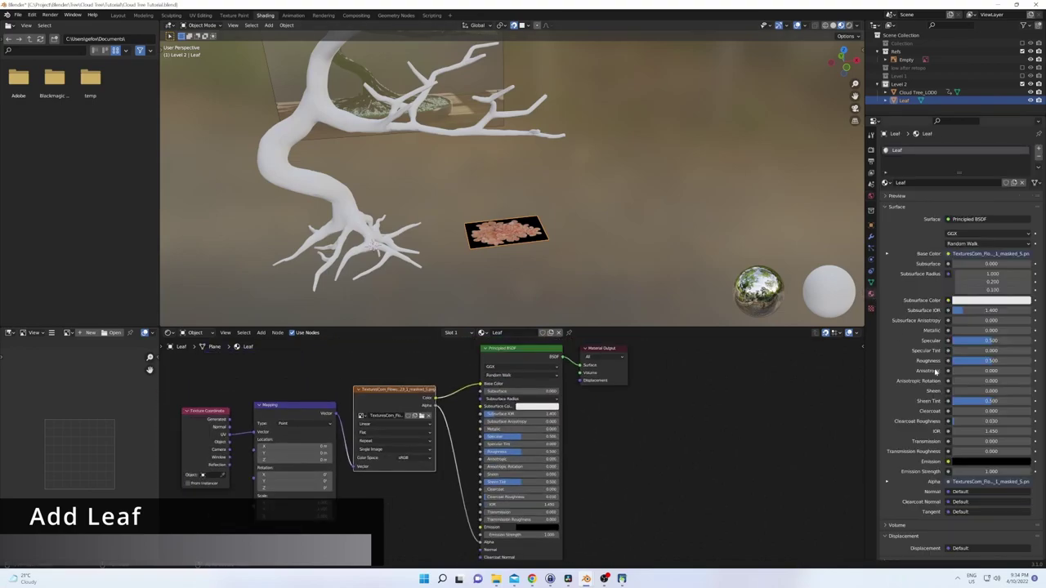
- Set the Leaf material's Blend Mode and Shadow Mode to Alpha Clip
left_click(871, 294)
left_click(898, 521)
scroll(907, 523, "down", 3)
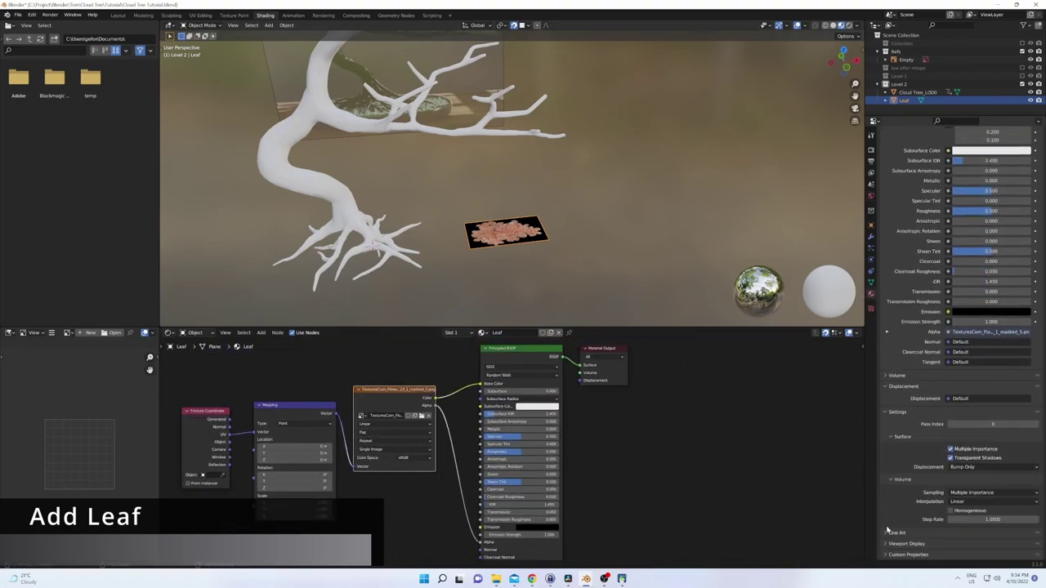
left_click(906, 544)
scroll(940, 523, "down", 3)
left_click(965, 518)
left_click(990, 510)
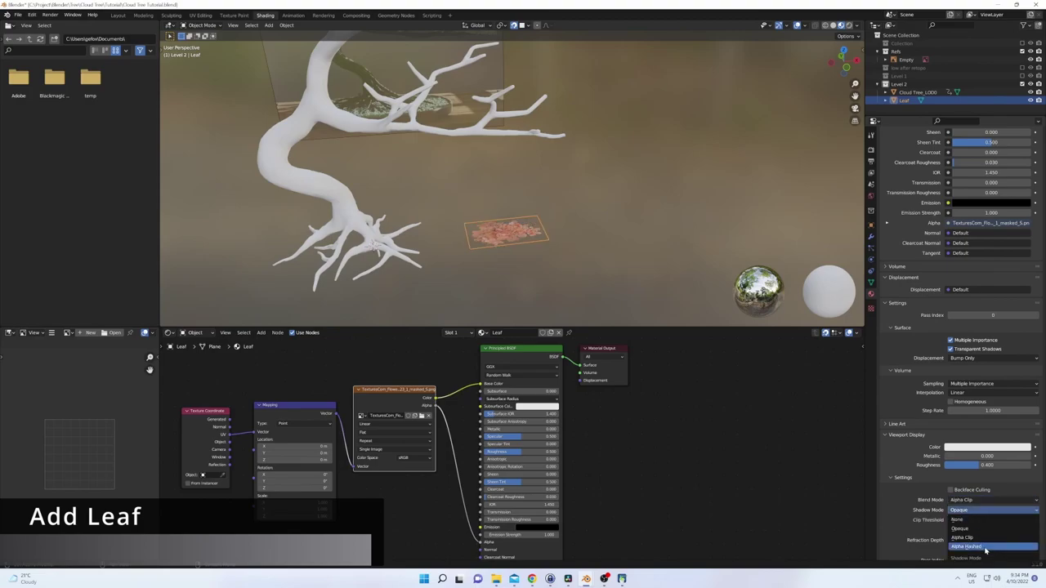
scroll(611, 287, "up", 3)
scroll(455, 86, "up", 2)
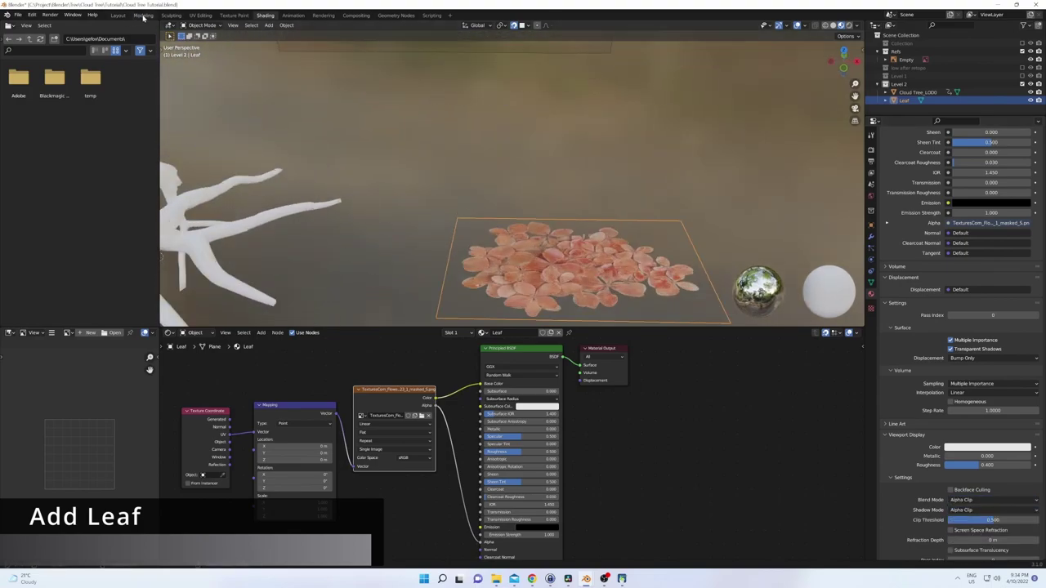
left_click(144, 17)
scroll(490, 351, "up", 3)
- Select a corner vertex of the leaf plane and enable proportional editing
key("g")
key("z")
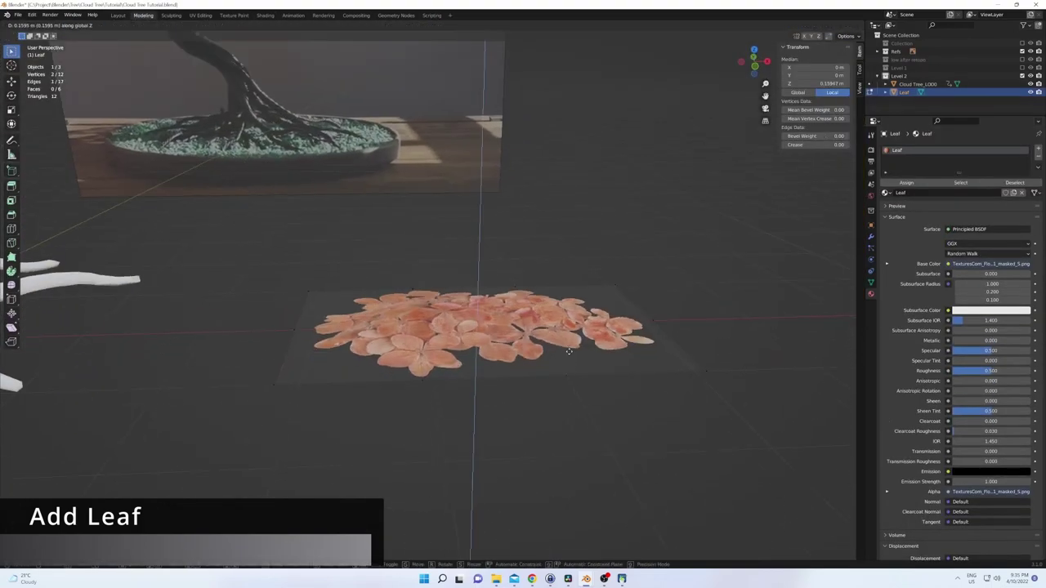
left_click(568, 351)
left_click_drag(664, 350, 719, 390)
middle_click_drag(719, 390, 499, 232)
left_click(458, 27)
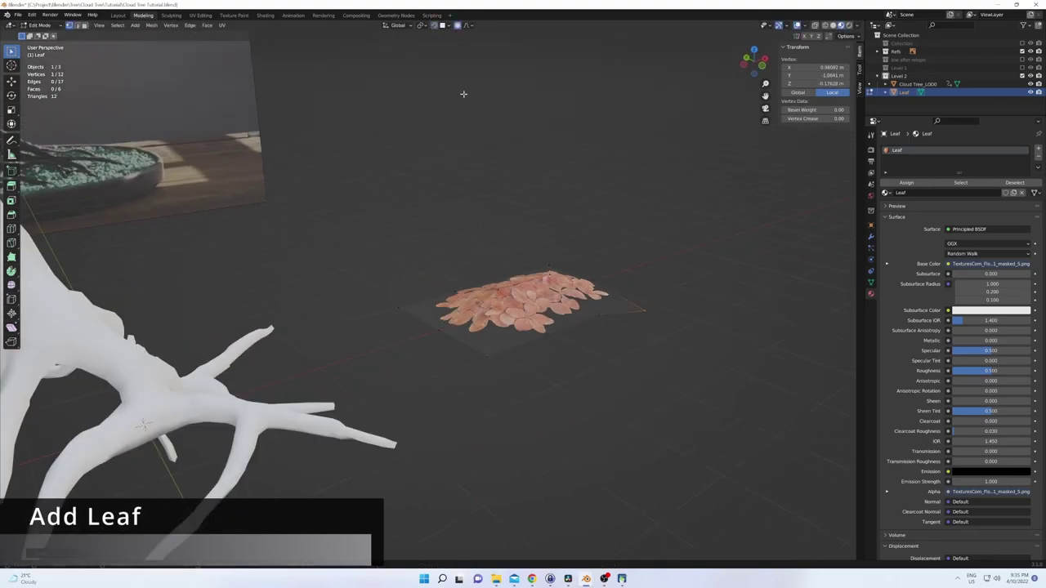
middle_click_drag(462, 93, 491, 320)
- Bend the leaf plane into a drooping curve with several proportional vertex moves
key("g")
left_click(419, 322)
key("g")
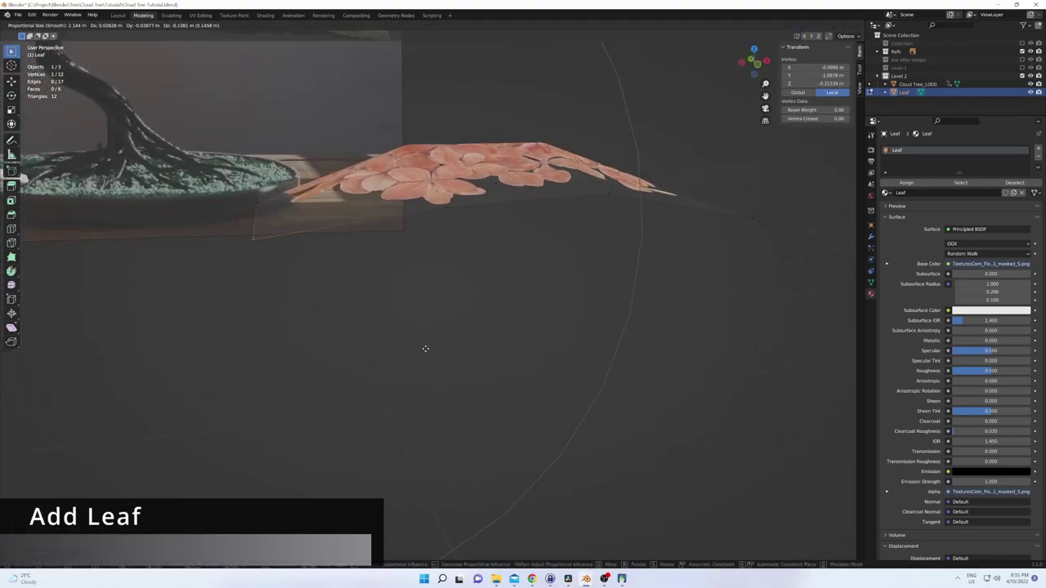
left_click(643, 308)
key("g")
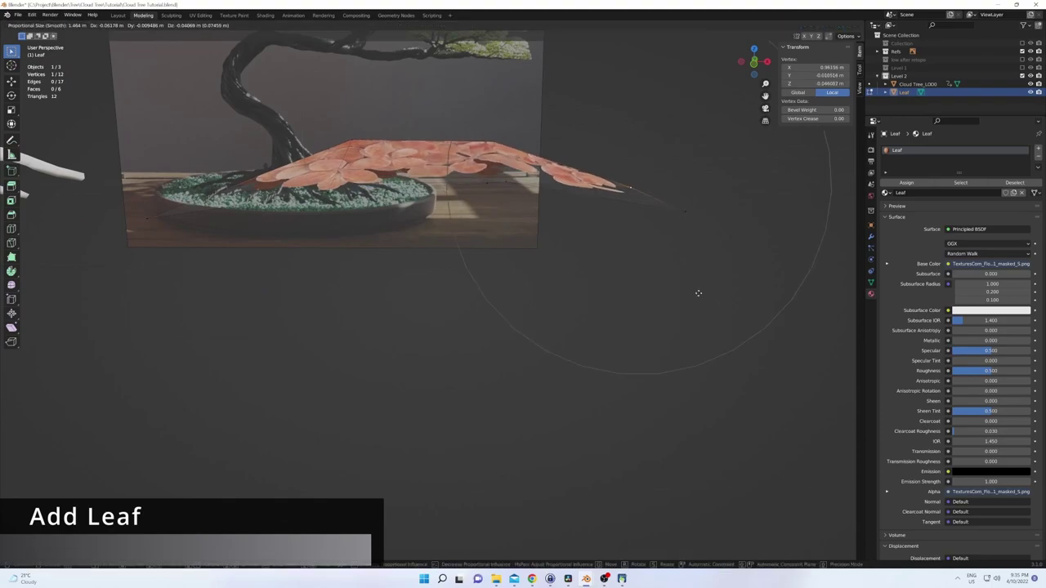
left_click(703, 276)
middle_click_drag(702, 276, 720, 315)
key("g")
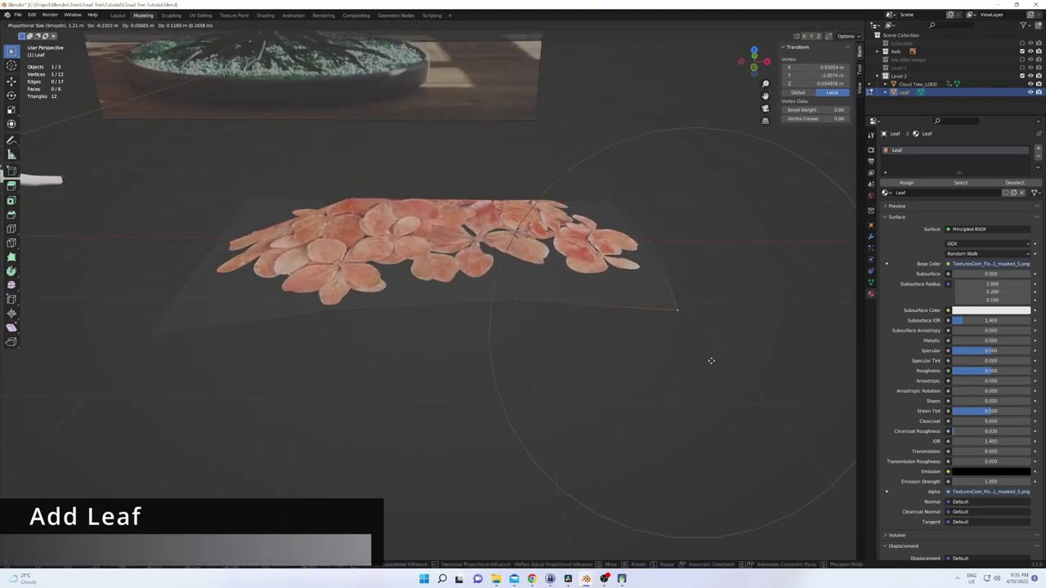
left_click(712, 357)
mouse_move(712, 358)
middle_mouse_down()
mouse_move(443, 345)
mouse_move(341, 219)
middle_mouse_up()
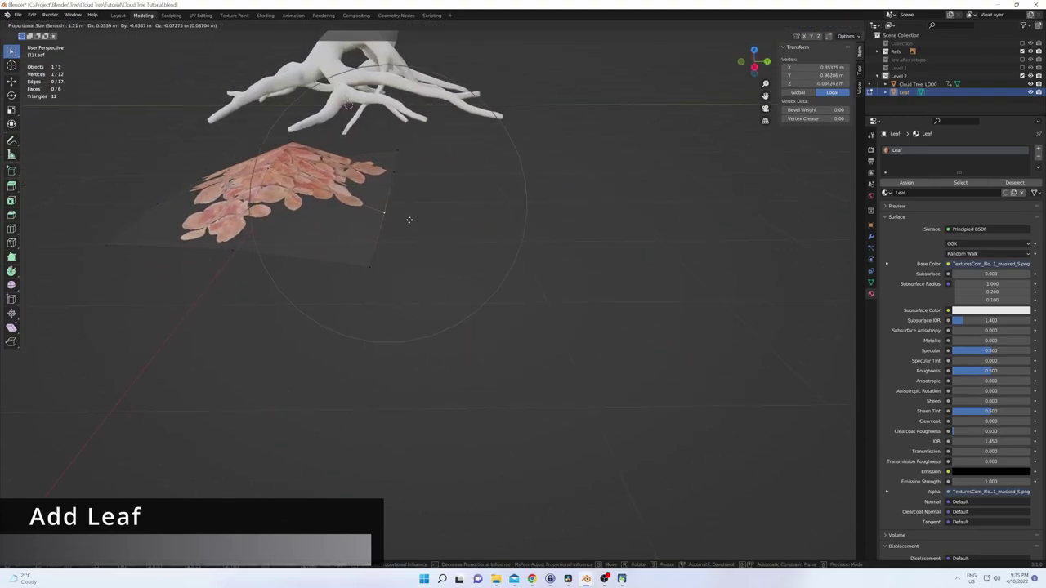
- Leave Edit Mode and duplicate the curved leaf card with Shift+D
key("Tab")
middle_click_drag(408, 221, 467, 327)
key("shift+d")
- Place the leaf copy among the upper branches and scale it up
left_click(458, 237)
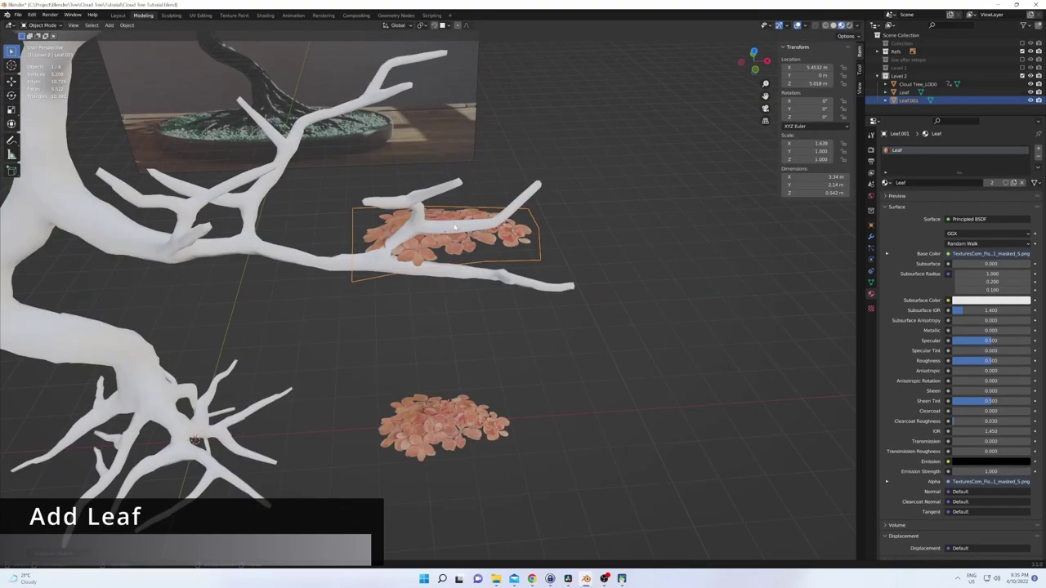
middle_click_drag(458, 238, 562, 357)
key("s")
left_click(537, 385)
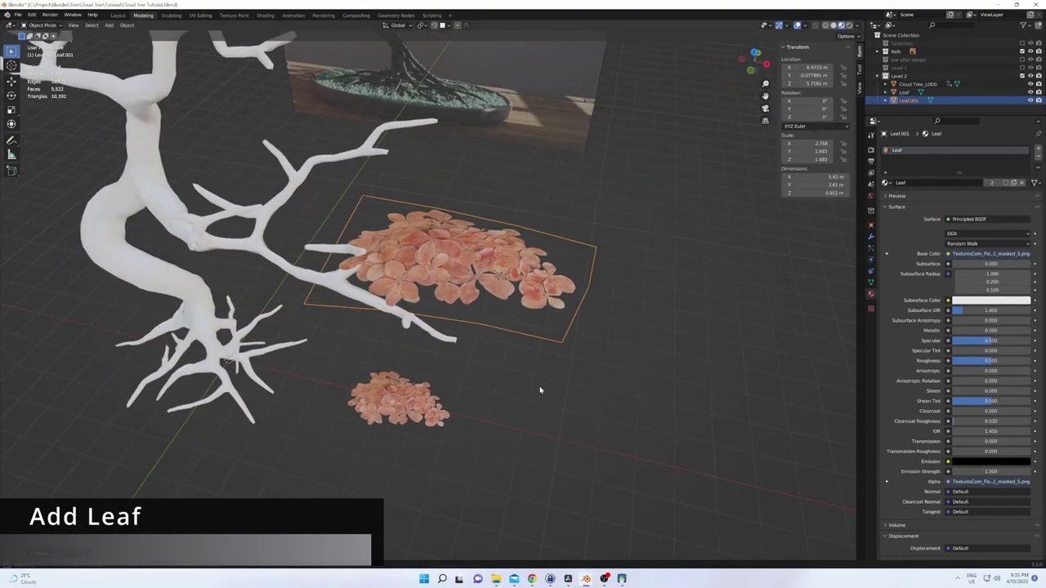
- In top view, add more leaf copies rotated about 23 degrees and place them along the branches
key("KP_7")
key("shift+d")
key("r")
key("g")
left_click(540, 323)
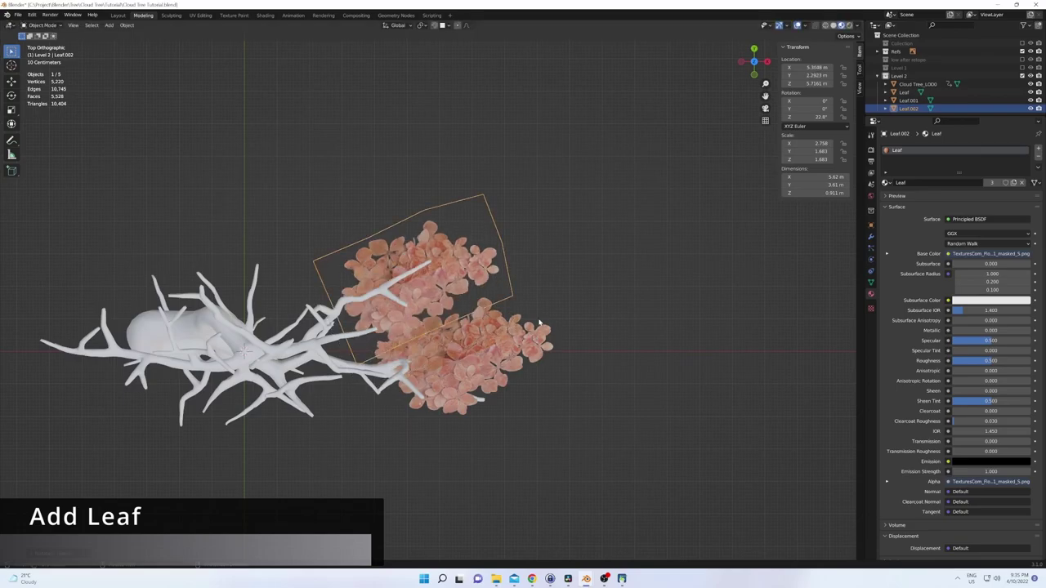
key("shift+d")
key("r")
left_click(519, 499)
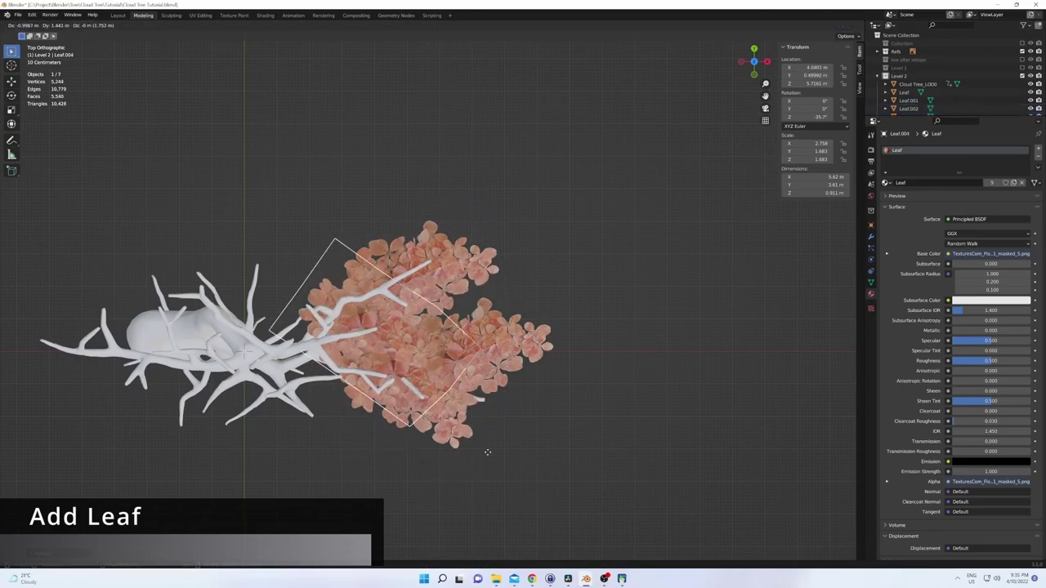
middle_click_drag(483, 444, 509, 448)
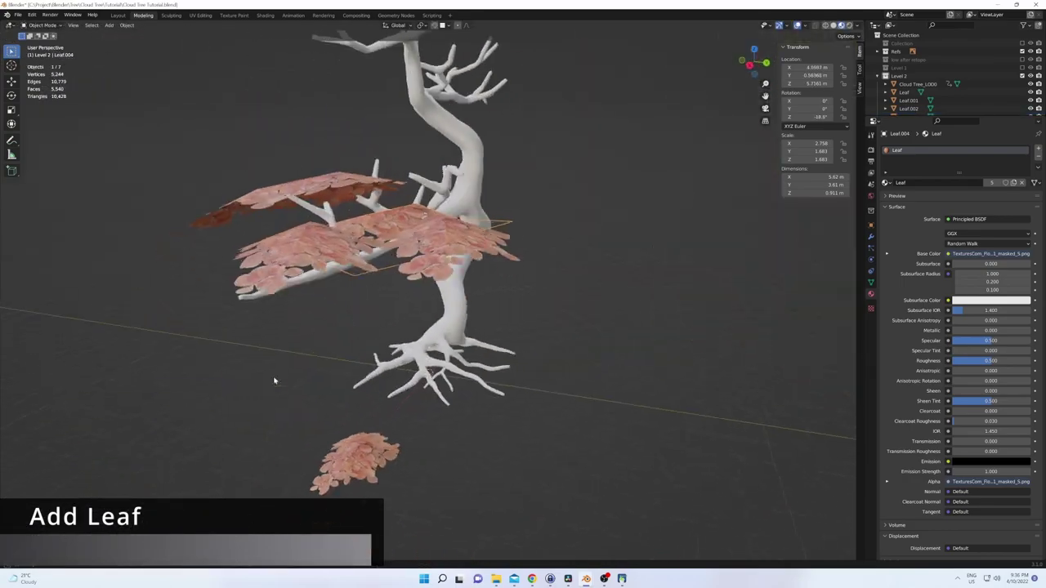
mouse_move(275, 381)
middle_mouse_down()
mouse_move(343, 381)
mouse_move(503, 411)
mouse_move(458, 363)
middle_mouse_up()
- Reposition the latest leaf copies to fill out the pink foliage clusters
key("g")
left_click(447, 354)
left_click(482, 241)
key("g")
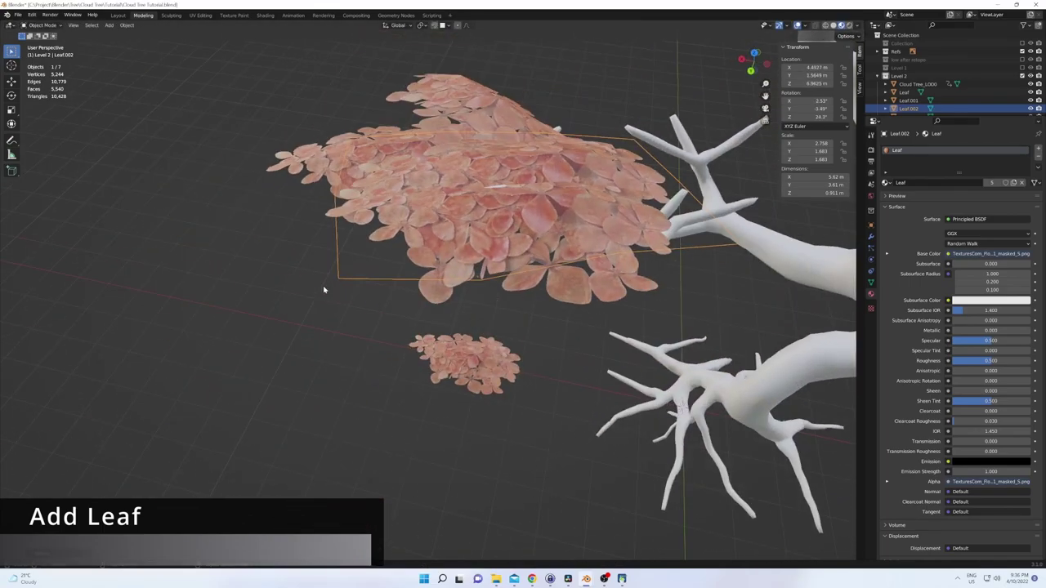
middle_click_drag(323, 290, 586, 412)
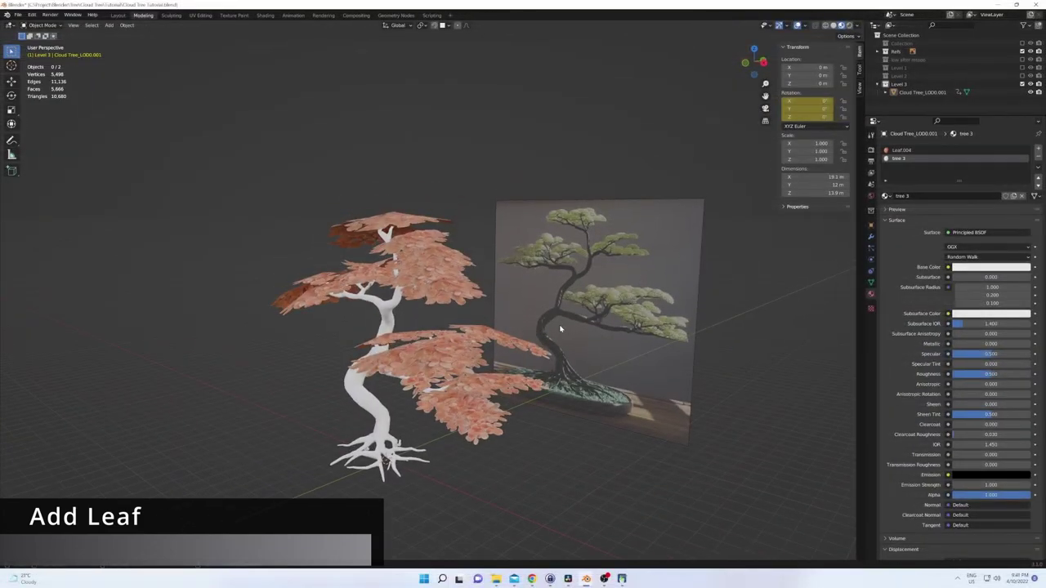
middle_click_drag(561, 329, 632, 344)
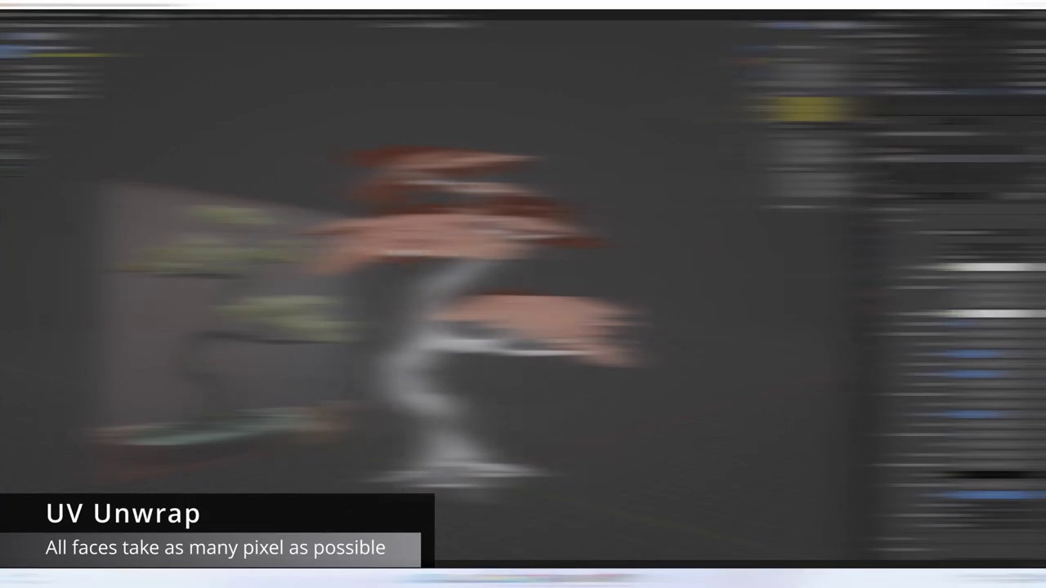
- Unwrap all faces of the tree mesh in the UV Editing workspace
middle_click_drag(507, 269, 530, 274)
scroll(529, 275, "up", 3)
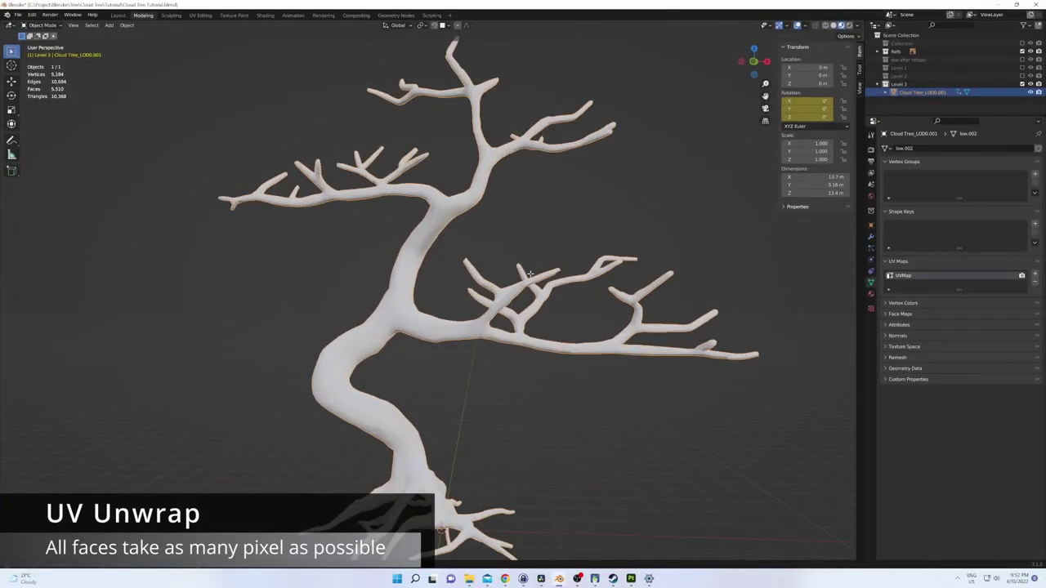
key("Tab")
key("Tab")
left_click(201, 15)
scroll(502, 243, "up", 3)
key("u")
left_click(630, 292)
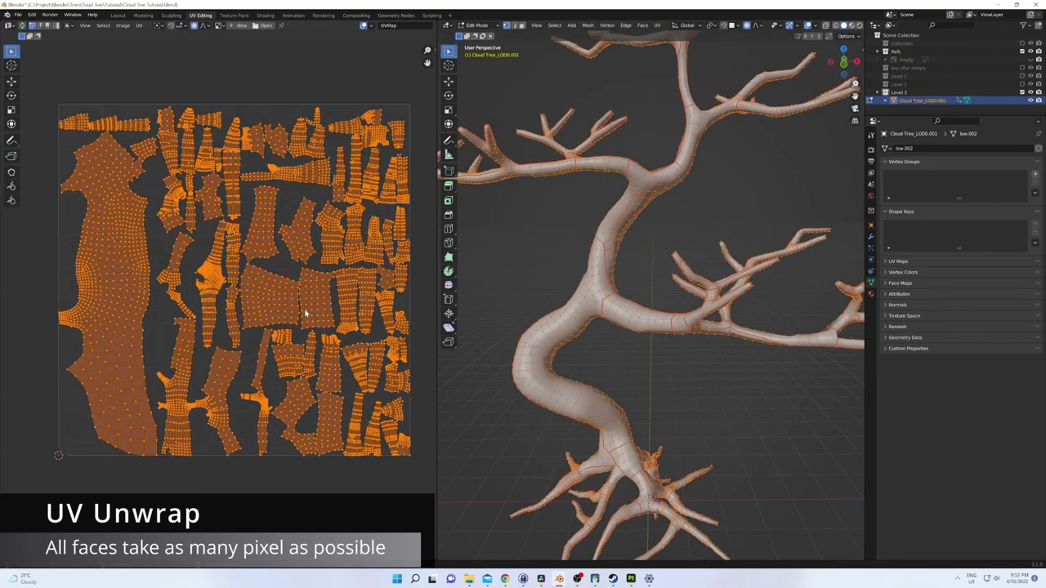
- Turn on Display Stretch in the UV overlays to colour the islands by distortion
left_click(368, 27)
left_click(320, 51)
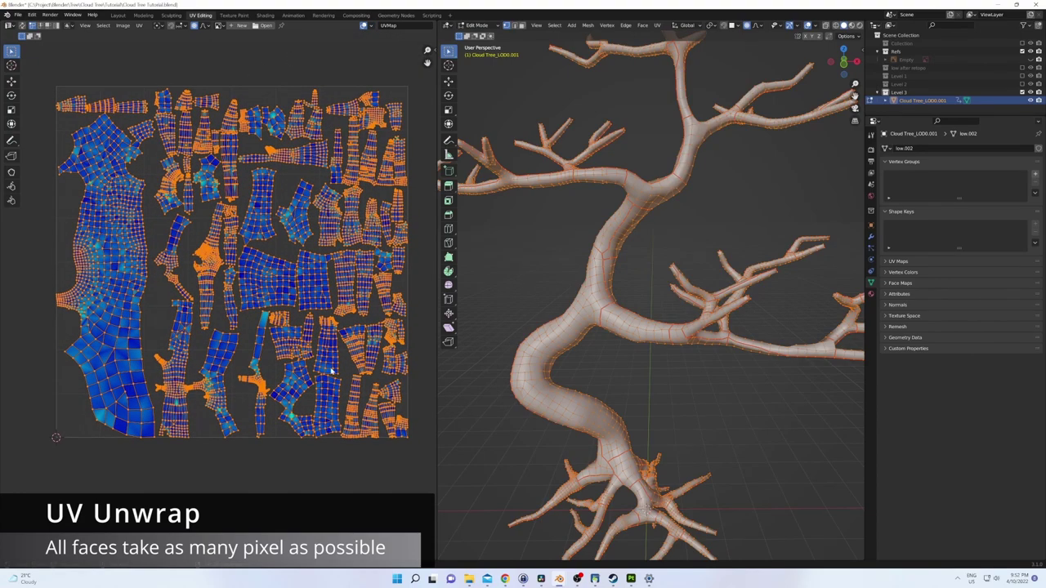
middle_click_drag(756, 322, 712, 342)
scroll(735, 327, "down", 3)
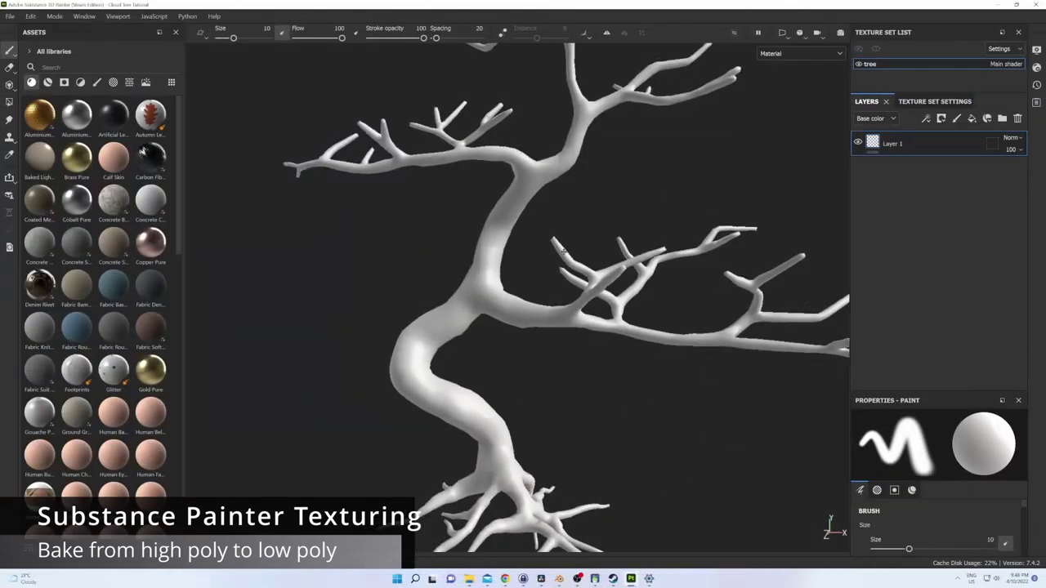
- Bake the seven selected mesh maps for the tree's texture set
left_click(920, 102)
left_click(982, 173)
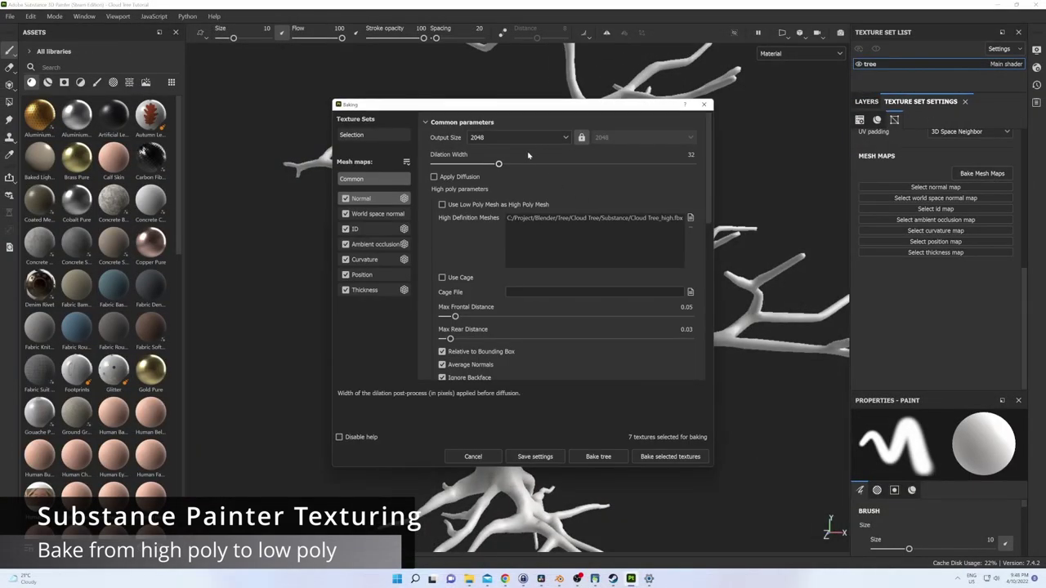
scroll(630, 219, "down", 3)
scroll(539, 316, "down", 3)
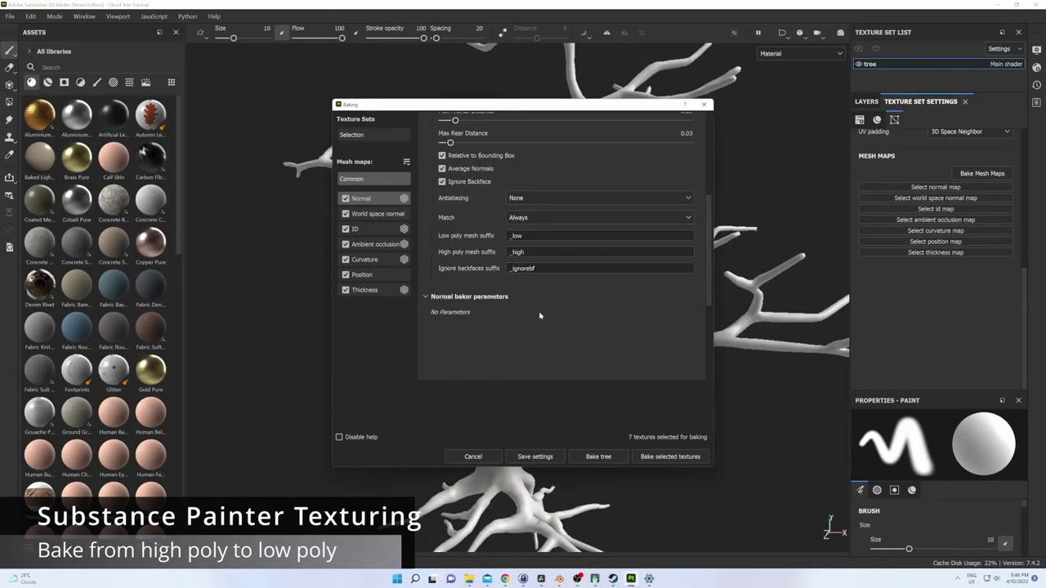
left_click(672, 457)
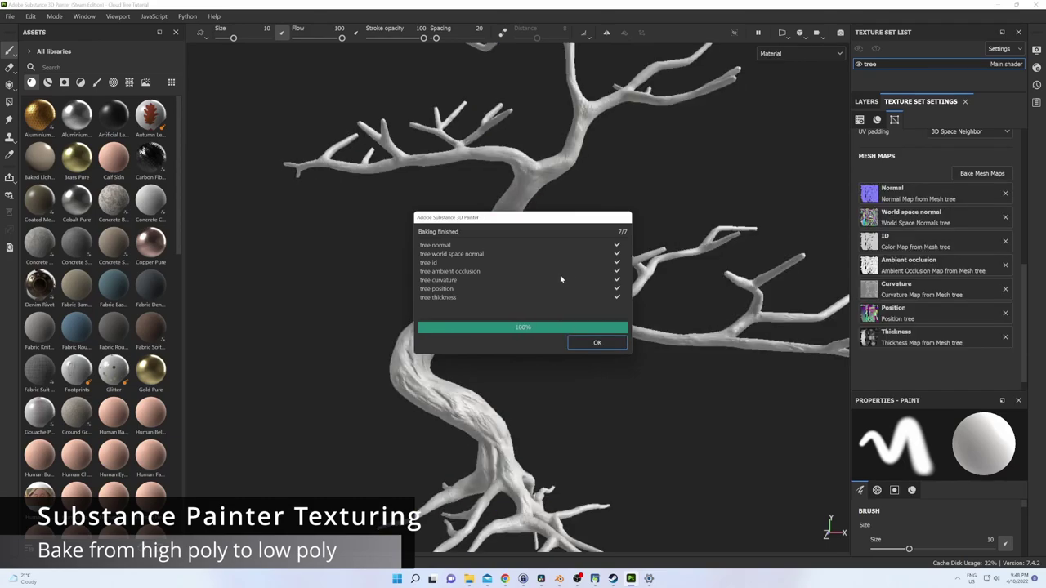
left_click(605, 346)
scroll(490, 332, "up", 2)
scroll(599, 290, "up", 3)
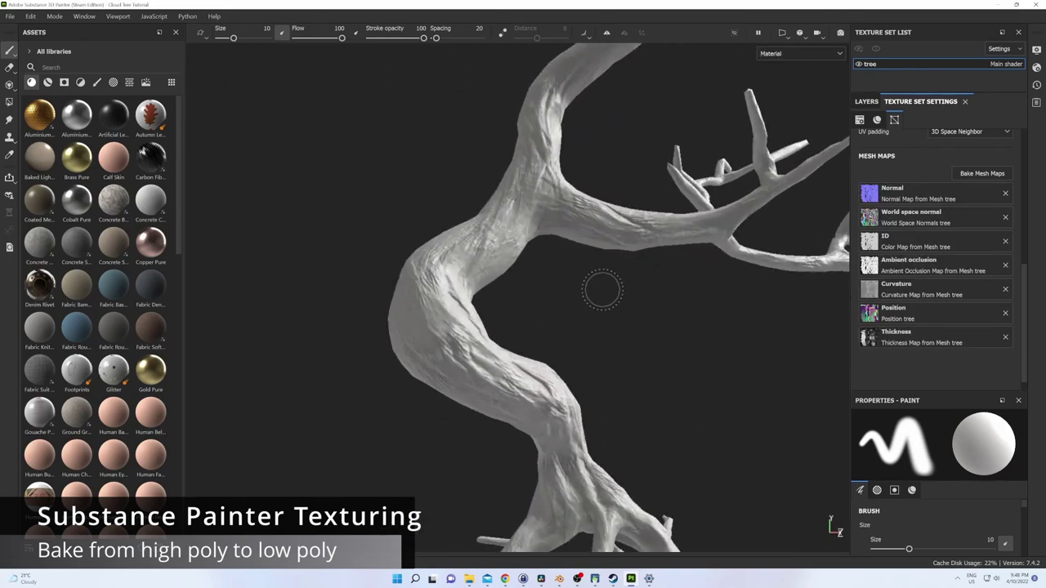
scroll(568, 313, "up", 2)
scroll(567, 313, "down", 2)
- Delete the default Layer 1 and search the smart materials for 'teeth'
left_click(881, 104)
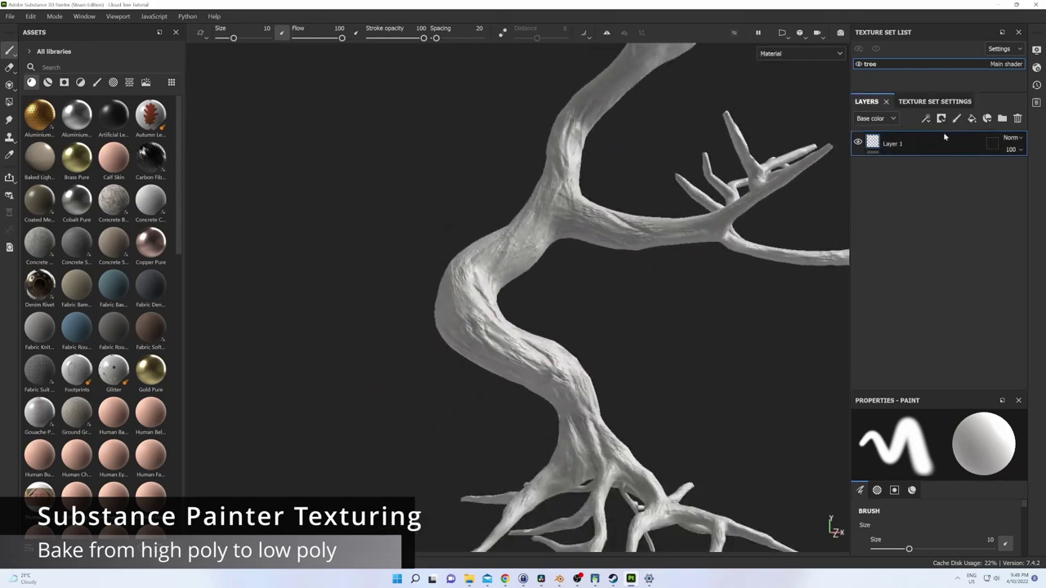
left_click(1017, 119)
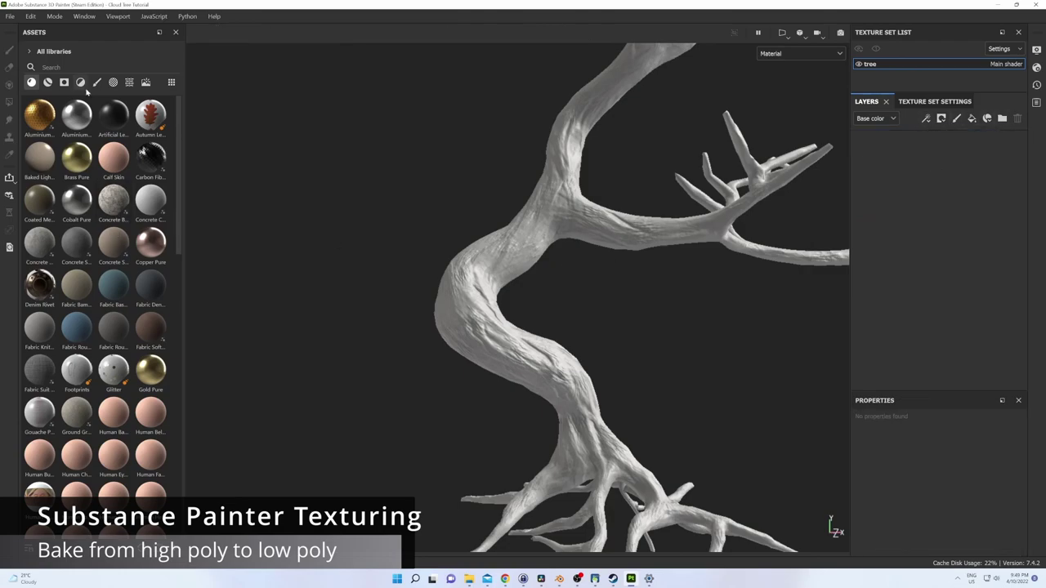
left_click(988, 118)
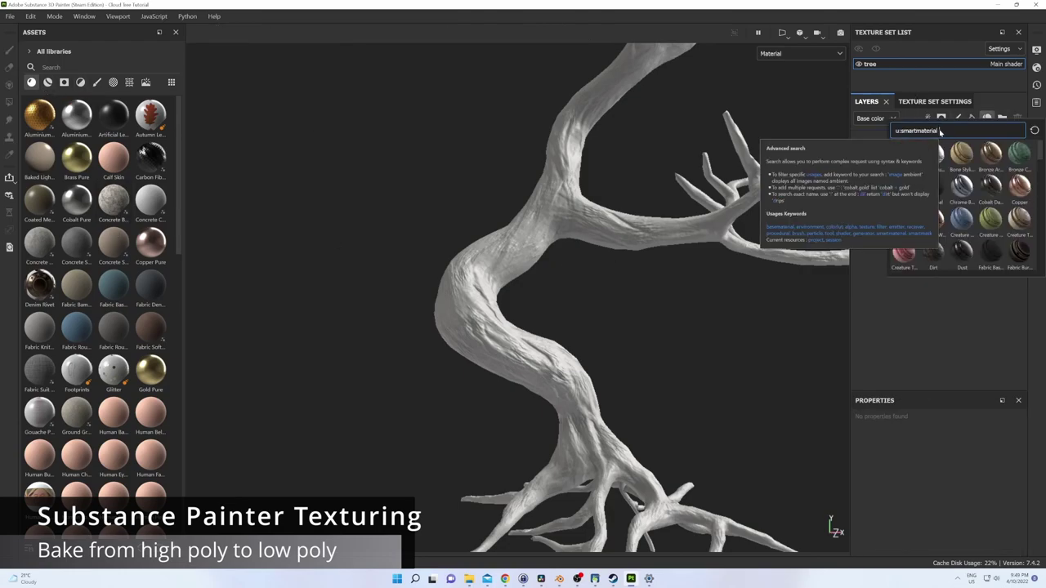
type("teeth")
left_click(912, 173)
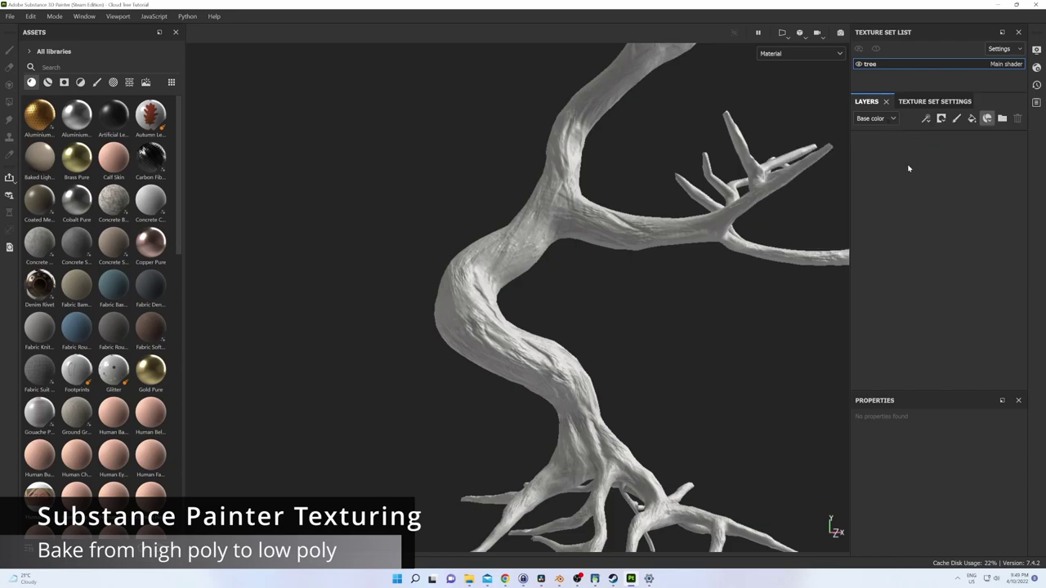
mouse_move(640, 201)
left_mouse_down("alt")
mouse_move(570, 262)
mouse_move(630, 292)
left_mouse_up("alt")
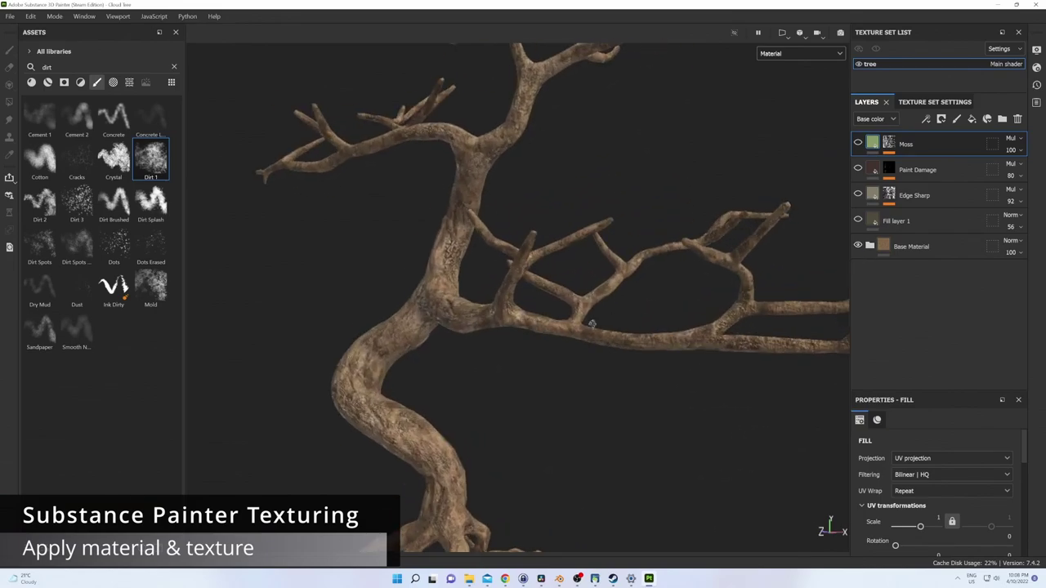
- Add a paint effect to the Paint Damage layer on the bark-textured trunk
left_click_drag(592, 323, 717, 292, "alt")
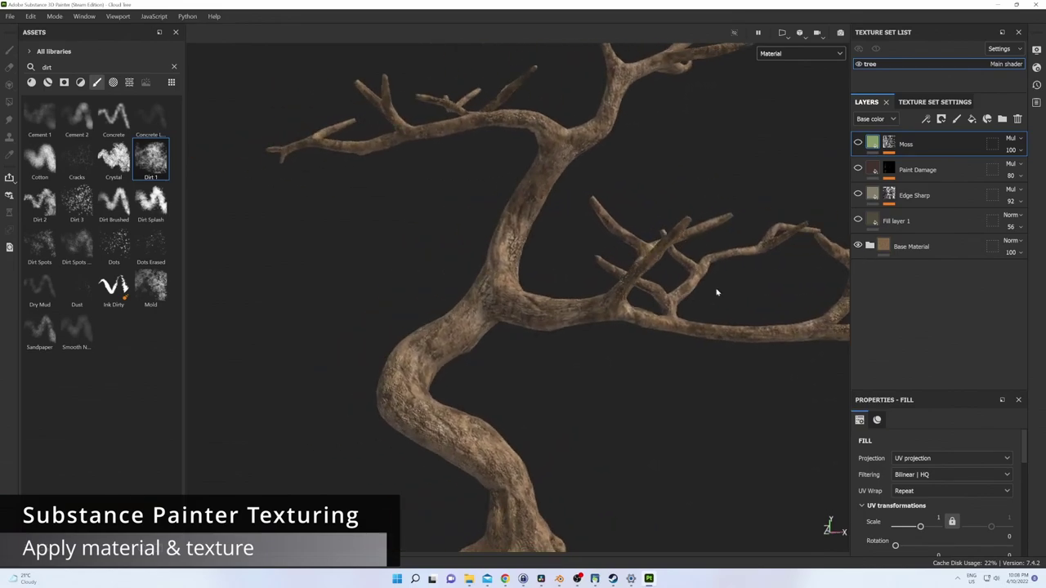
mouse_move(579, 262)
left_mouse_down("alt")
mouse_move(646, 263)
mouse_move(574, 324)
mouse_move(621, 326)
left_mouse_up("alt")
left_click(889, 169)
left_click(957, 118)
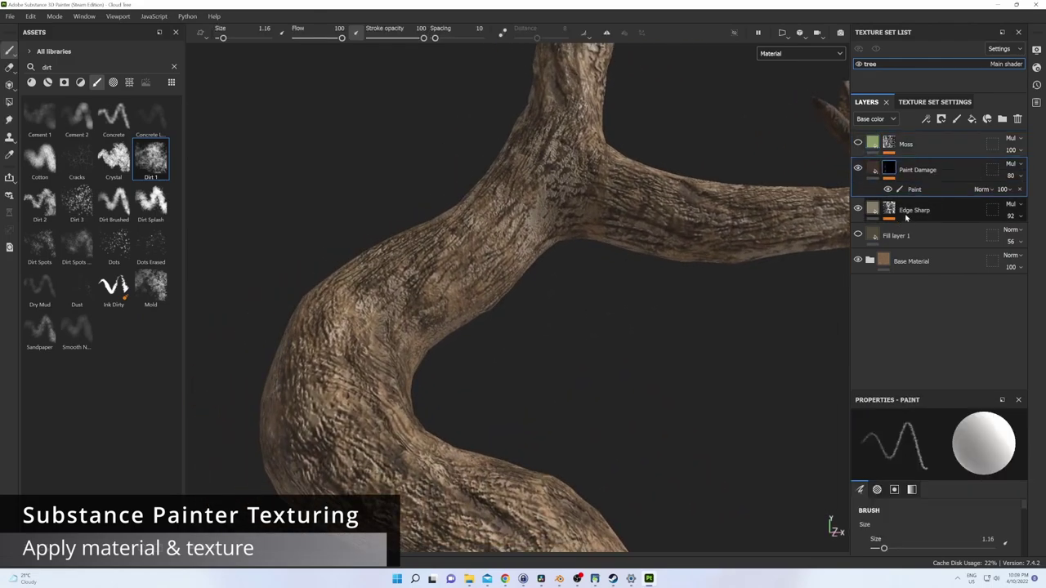
left_click_drag(470, 352, 361, 321, "alt")
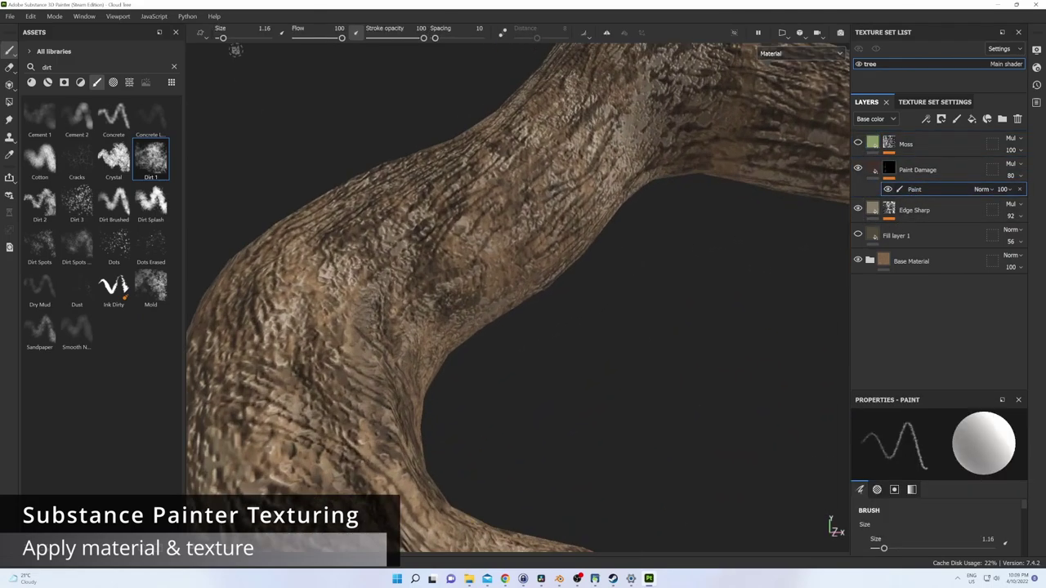
mouse_move(409, 278)
left_mouse_down("alt")
mouse_move(364, 301)
mouse_move(455, 350)
left_mouse_up("alt")
- Set the Paint Damage fill Height to -0.4066 and check the branches and roots
key("4")
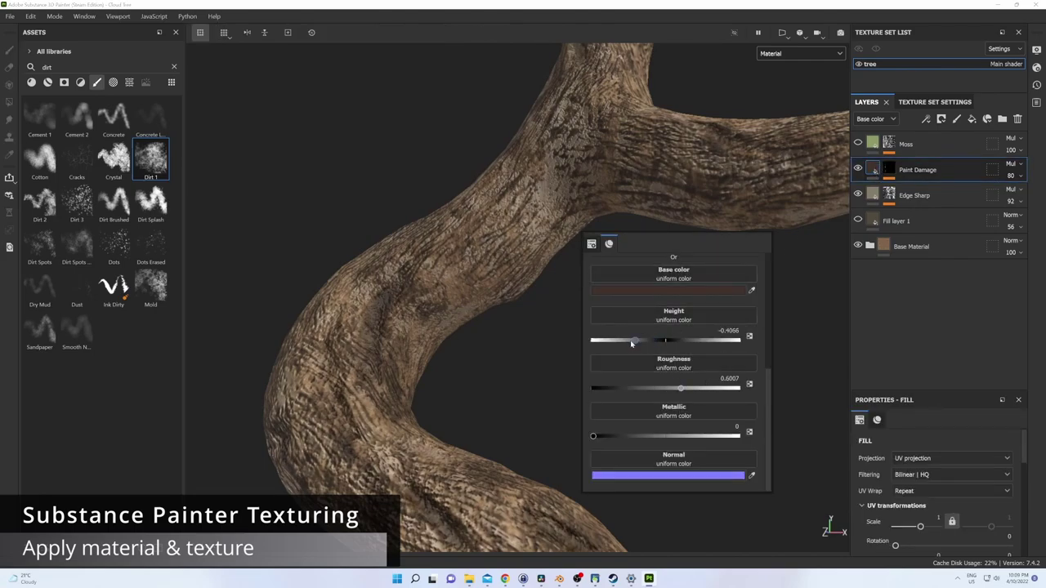
left_click_drag(628, 345, 485, 273, "alt")
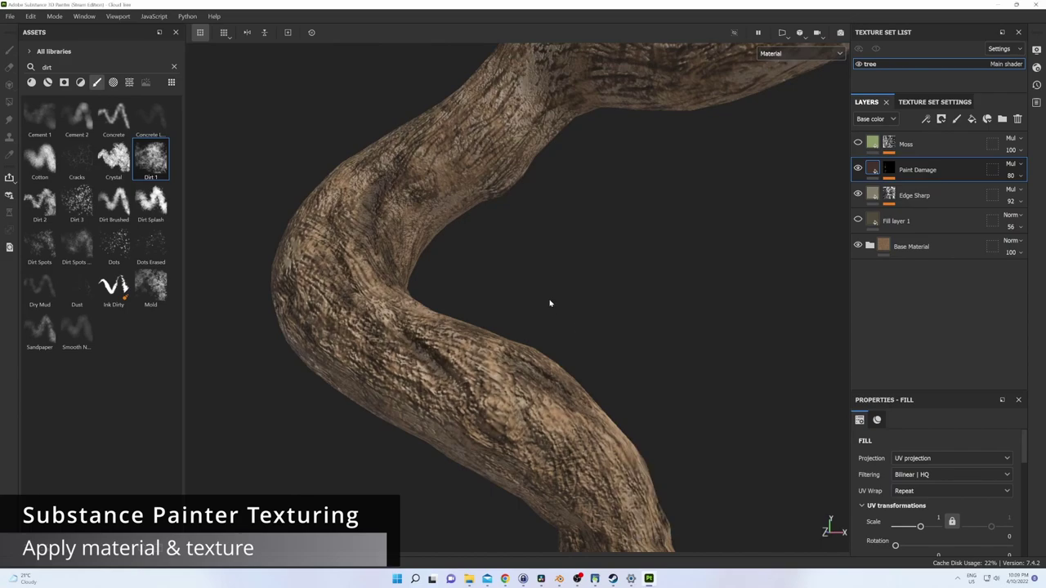
left_click_drag(549, 299, 562, 316, "alt")
left_click_drag(621, 245, 595, 287, "alt")
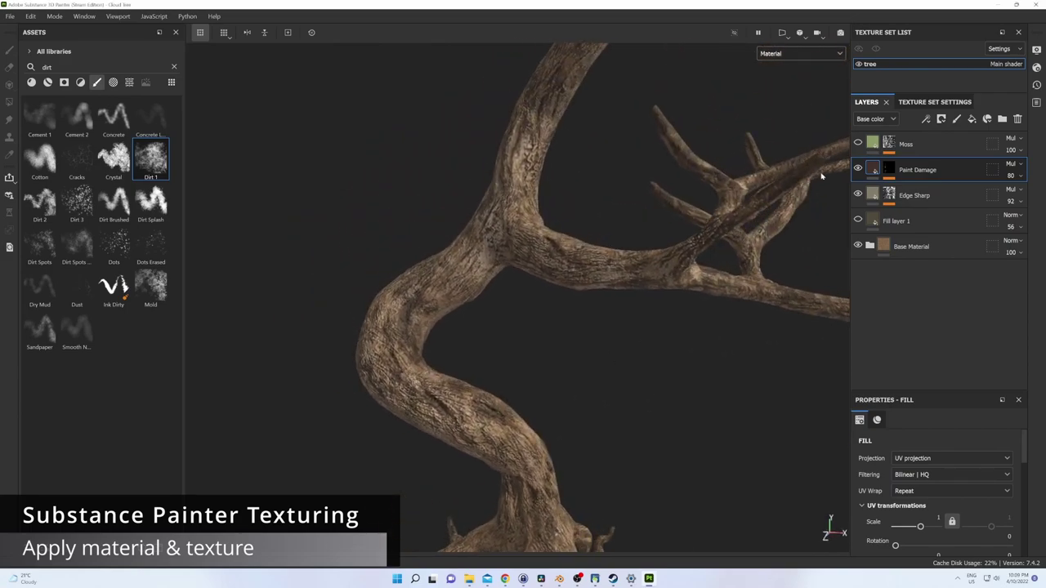
scroll(595, 290, "up", 2)
scroll(590, 300, "up", 2)
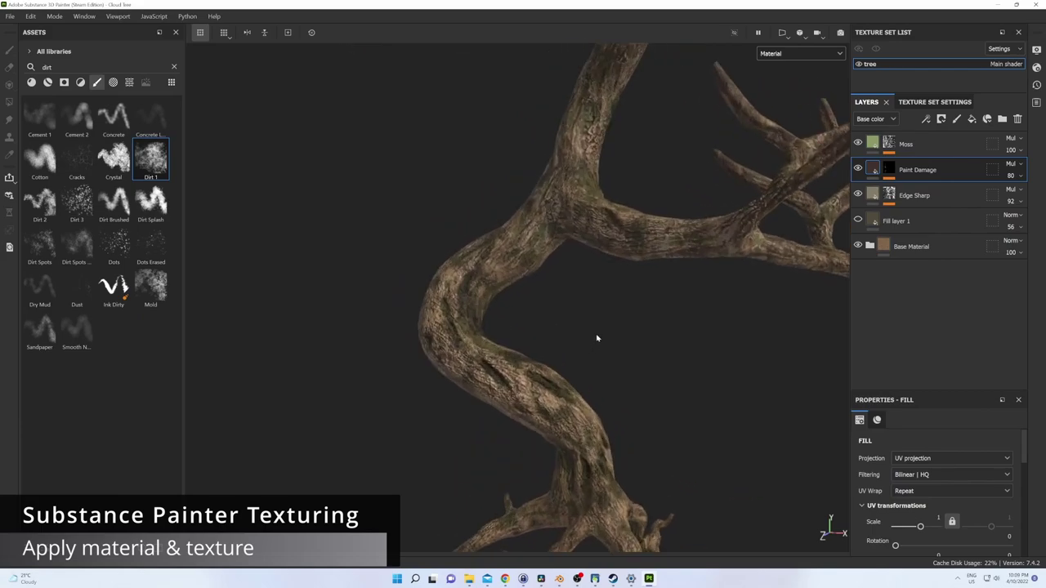
scroll(597, 338, "up", 2)
- Change the Moss layer's base colour to reddish pink
right_click(762, 286)
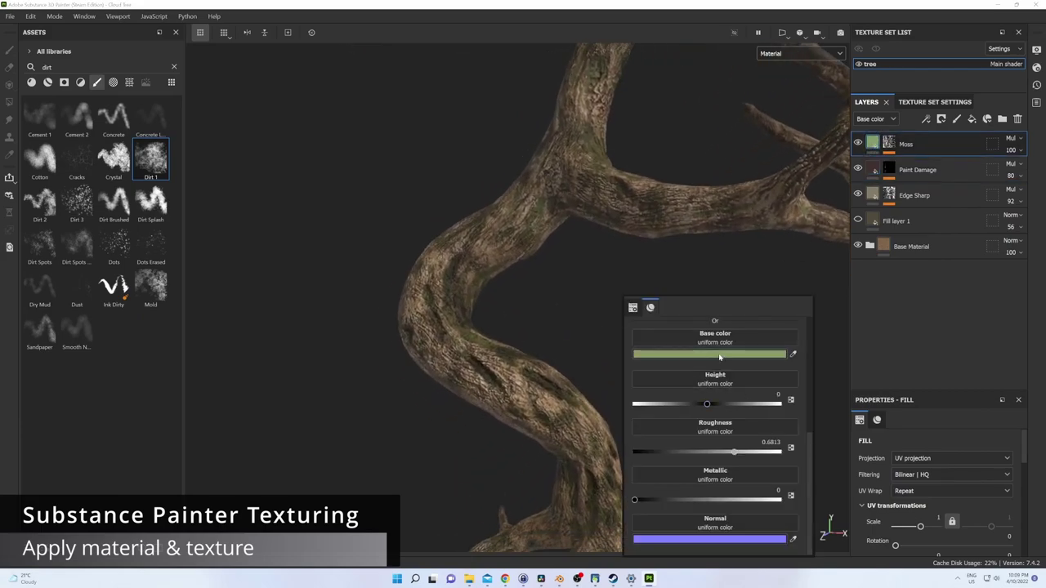
left_click(719, 357)
left_click(865, 465)
left_click(863, 473)
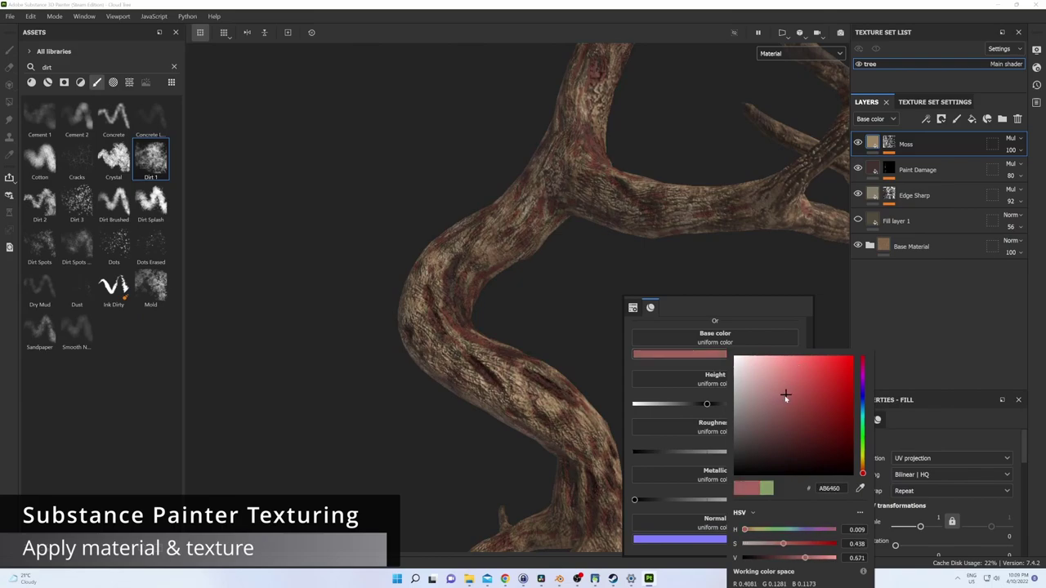
mouse_move(533, 279)
left_mouse_down("alt")
mouse_move(545, 306)
mouse_move(439, 305)
mouse_move(610, 318)
left_mouse_up("alt")
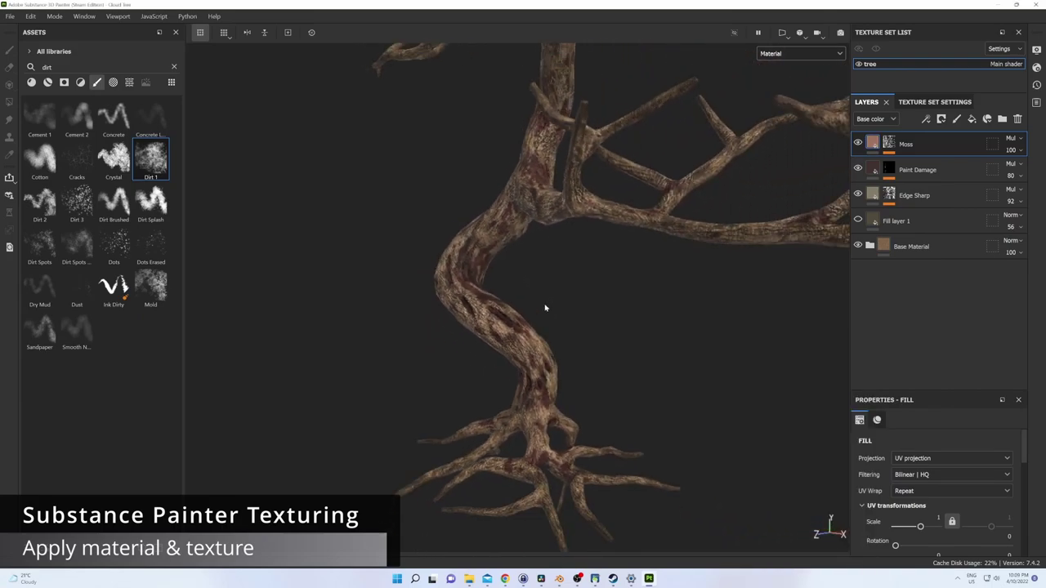
scroll(610, 318, "up", 2)
scroll(638, 299, "up", 3)
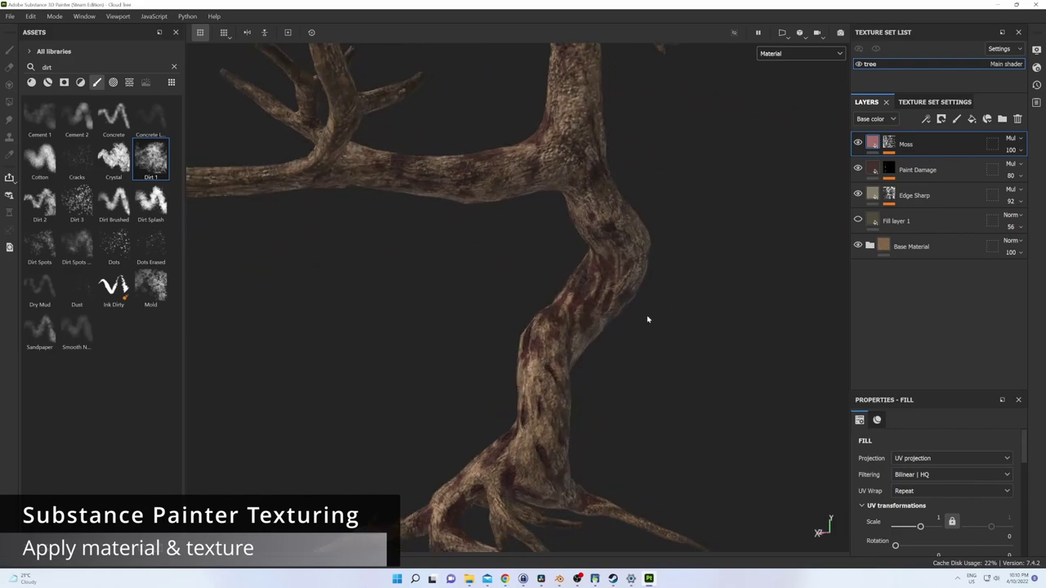
- Set the Moss base colour back to olive green
right_click(690, 323)
left_click(723, 376)
left_click(888, 353)
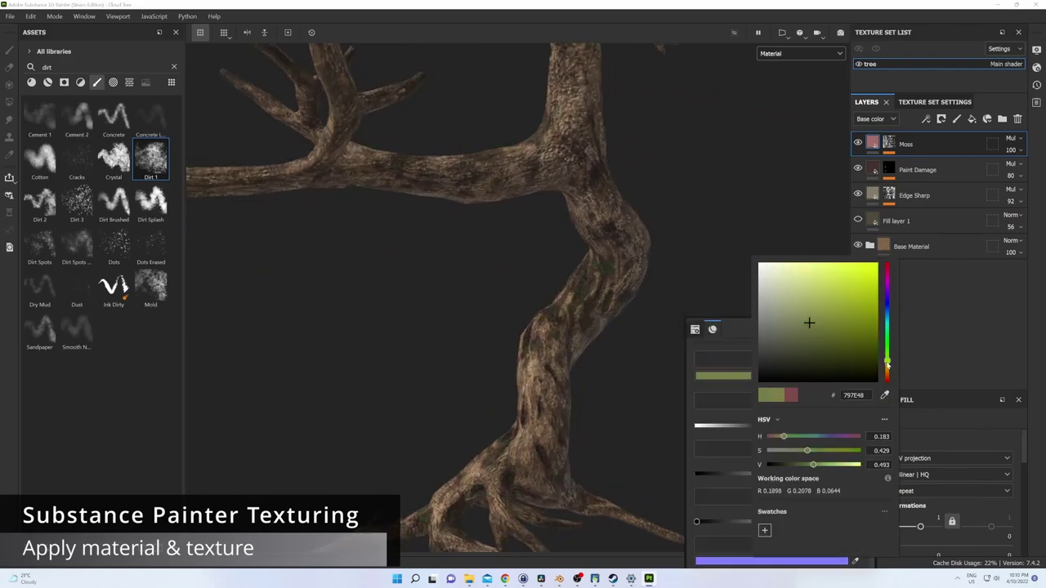
mouse_move(670, 229)
left_mouse_down("alt")
mouse_move(724, 271)
mouse_move(545, 303)
mouse_move(572, 323)
left_mouse_up("alt")
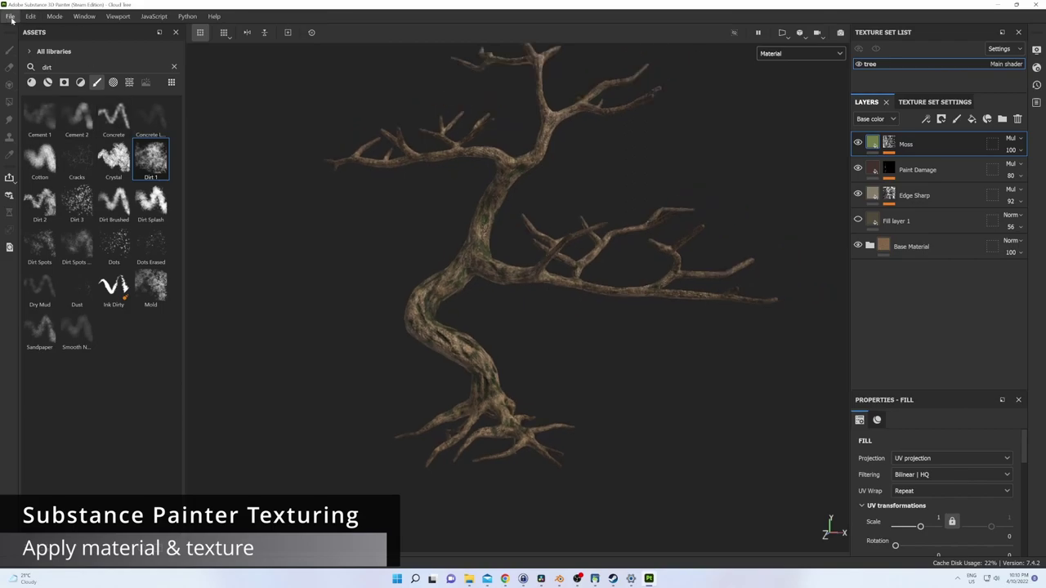
left_click(11, 17)
- Export the four 2048×2048 PNG textures to the Tutorial folder and view them as large icons
left_click(37, 213)
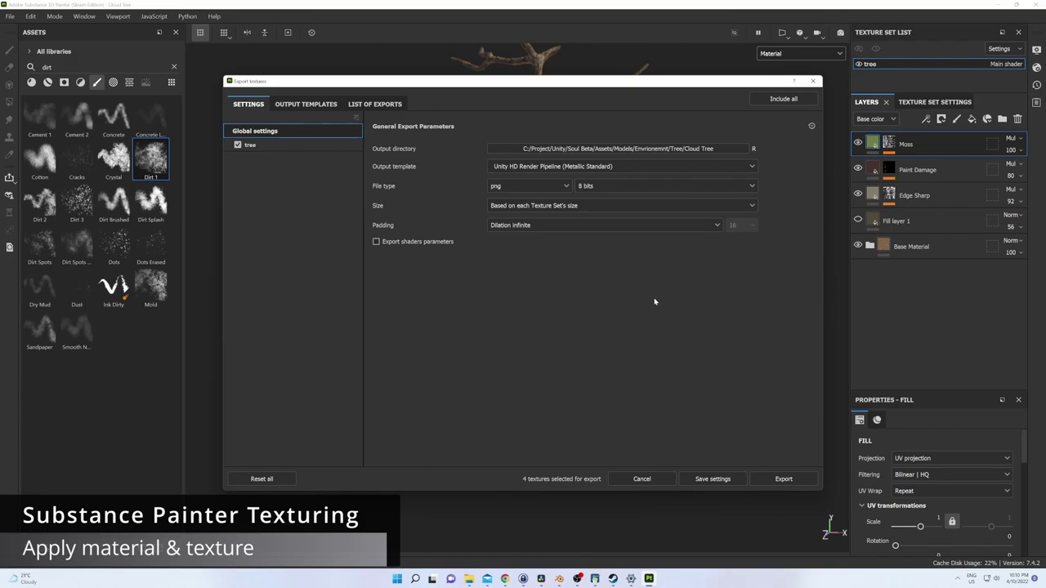
left_click(589, 153)
left_click(641, 368)
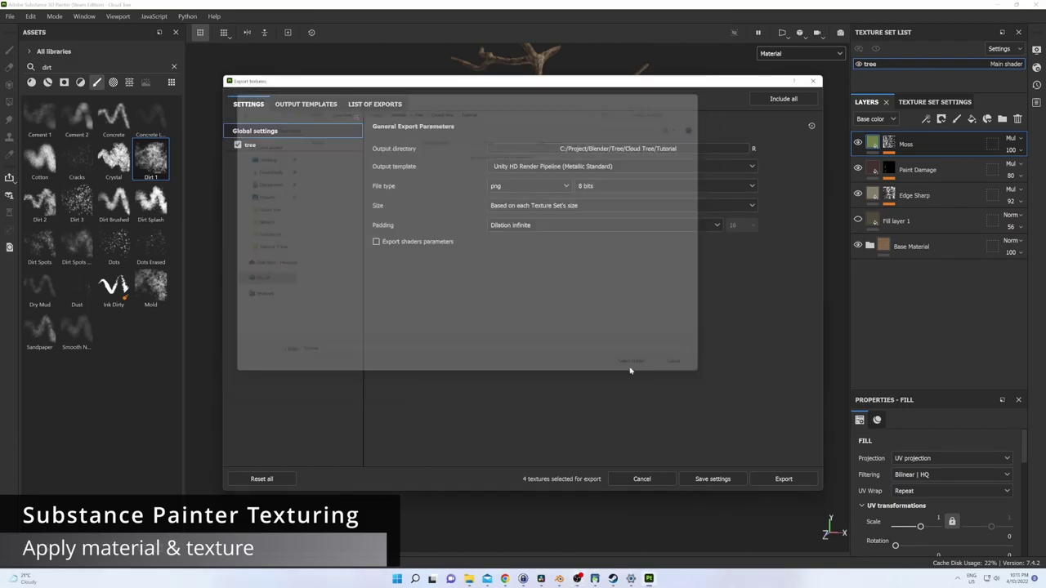
left_click(784, 478)
mouse_move(468, 578)
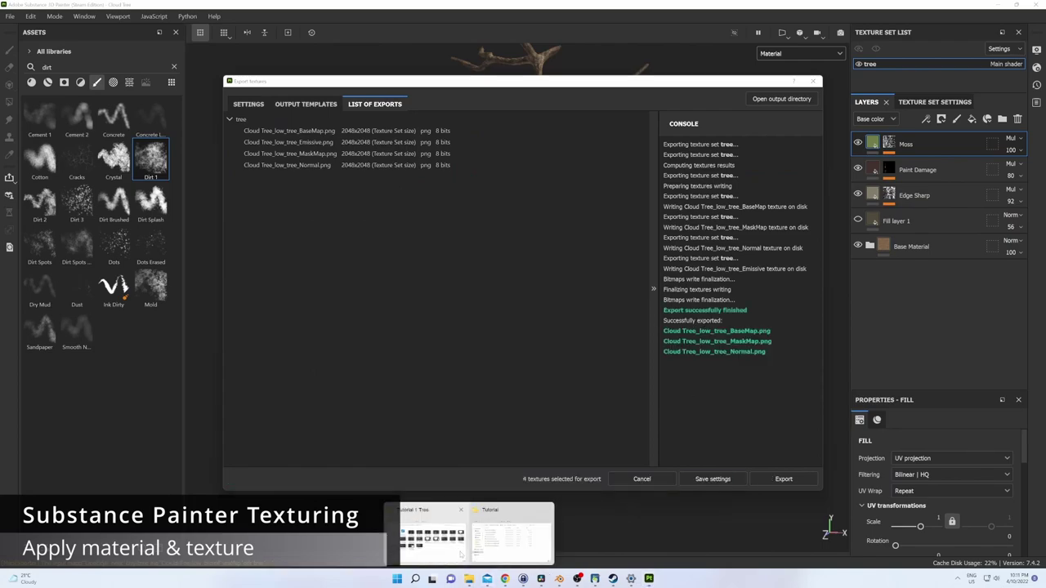
left_click(498, 536)
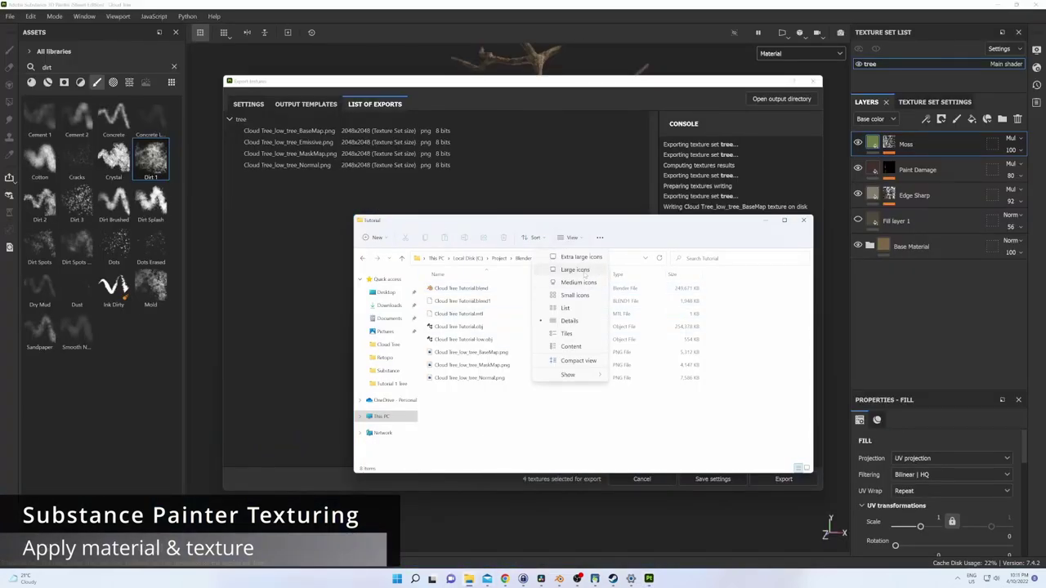
left_click(582, 271)
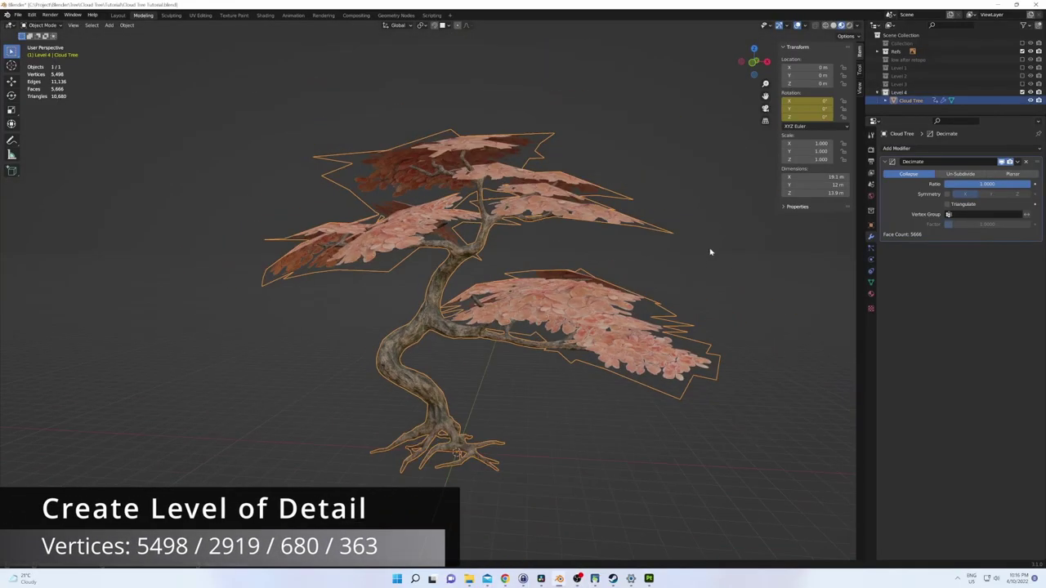
- Split the viewport and turn the new area into a node editor
left_click_drag(864, 21, 683, 33)
left_click(694, 24)
left_click(727, 94)
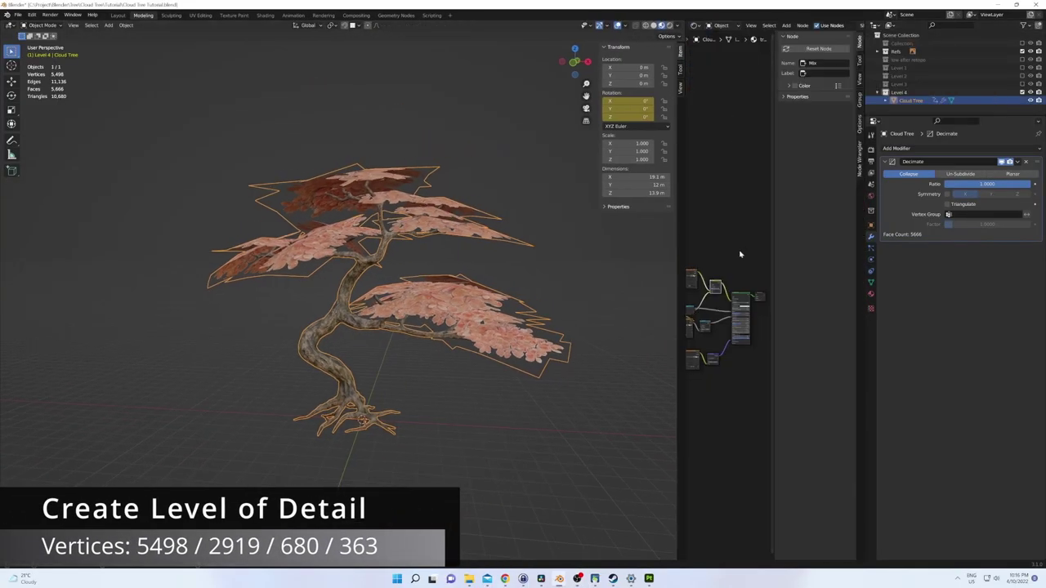
scroll(729, 193, "up", 2)
key("ctrl+space")
scroll(570, 233, "up", 2)
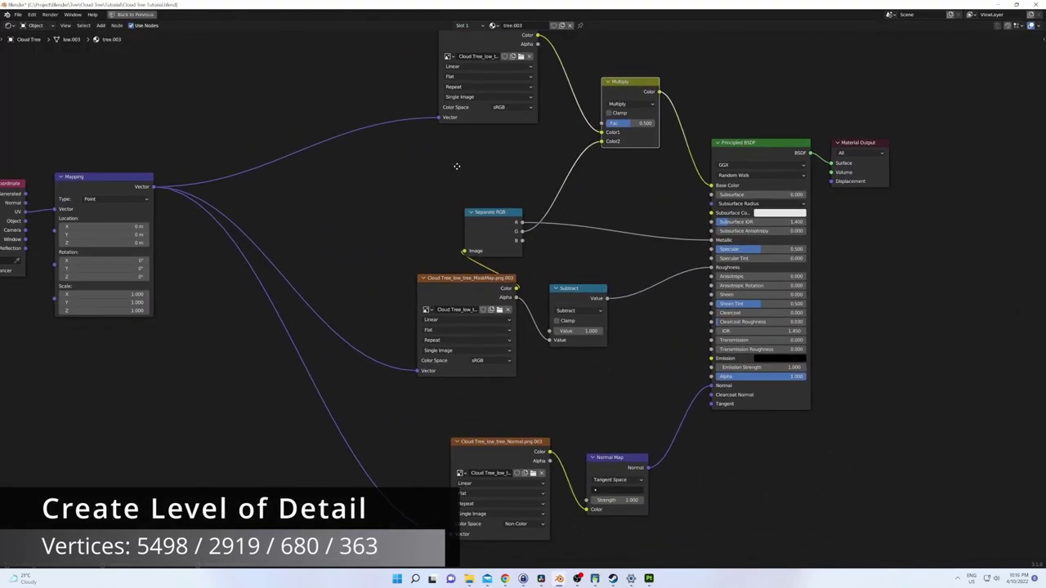
scroll(571, 234, "up", 2)
key("ctrl+space")
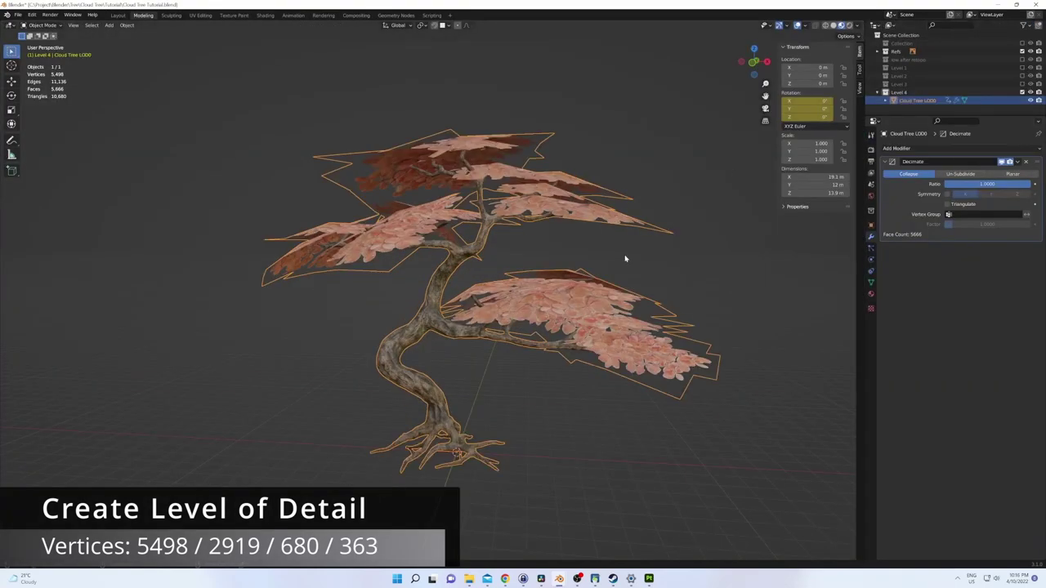
- Duplicate and decimate the tree into LODs: LOD1 about 43%, LOD2 ratio 0.1724, LOD3 262 faces
key("shift+d")
key("Escape")
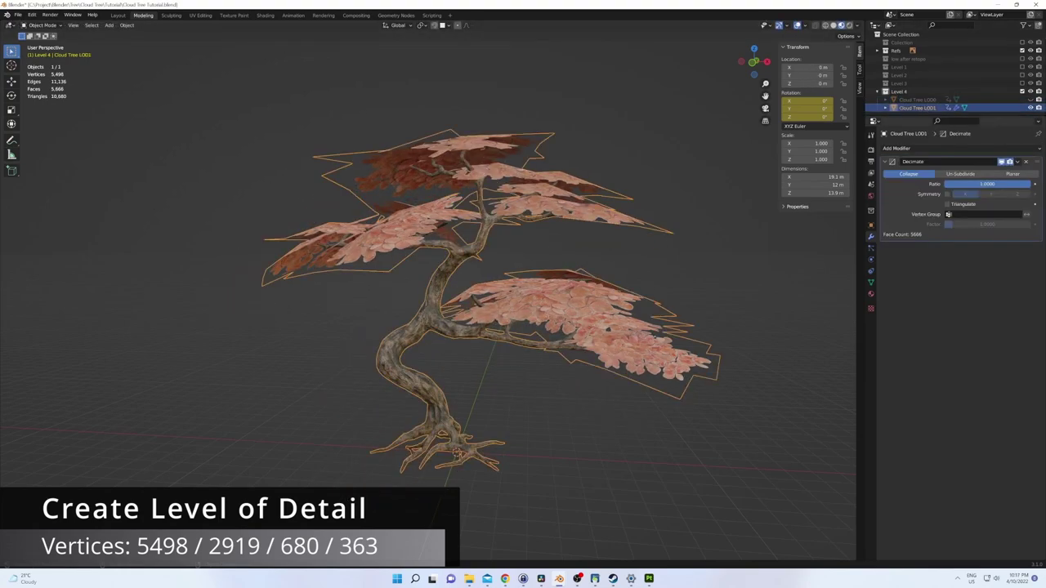
left_click_drag(1005, 184, 957, 184)
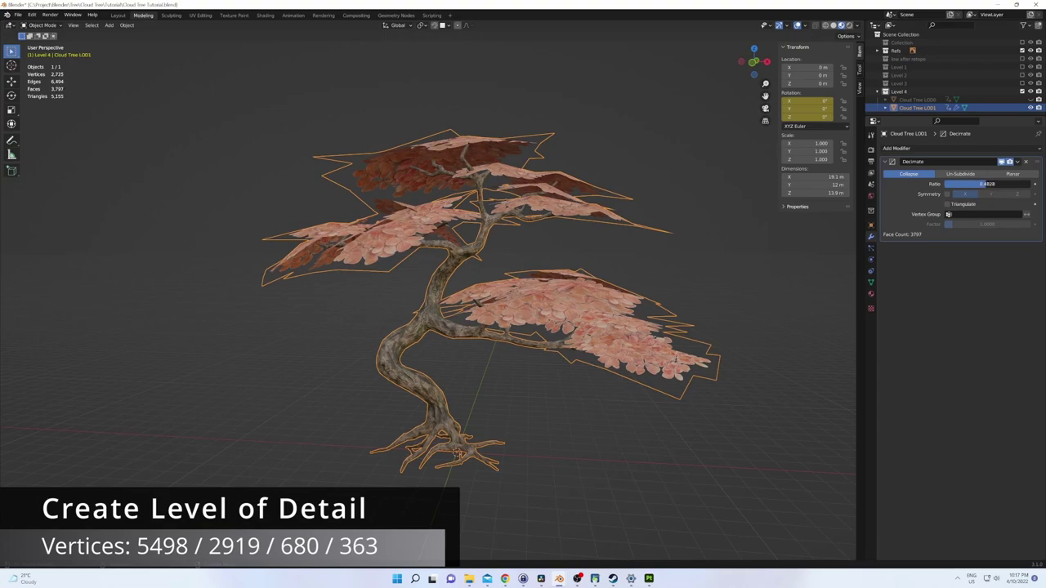
key("shift+d")
key("Escape")
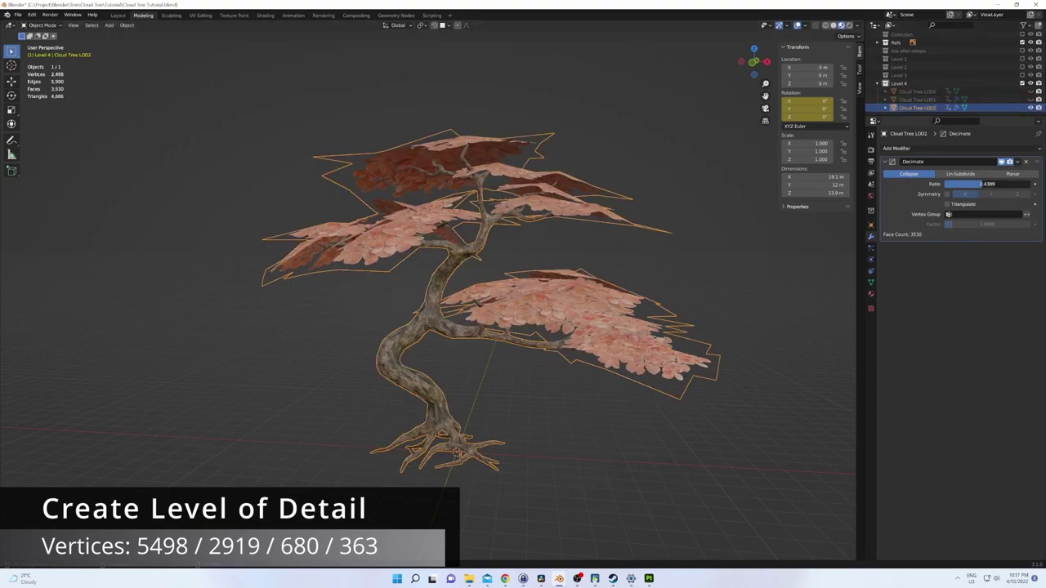
left_click_drag(953, 184, 955, 184)
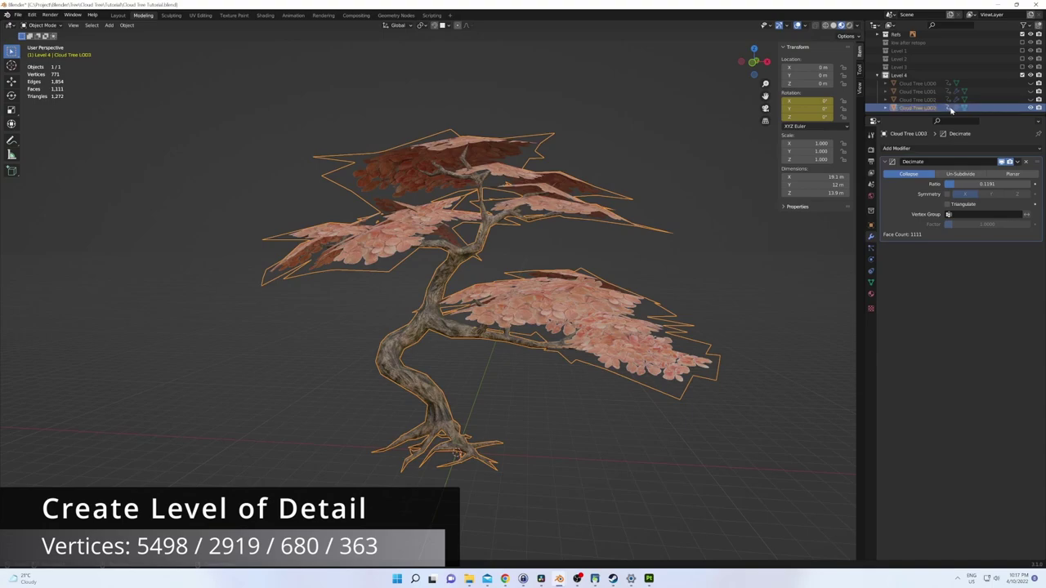
left_click_drag(961, 188, 957, 187)
left_click_drag(987, 184, 973, 184)
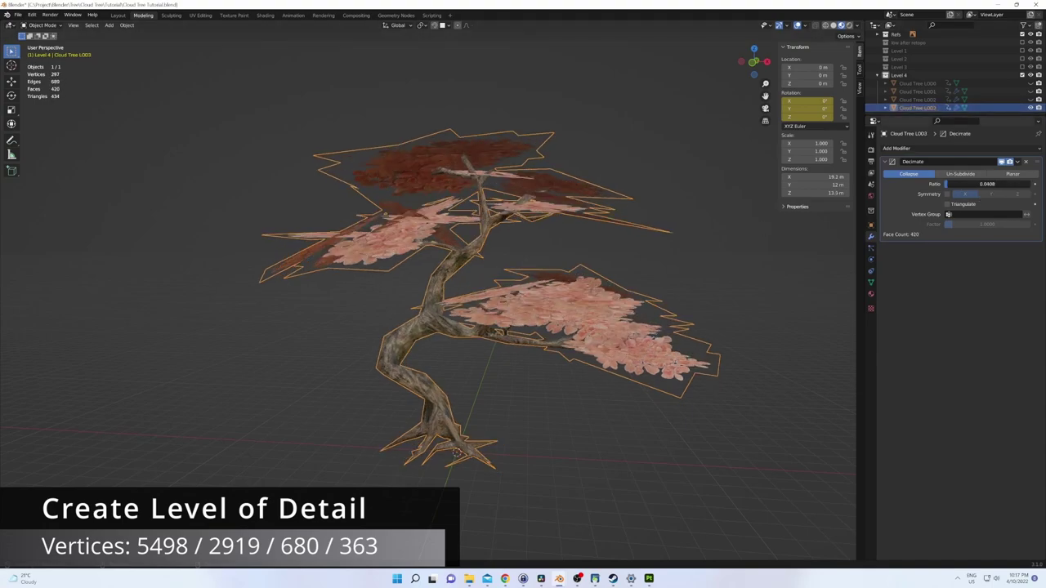
- Open the FBX export dialog for the four Cloud Tree LOD objects
scroll(532, 229, "up", 2)
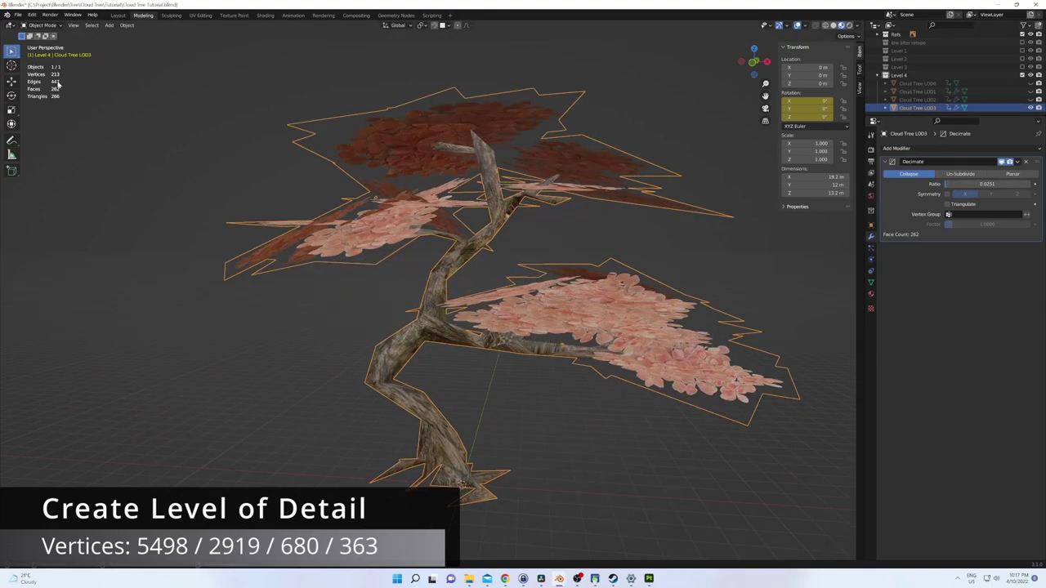
left_click(918, 82, "shift")
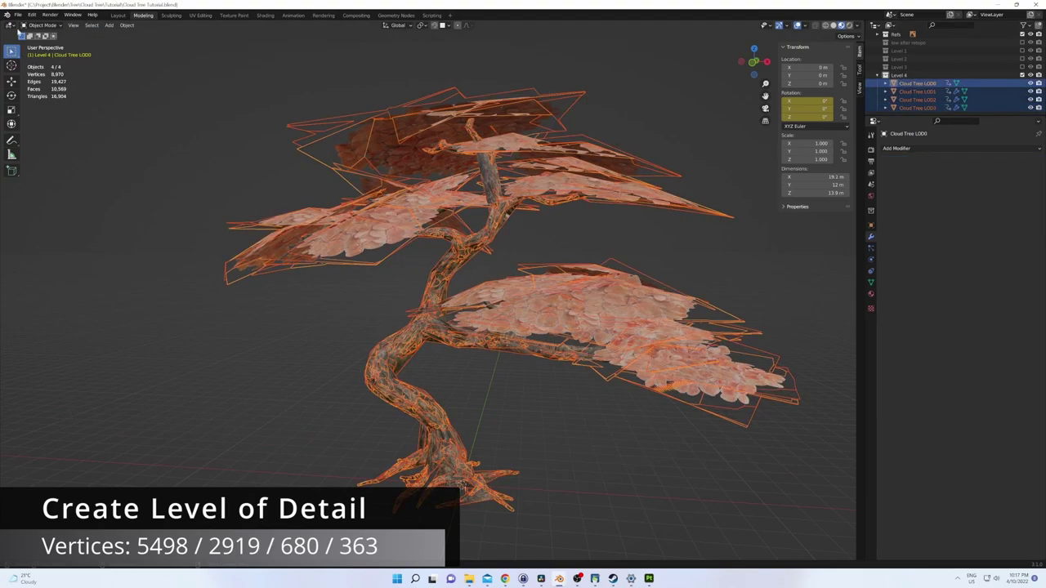
left_click(17, 15)
left_click(114, 206)
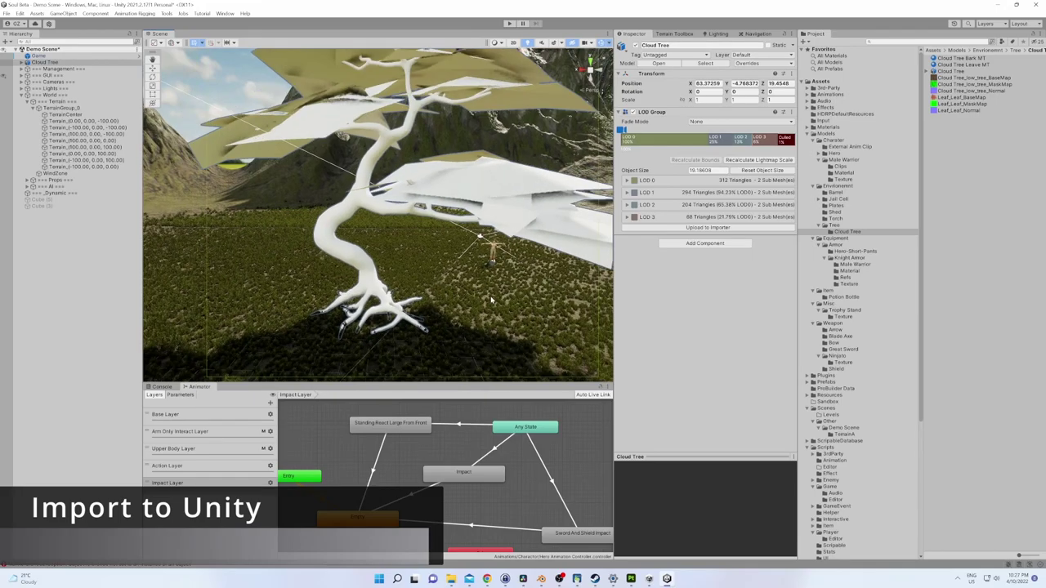
- Assign the bark base map and tree normal map to the Cloud Tree Bark MT material
mouse_move(623, 131)
left_mouse_down()
mouse_move(651, 131)
mouse_move(623, 130)
left_mouse_up()
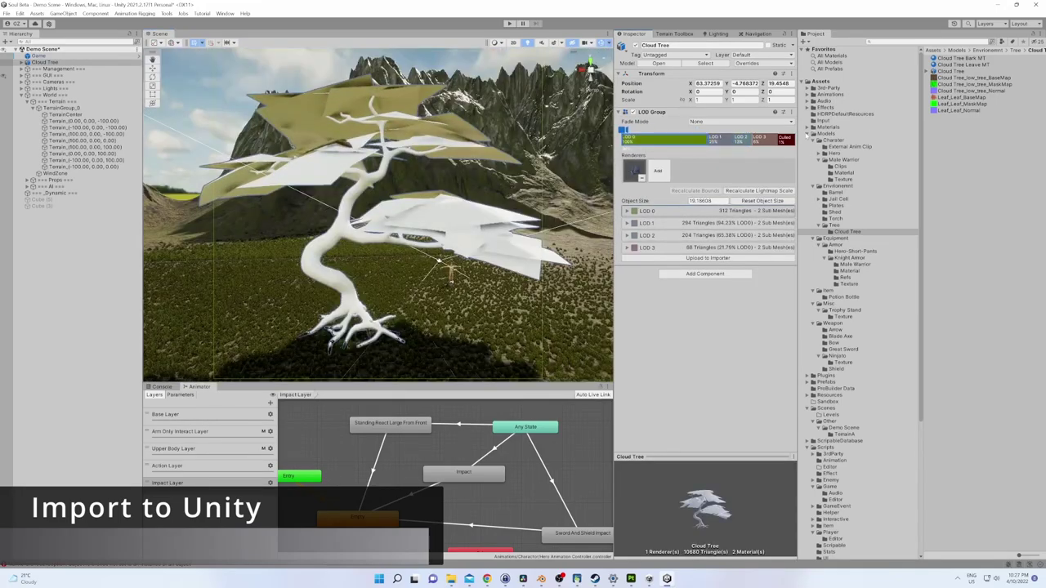
left_click(965, 58)
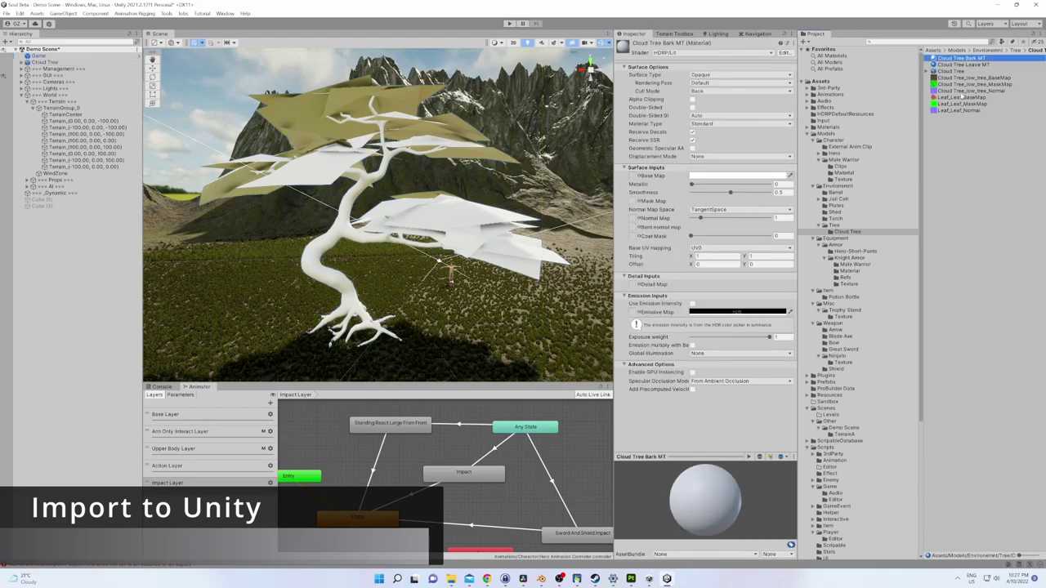
mouse_move(640, 184)
left_mouse_down()
mouse_move(633, 177)
mouse_move(635, 203)
left_mouse_up()
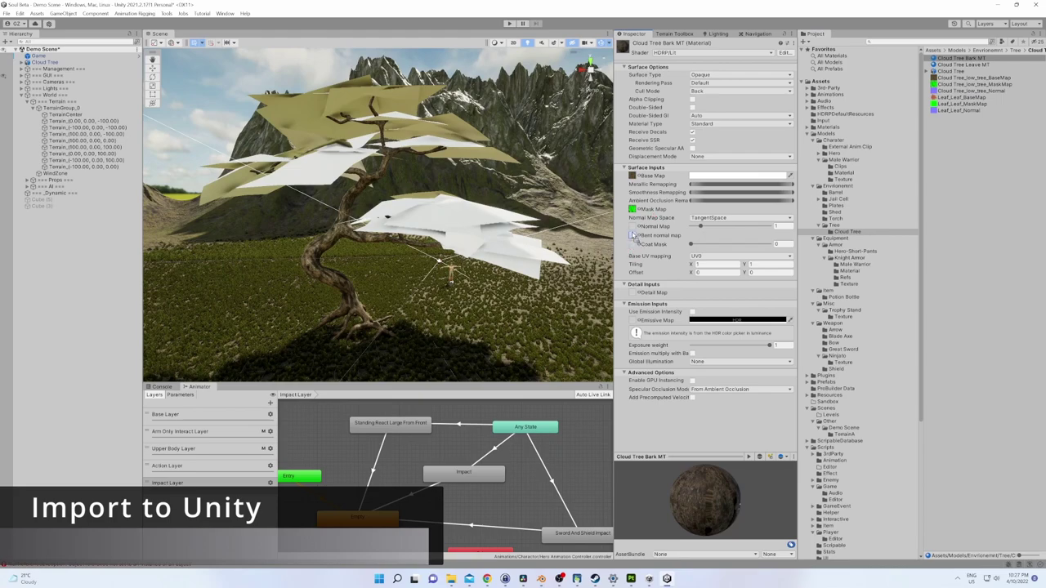
left_click(971, 91)
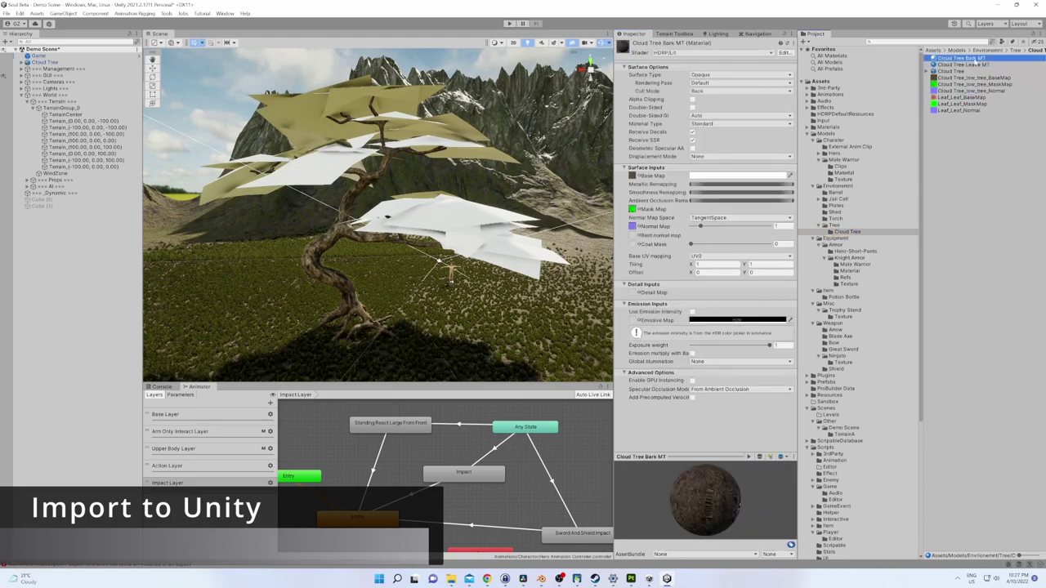
- Assign the leaf base map and leaf normal map to the Leave MT material
mouse_move(961, 98)
left_mouse_down()
mouse_move(633, 209)
mouse_move(636, 239)
left_mouse_up()
mouse_move(957, 114)
left_mouse_down()
mouse_move(668, 278)
mouse_move(635, 260)
left_mouse_up()
mouse_move(490, 261)
right_mouse_down()
mouse_move(468, 296)
mouse_move(425, 304)
mouse_move(508, 23)
right_mouse_up()
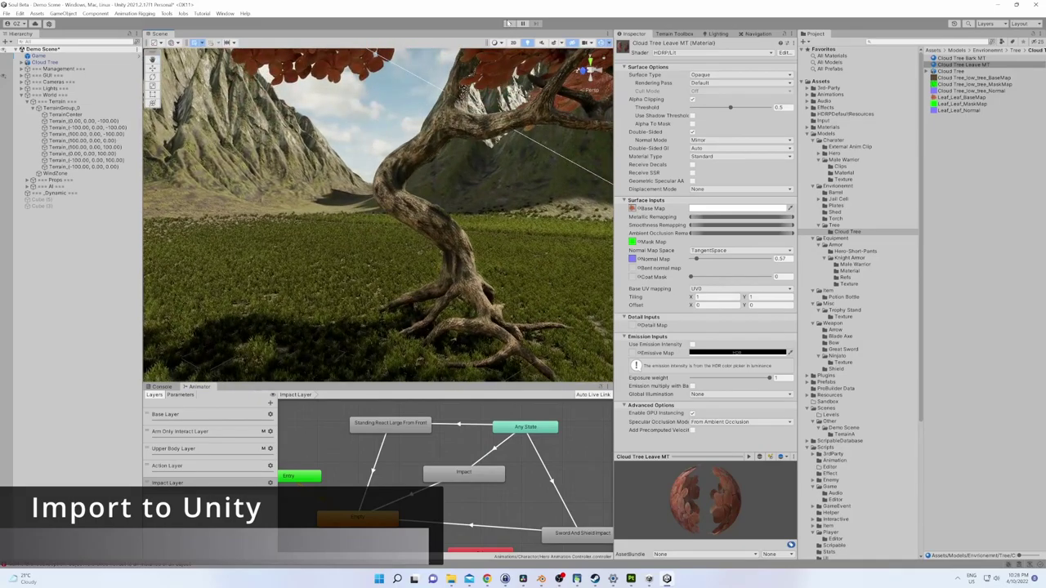
- Select TerrainCenter and set up Paint Details with a hard round brush
right_click_drag(378, 214, 413, 175)
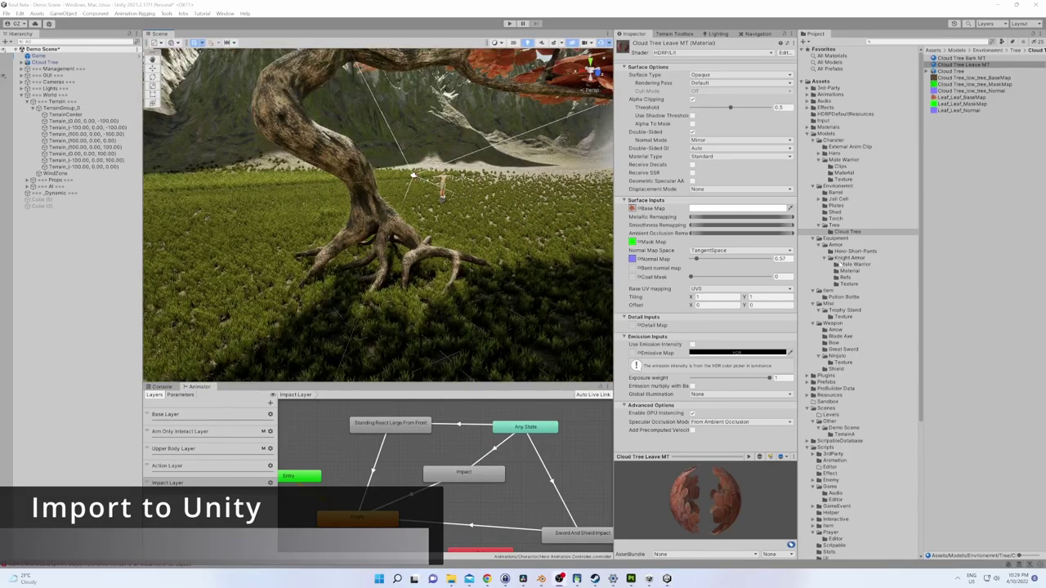
left_click(219, 259)
left_click(720, 115)
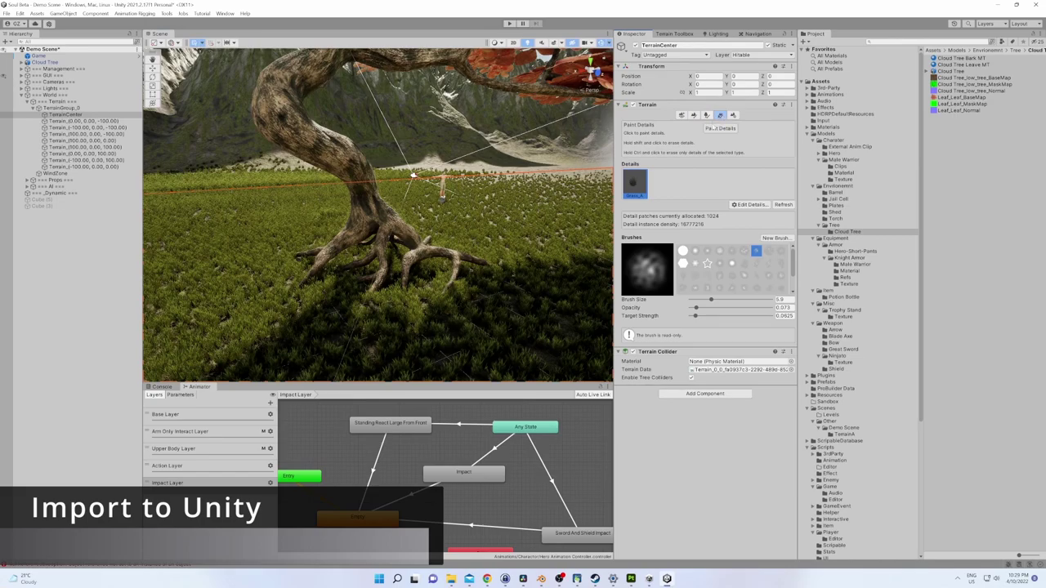
right_click_drag(456, 284, 420, 280)
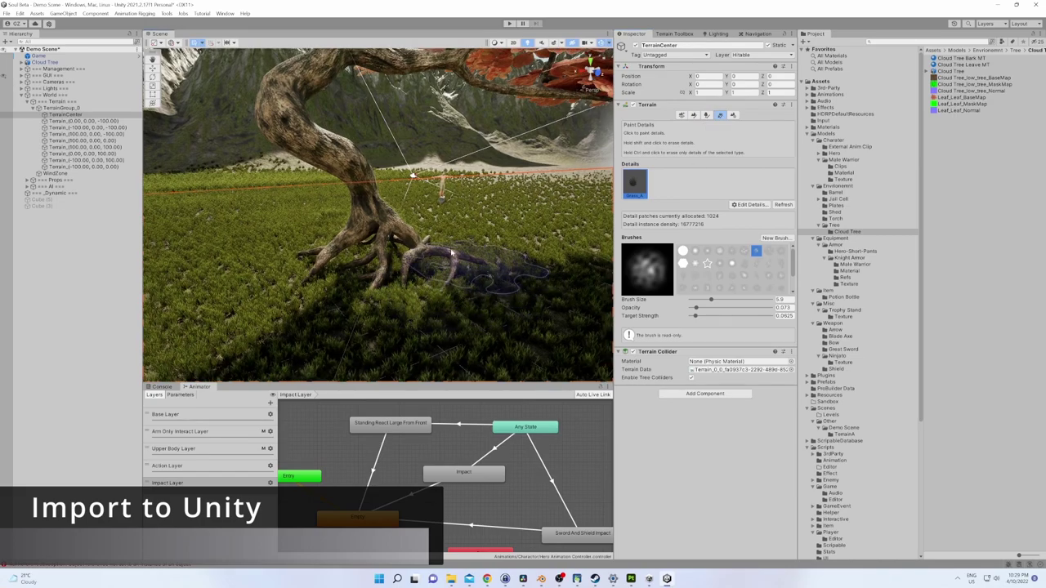
left_click(683, 251)
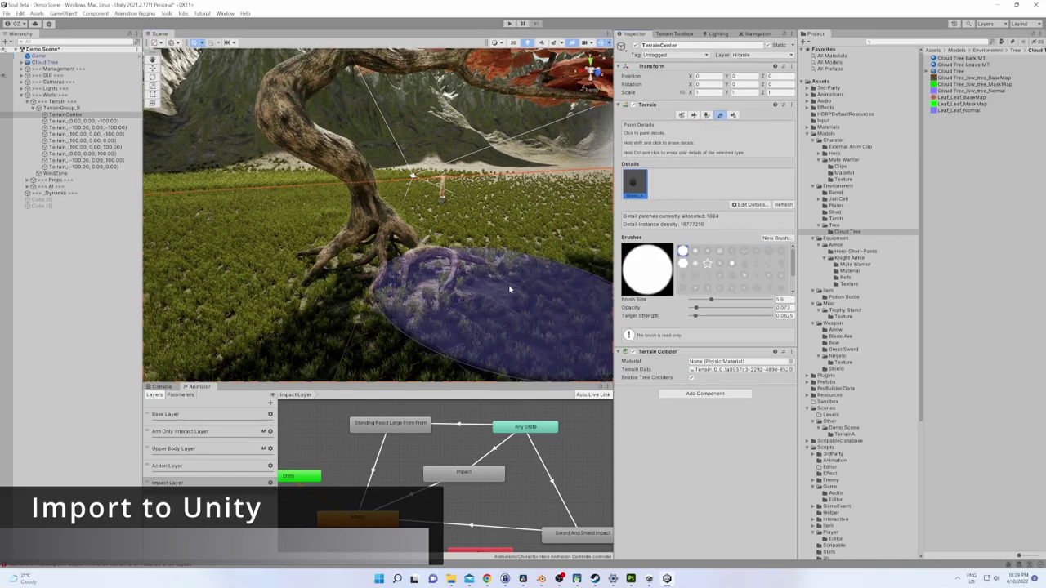
- Erase the grass in a wide patch around the Cloud Tree's base
right_click_drag(362, 303, 395, 288)
left_click_drag(396, 287, 332, 297, "shift")
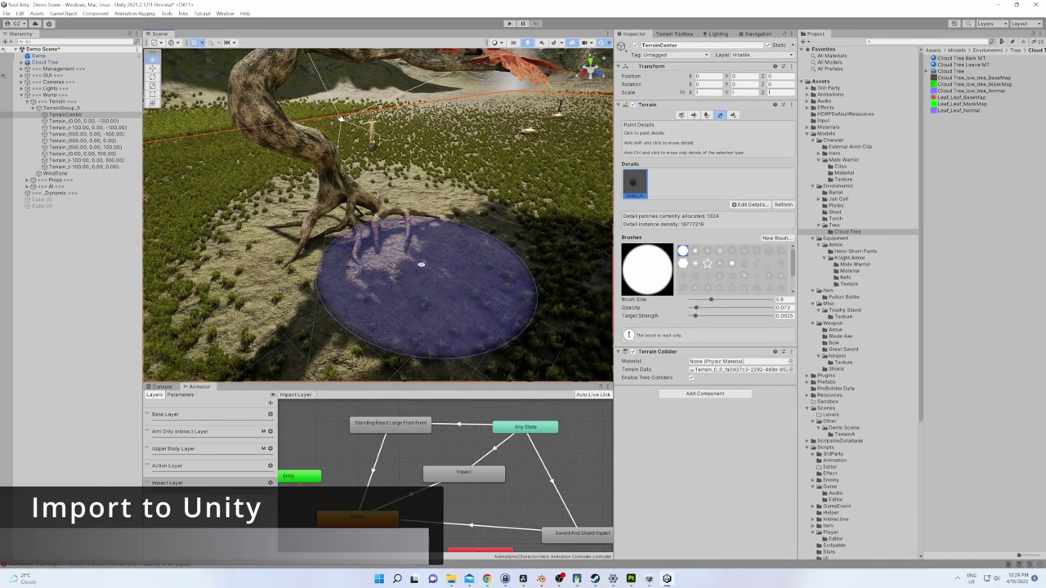
left_click_drag(420, 280, 434, 294)
left_click_drag(421, 233, 278, 194, "shift")
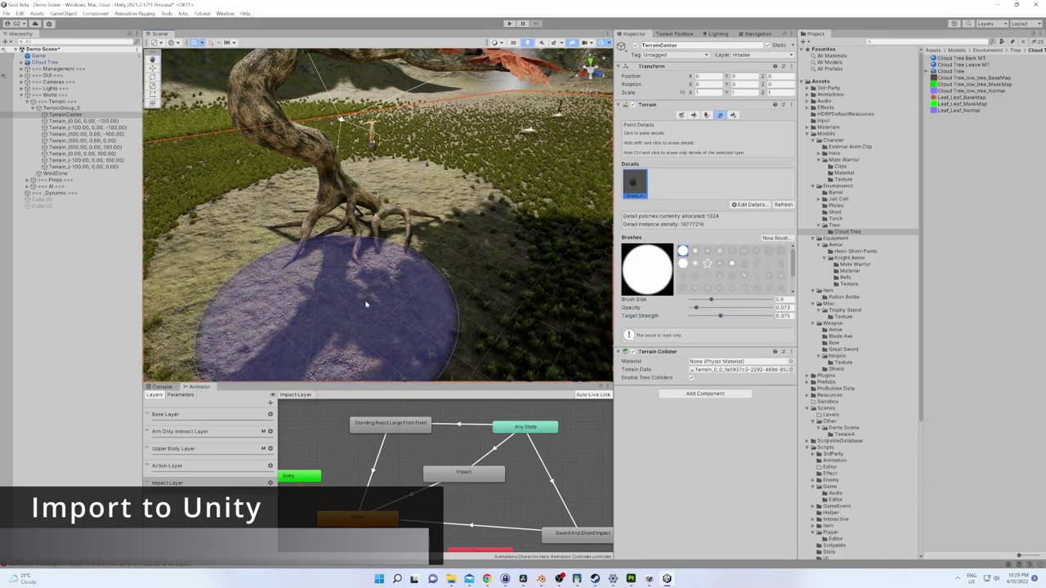
mouse_move(277, 194)
right_mouse_down()
mouse_move(331, 239)
mouse_move(479, 224)
right_mouse_up()
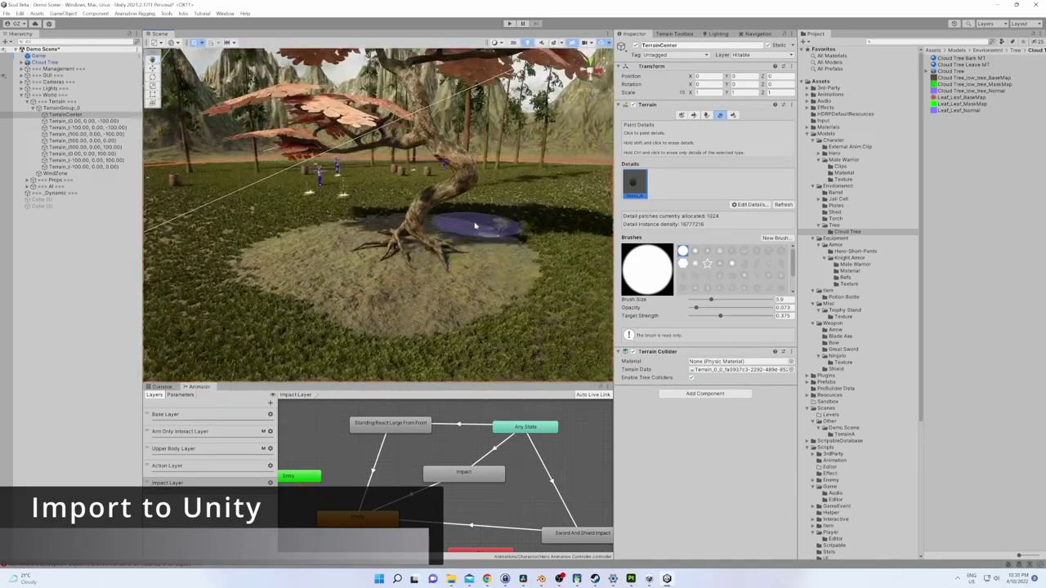
left_click_drag(484, 286, 490, 259, "shift")
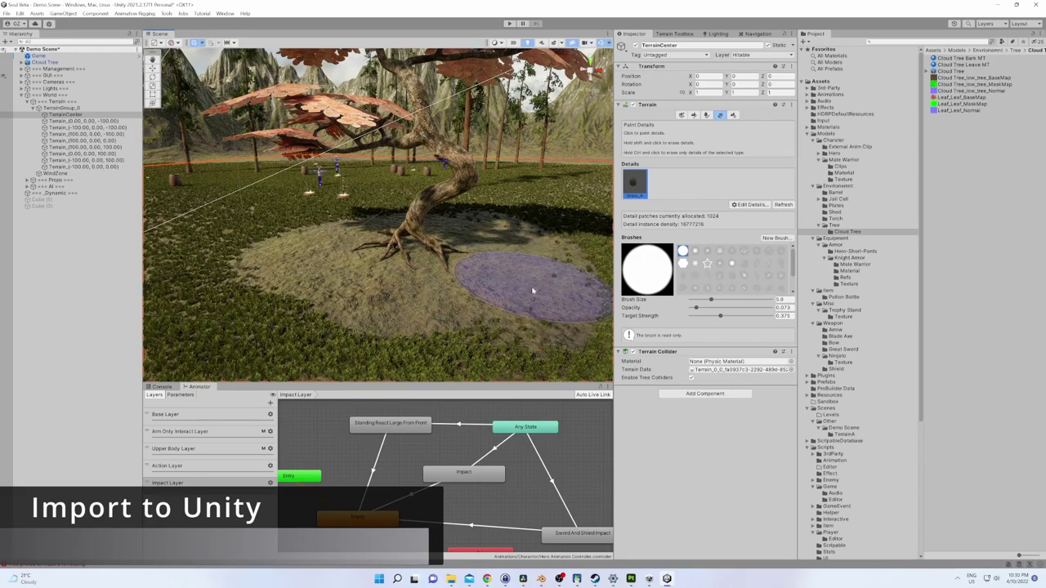
mouse_move(523, 278)
right_mouse_down()
mouse_move(513, 302)
mouse_move(478, 245)
right_mouse_up()
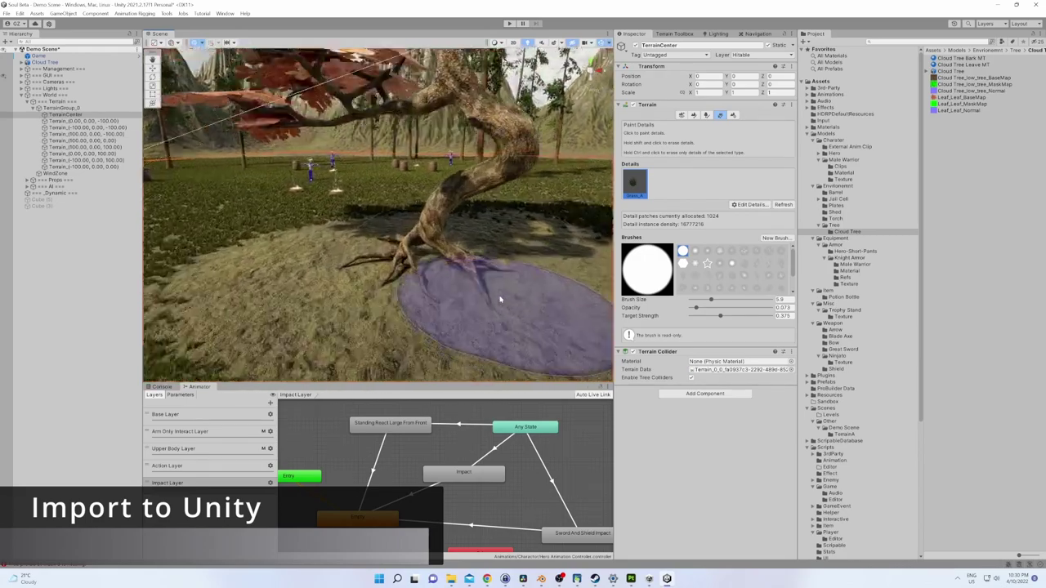
left_click(707, 115)
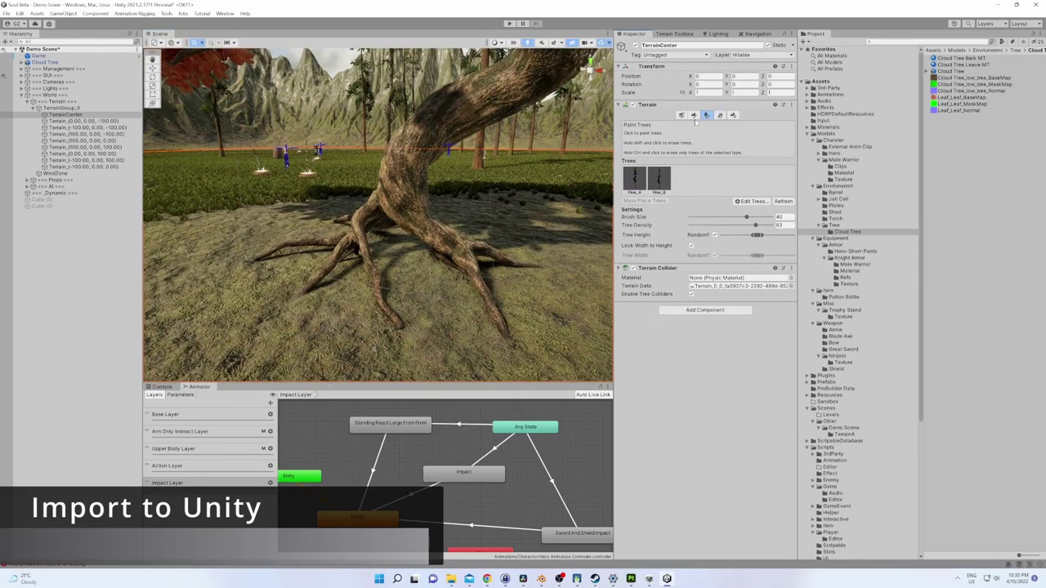
- Switch to Raise or Lower Terrain and reduce the brush strength
left_click(694, 115)
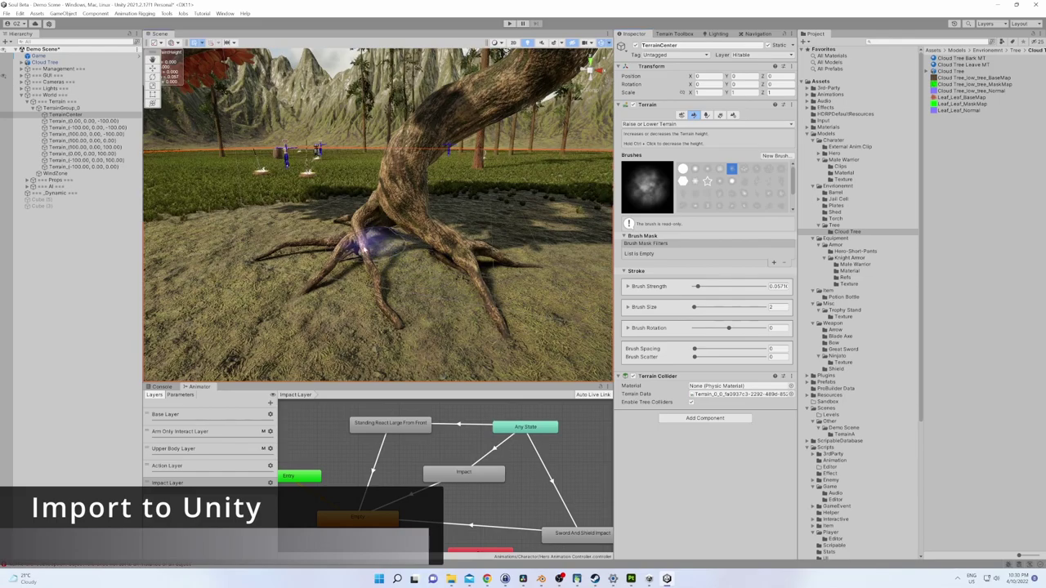
left_click_drag(363, 245, 483, 282, "alt")
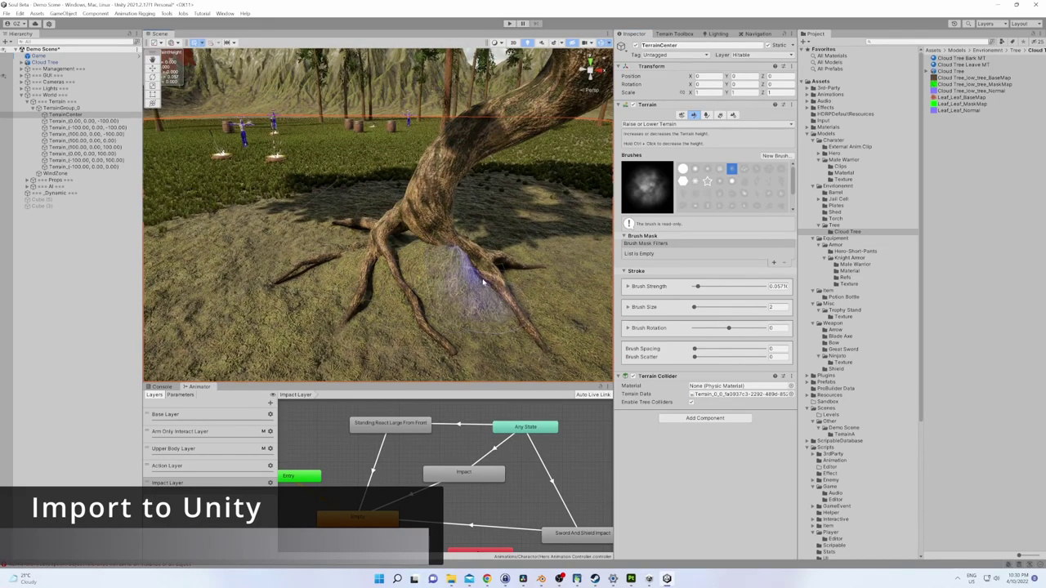
mouse_move(510, 299)
left_mouse_down("alt")
mouse_move(412, 300)
mouse_move(375, 270)
left_mouse_up("alt")
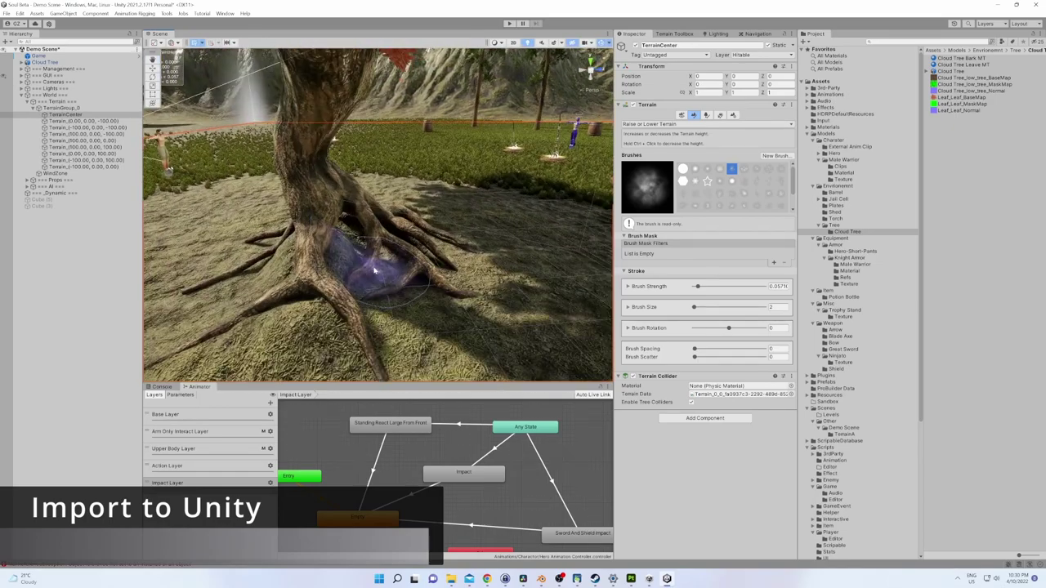
mouse_move(432, 292)
left_mouse_down("alt")
mouse_move(350, 247)
mouse_move(320, 291)
mouse_move(373, 292)
mouse_move(385, 199)
left_mouse_up("alt")
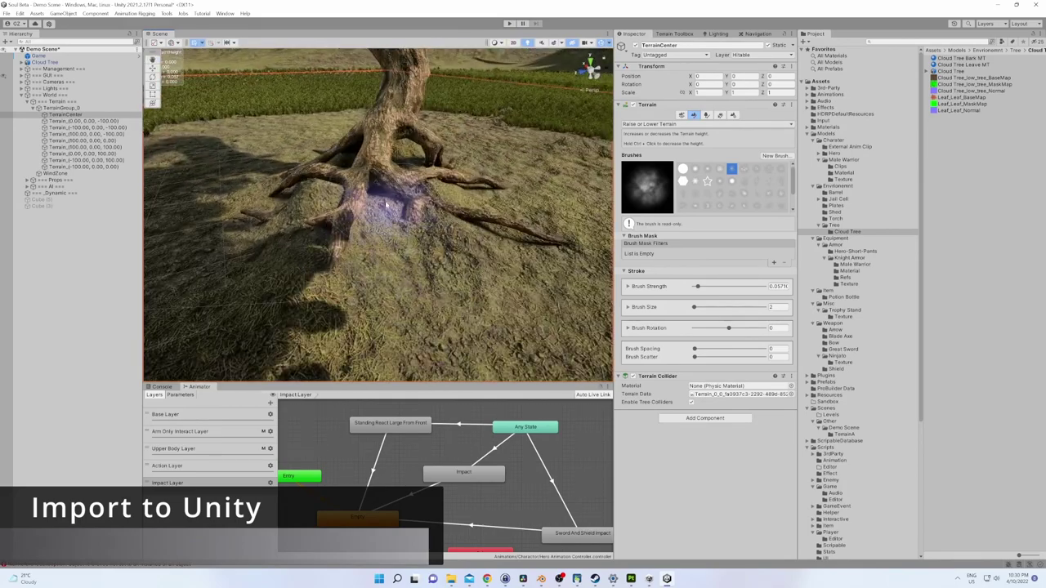
left_click_drag(696, 286, 694, 288)
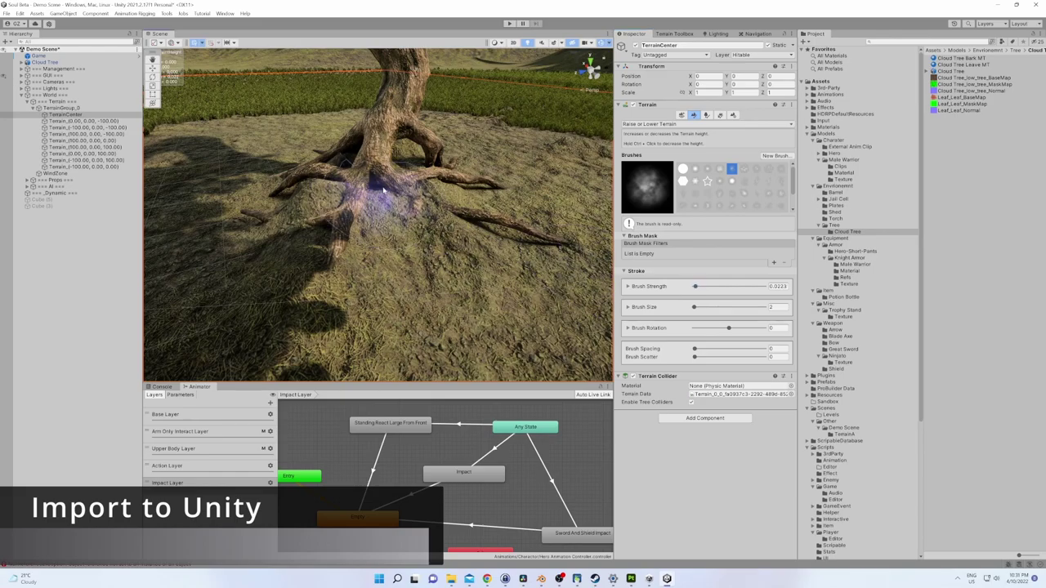
- Raise small earth mounds between the tree roots
right_click_drag(507, 237, 420, 246)
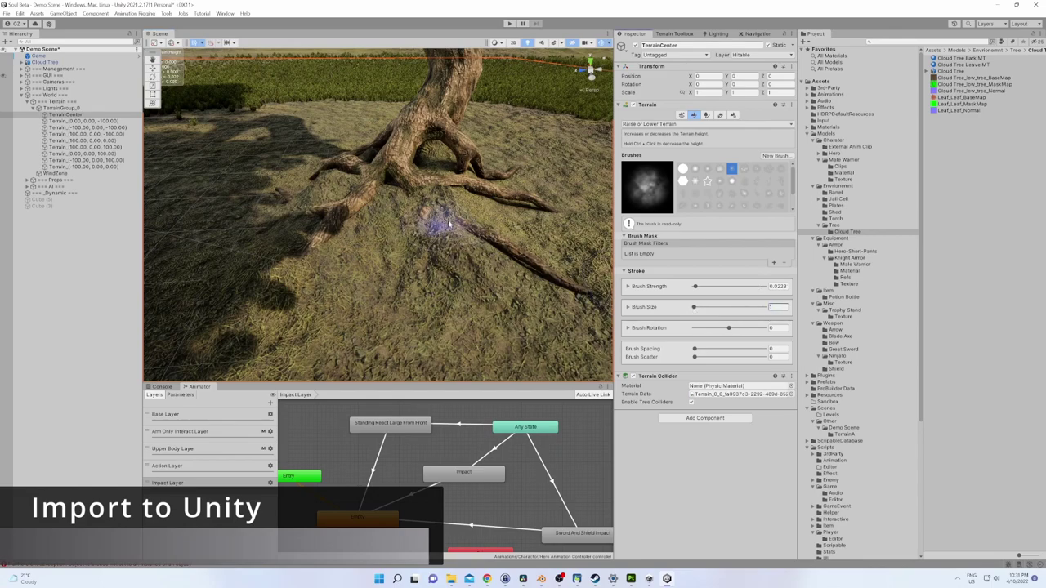
left_click_drag(442, 220, 406, 199)
right_click_drag(462, 200, 420, 222)
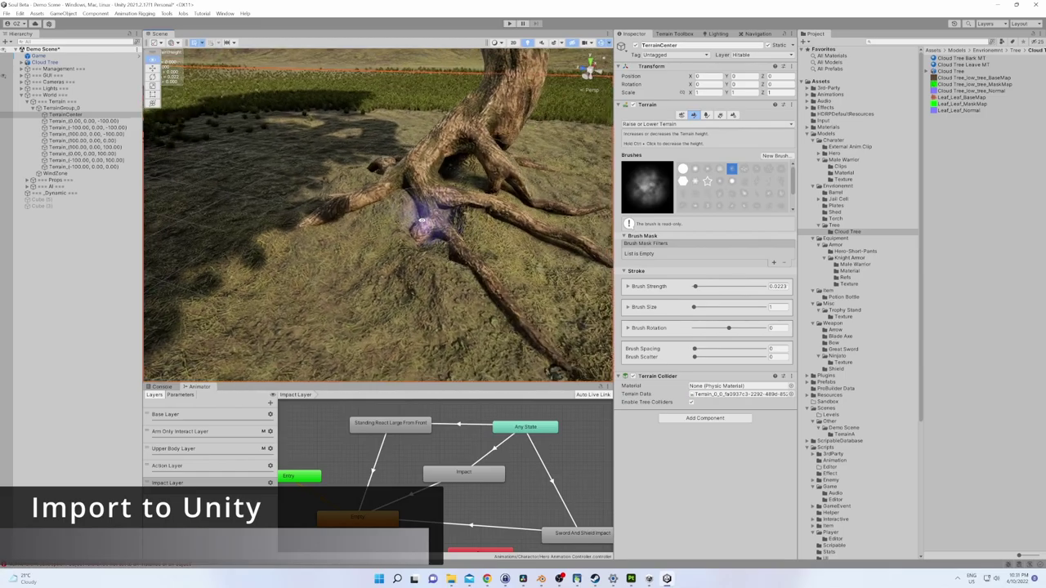
mouse_move(561, 249)
right_mouse_down()
mouse_move(448, 270)
mouse_move(316, 234)
mouse_move(537, 267)
mouse_move(498, 253)
mouse_move(479, 192)
mouse_move(433, 233)
mouse_move(469, 246)
right_mouse_up()
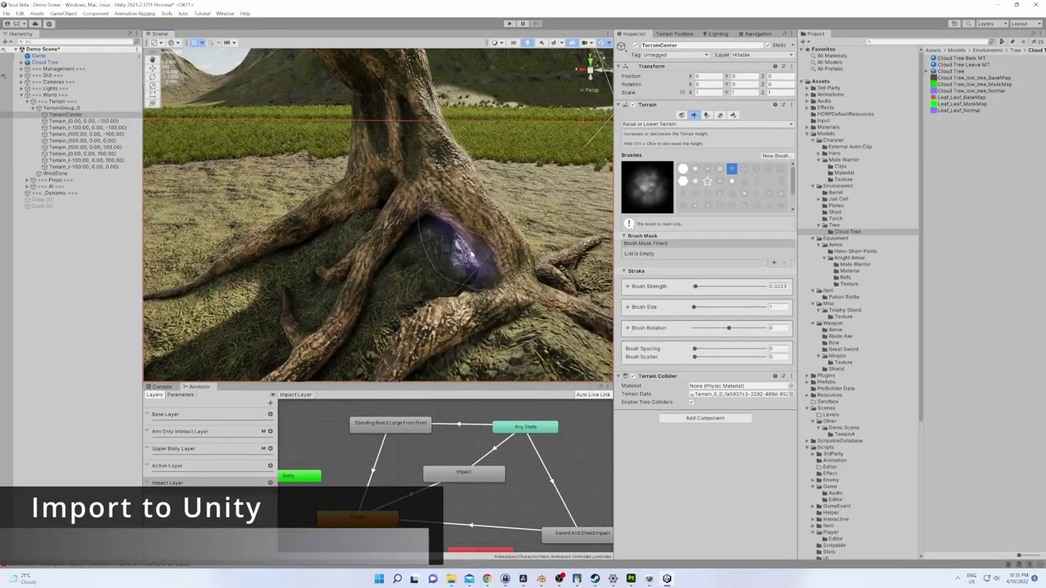
mouse_move(334, 259)
right_mouse_down()
mouse_move(311, 245)
mouse_move(315, 222)
mouse_move(323, 343)
mouse_move(305, 166)
mouse_move(451, 245)
mouse_move(436, 296)
mouse_move(332, 266)
mouse_move(385, 245)
mouse_move(404, 287)
mouse_move(367, 253)
mouse_move(399, 262)
right_mouse_up()
- Build up more earth around the roots so they sit embedded in the ground
mouse_move(400, 262)
left_mouse_down()
mouse_move(414, 233)
mouse_move(416, 273)
left_mouse_up()
mouse_move(416, 273)
right_mouse_down()
mouse_move(345, 264)
mouse_move(303, 320)
mouse_move(468, 301)
right_mouse_up()
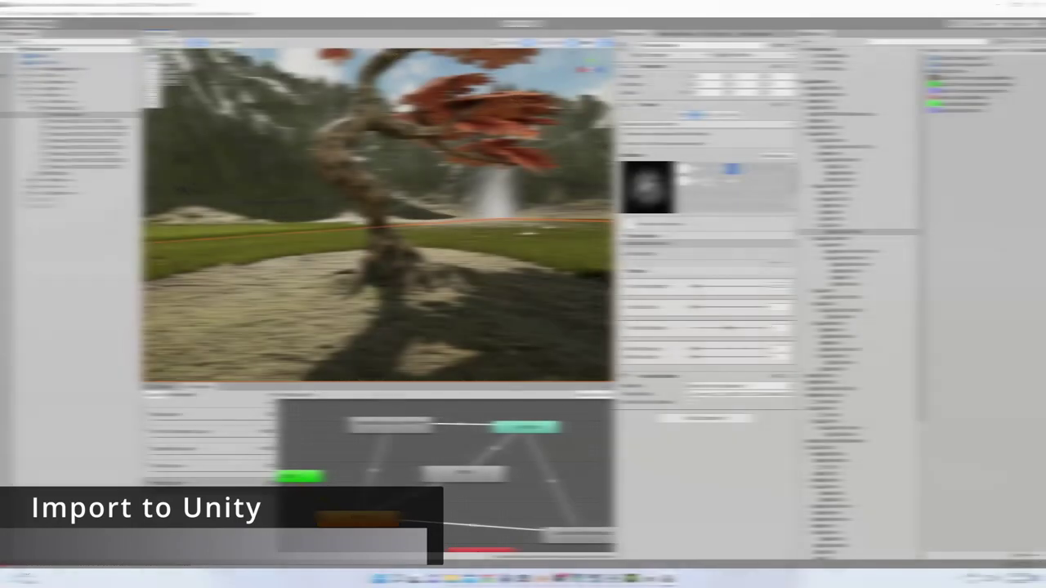